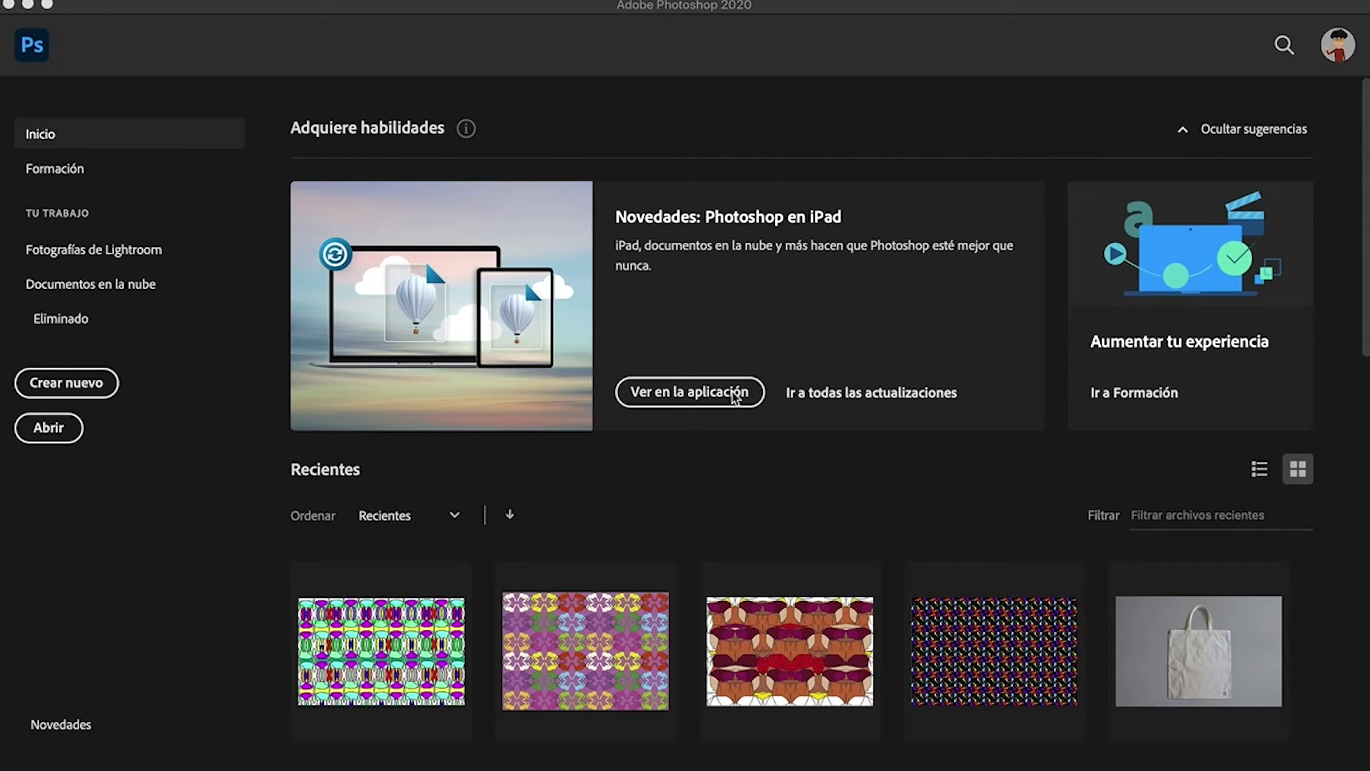
# Open the T-shirt photo and Mesa de trabajo 1.png, keeping the photo's profile and assigning the working profile to the artwork
pyautogui.click(489, 37)
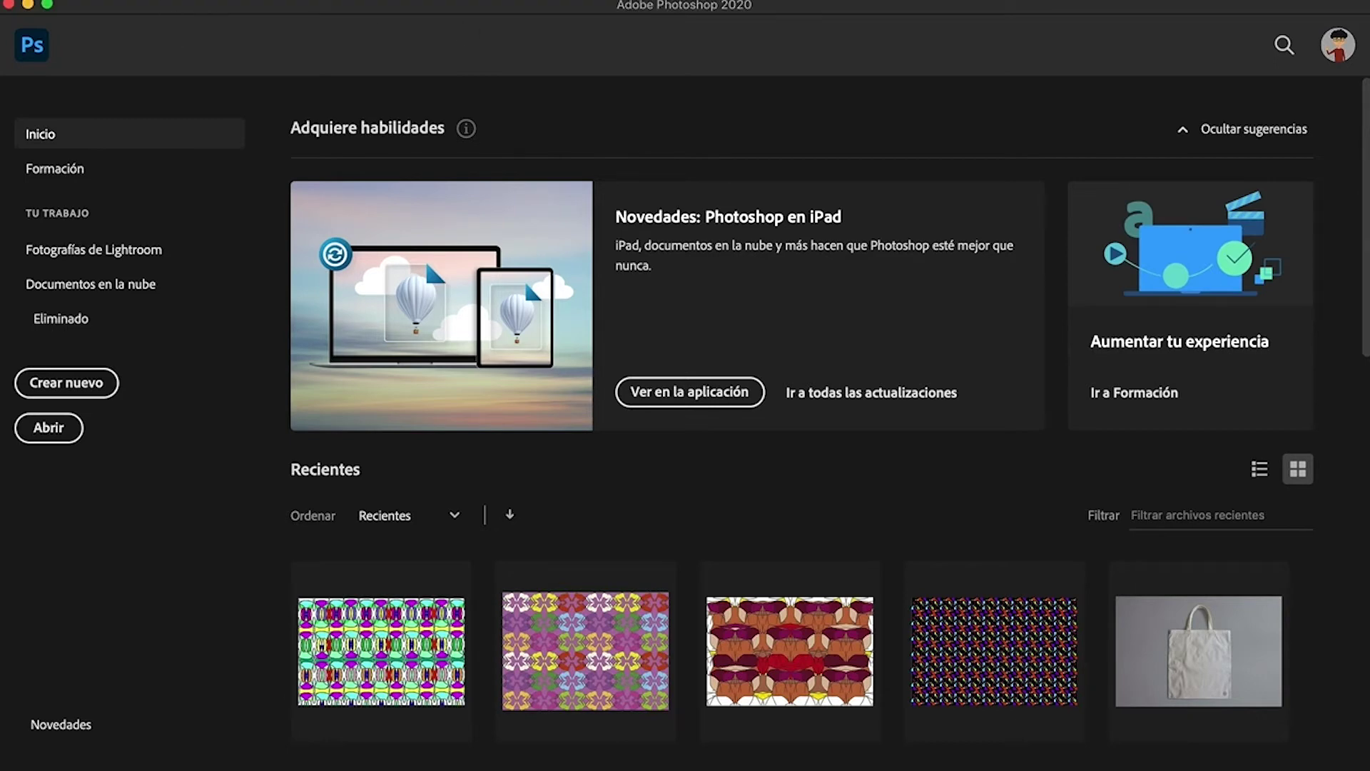
pyautogui.click(169, 4)
pyautogui.click(175, 23)
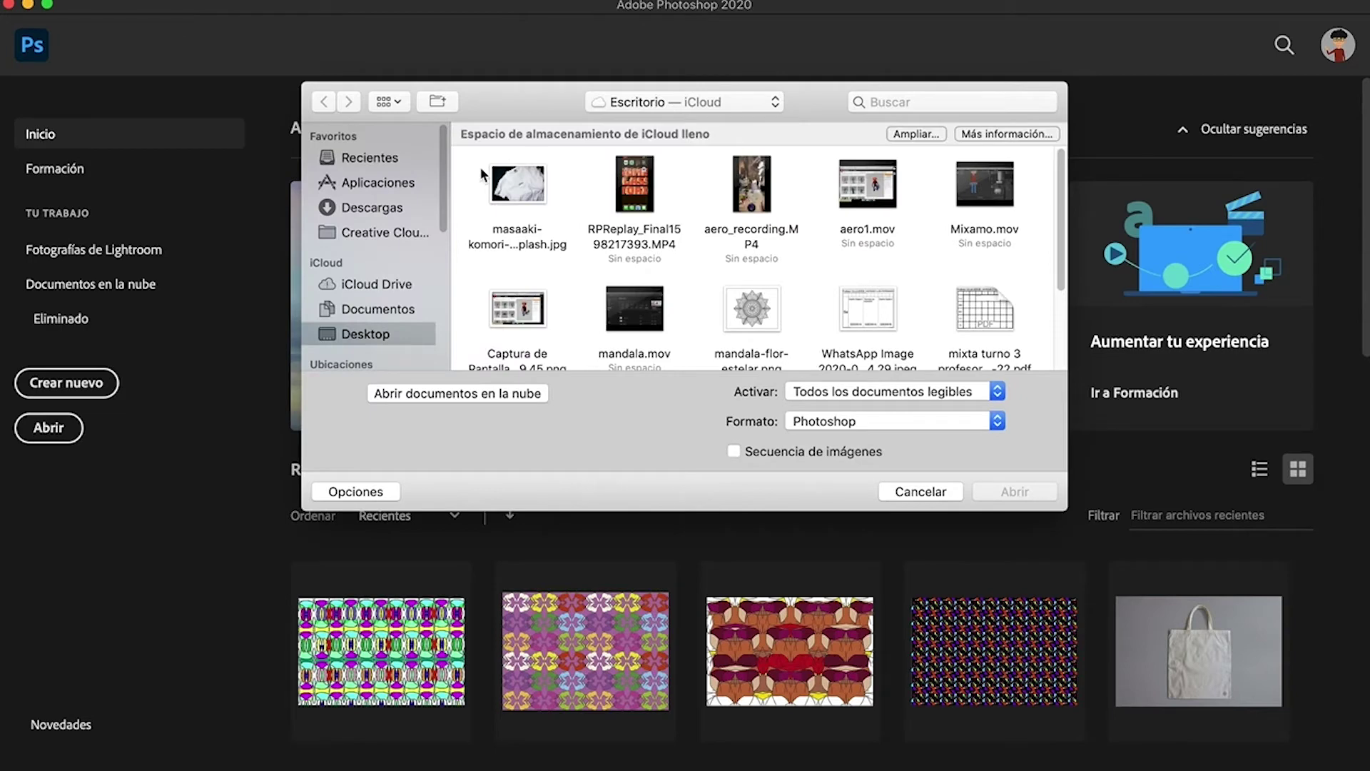
pyautogui.click(494, 186)
pyautogui.scroll(-3, 518, 279)
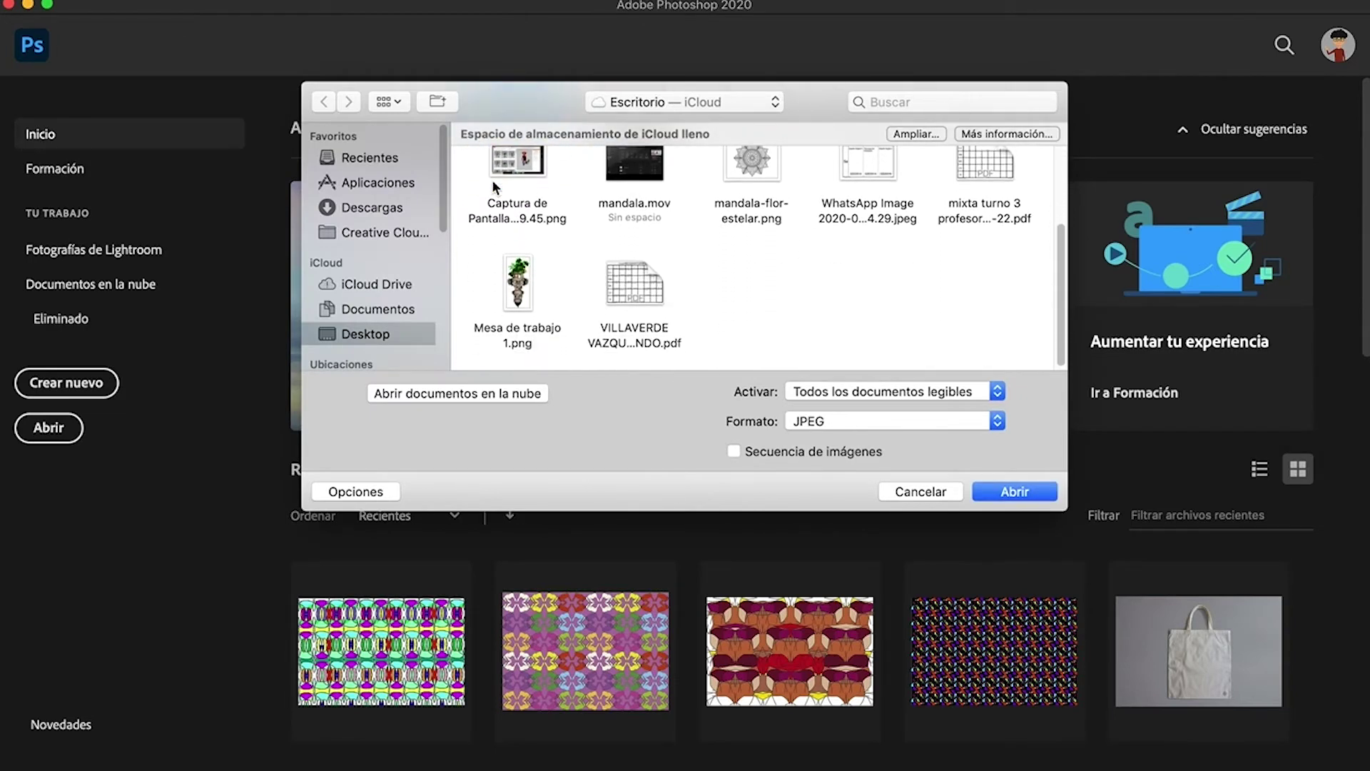
pyautogui.click(518, 282)
pyautogui.click(990, 492)
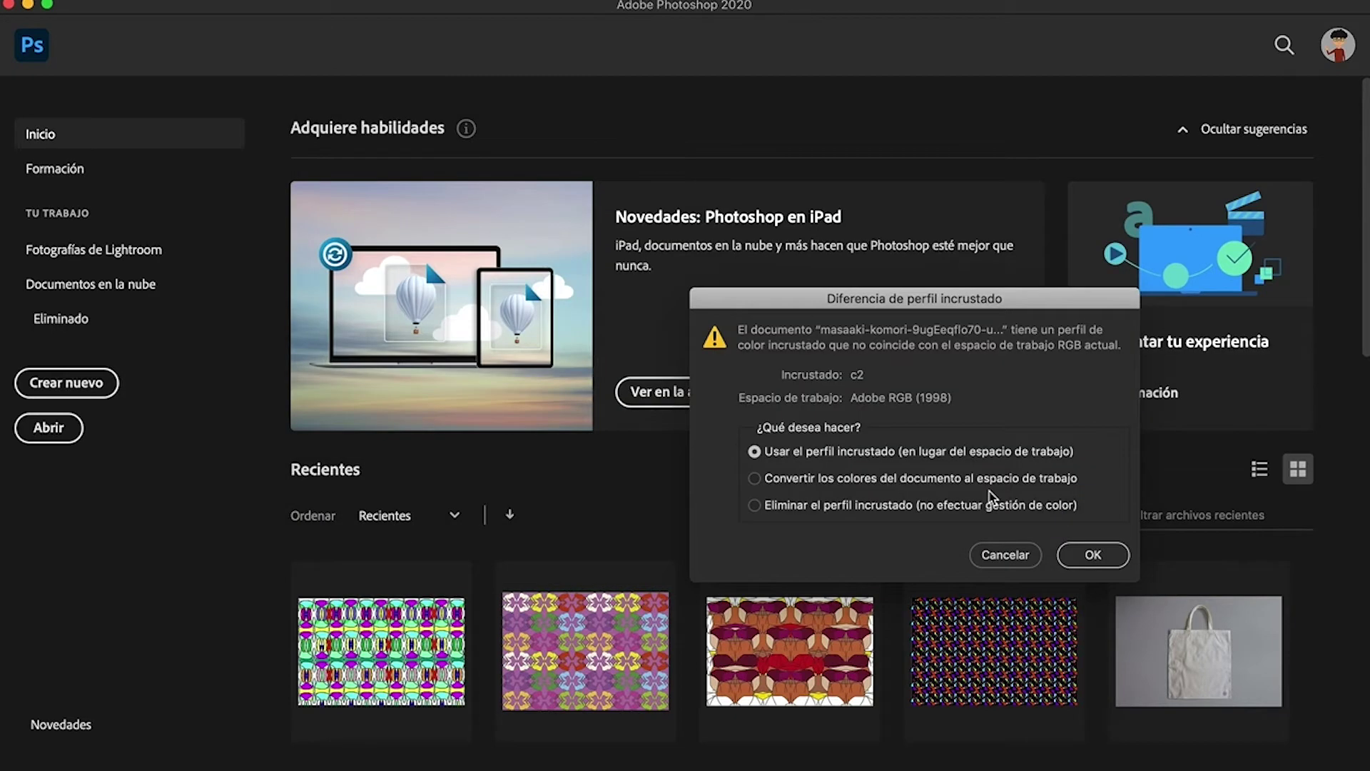
pyautogui.click(1082, 555)
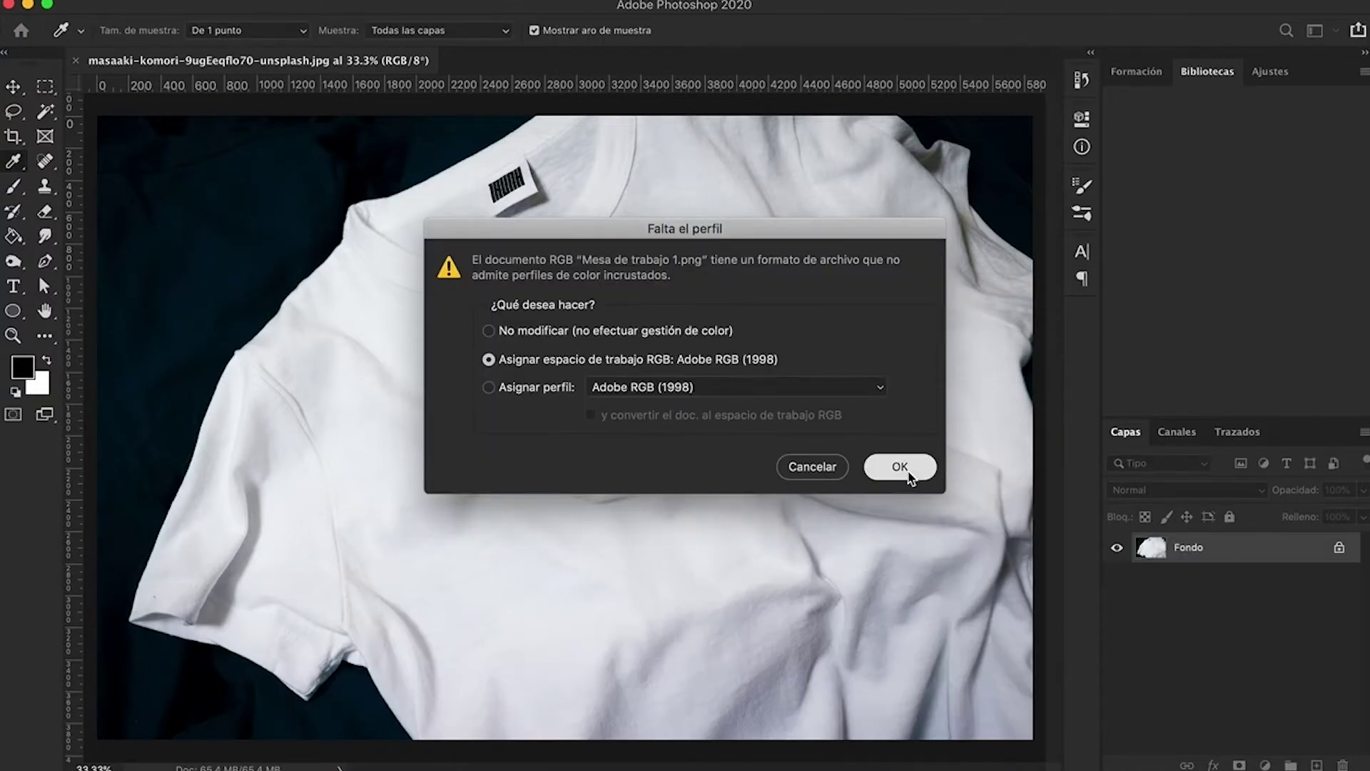
pyautogui.click(908, 473)
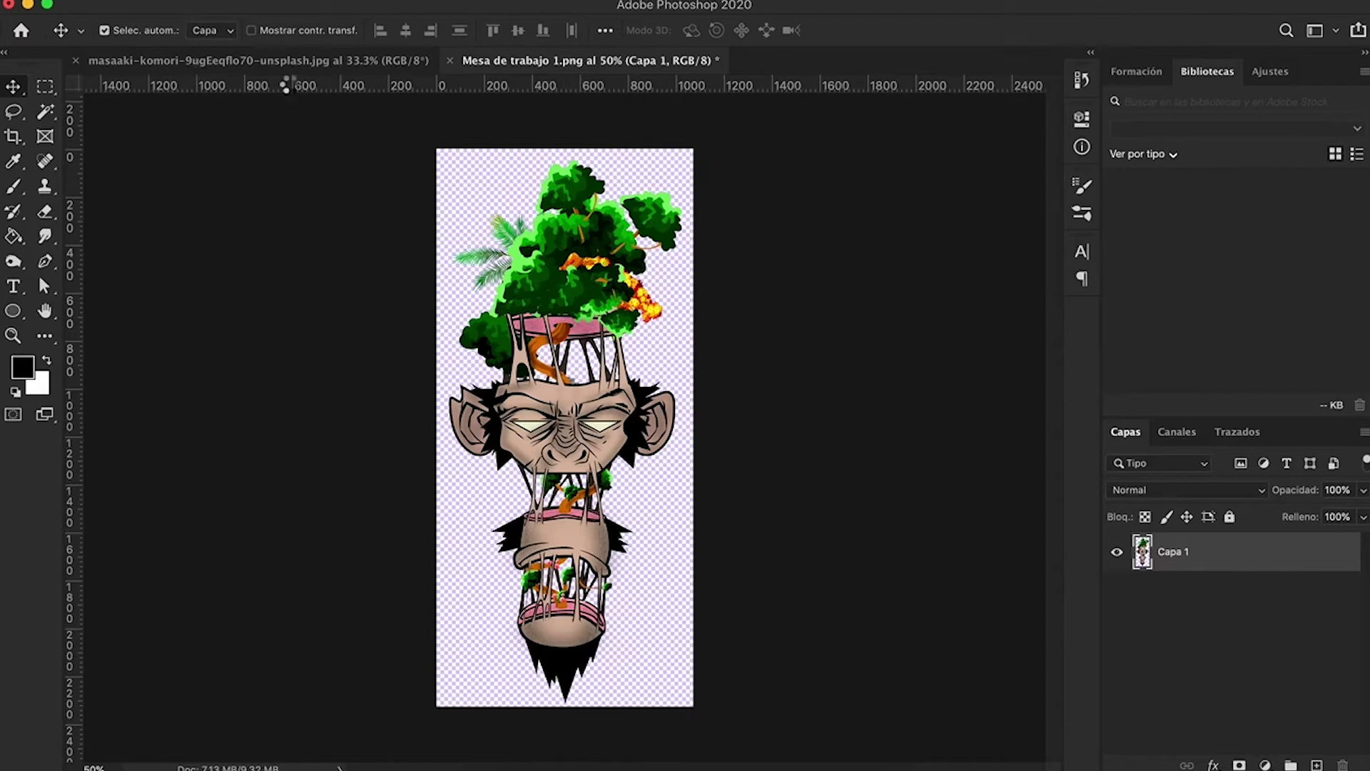
# Convert the T-shirt photo's locked Fondo background into Capa 0, then switch to Safari
pyautogui.click(164, 62)
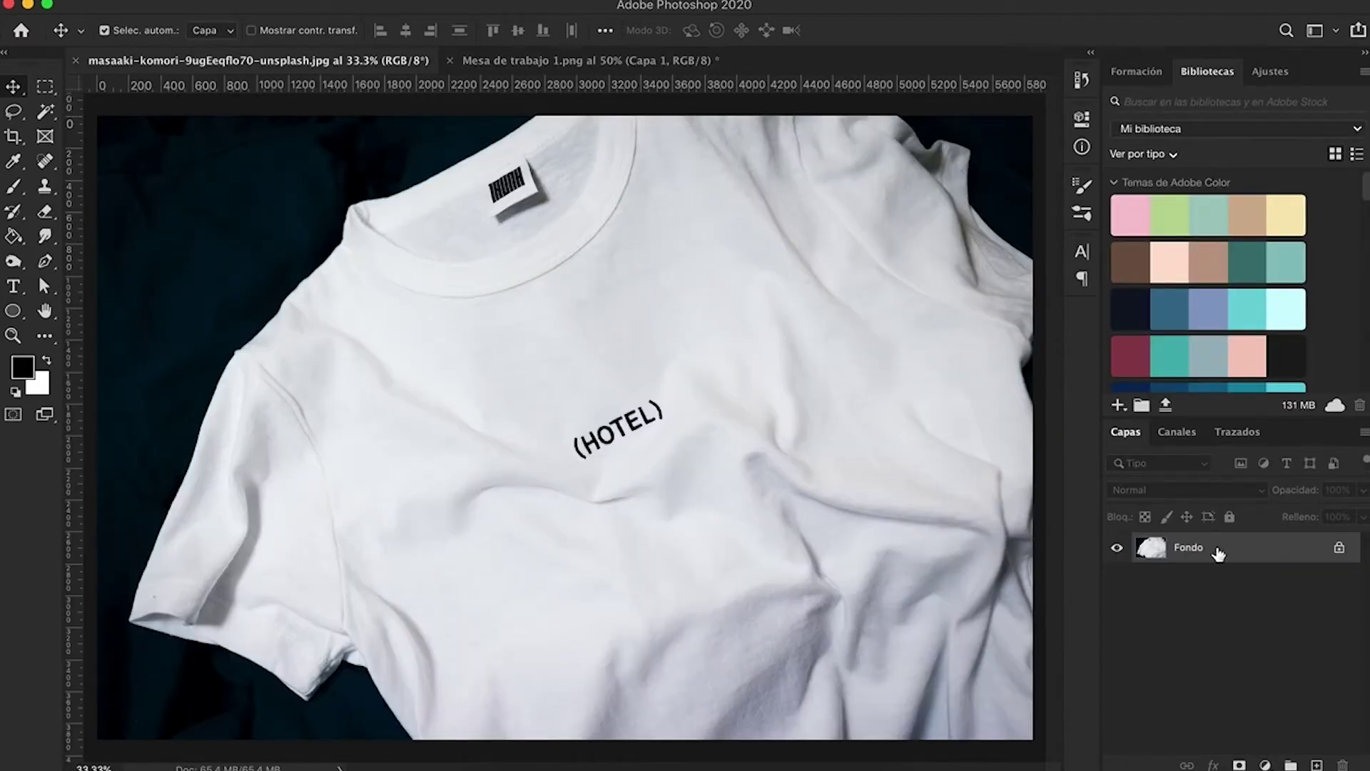
pyautogui.doubleClick(1217, 549)
pyautogui.click(848, 328)
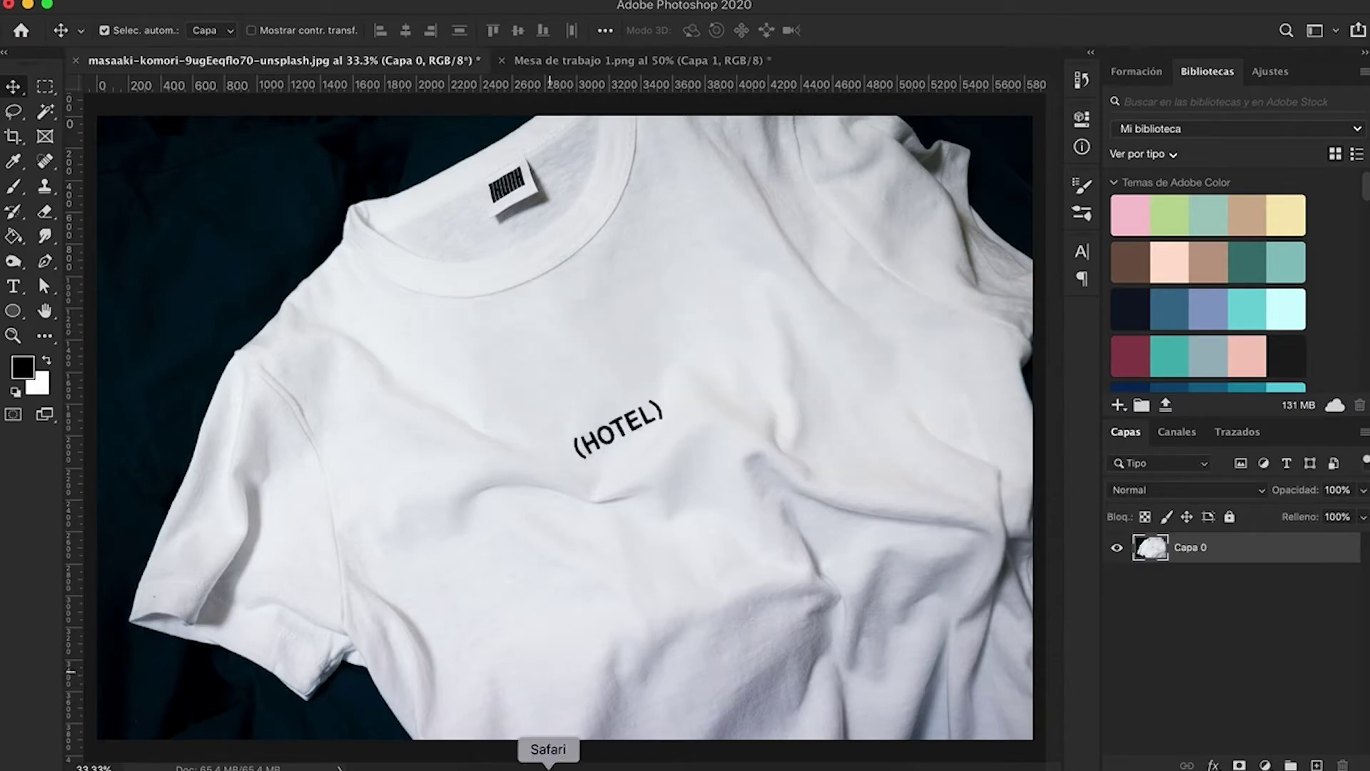
pyautogui.click(548, 766)
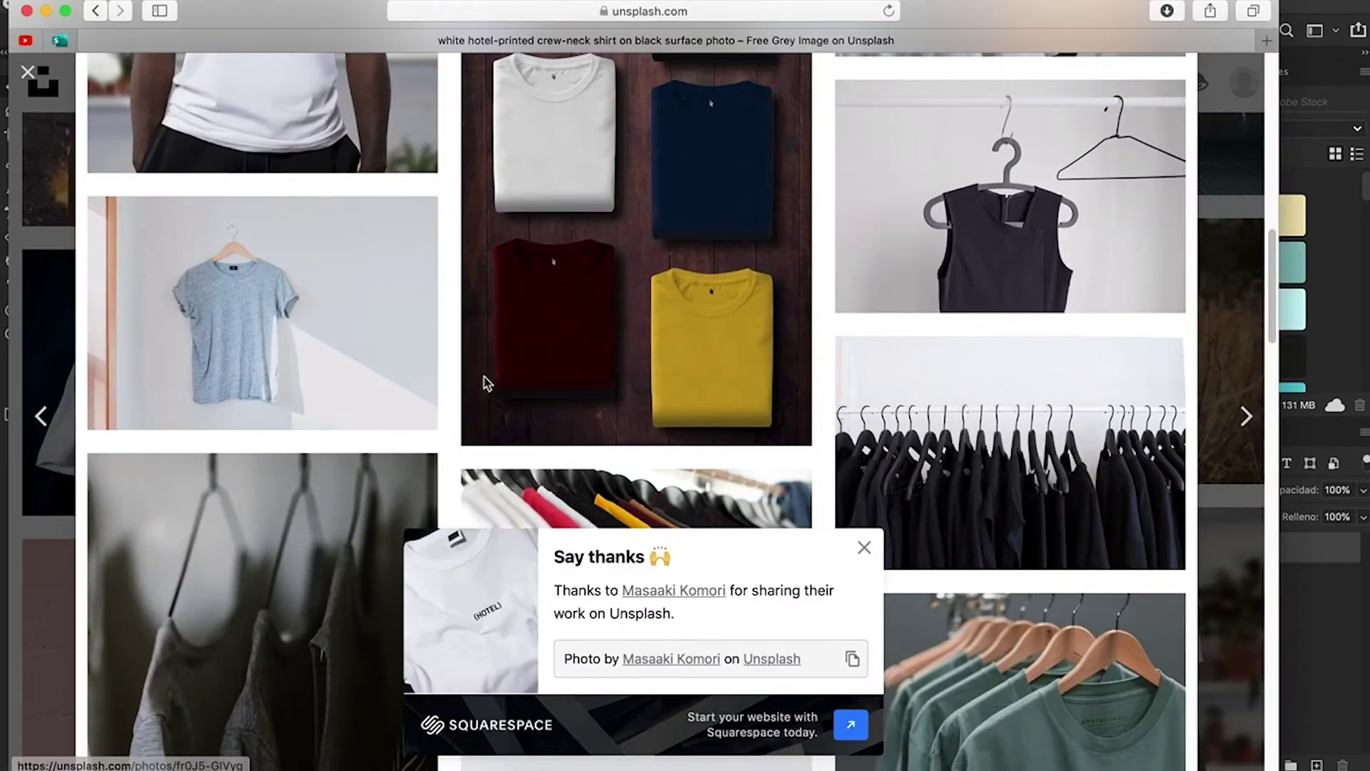
# Dismiss the Say thanks popup and scroll through the Unsplash photo page
pyautogui.scroll(5, 486, 383)
pyautogui.scroll(5, 486, 383)
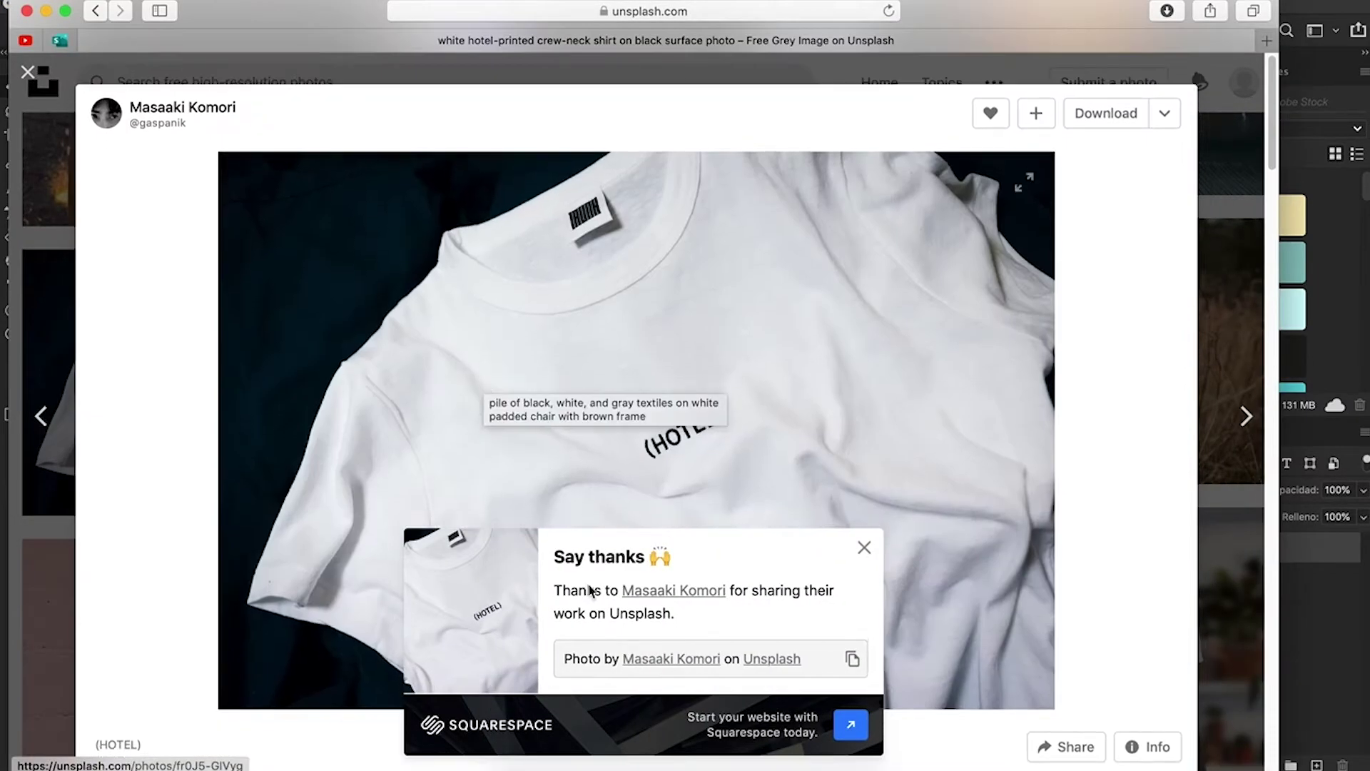
pyautogui.click(863, 549)
pyautogui.scroll(-3, 860, 548)
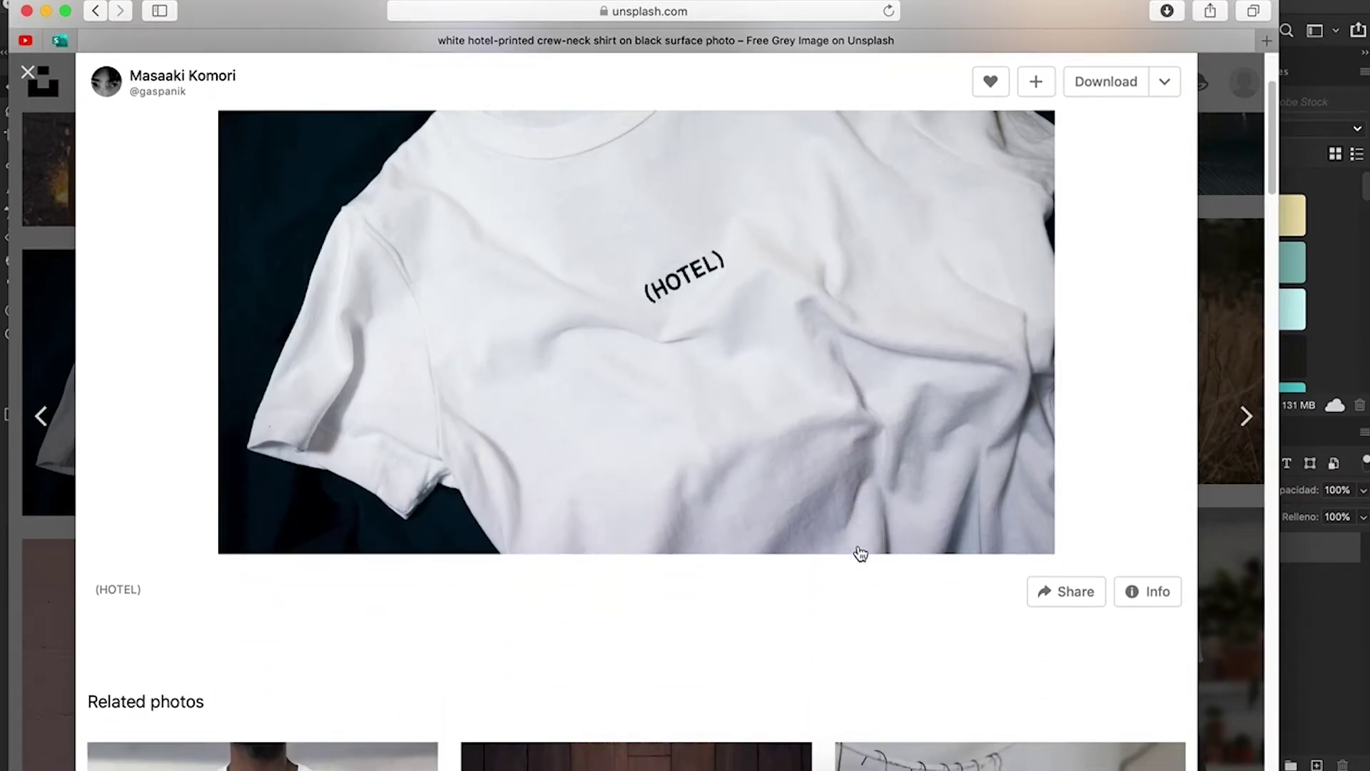
pyautogui.scroll(2, 859, 547)
pyautogui.scroll(-5, 859, 548)
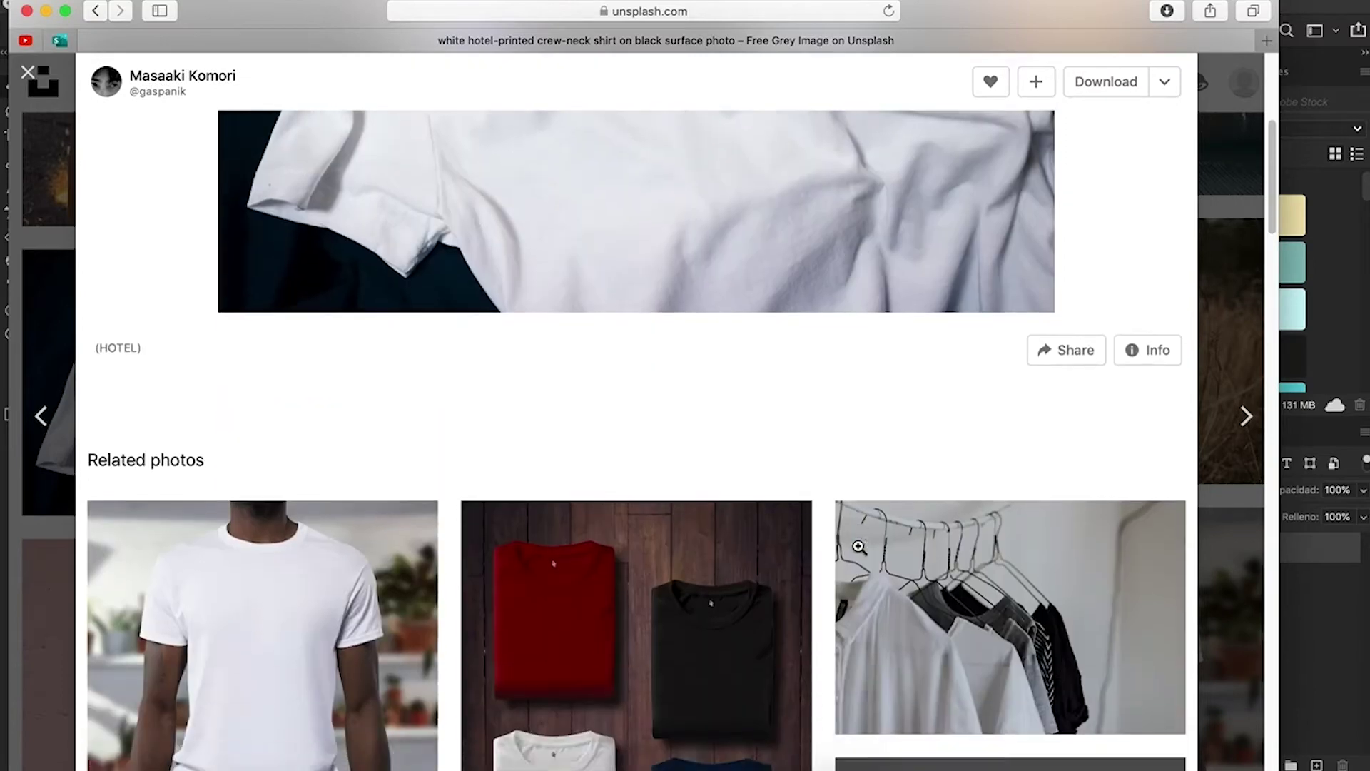
pyautogui.scroll(3, 860, 547)
pyautogui.scroll(5, 860, 547)
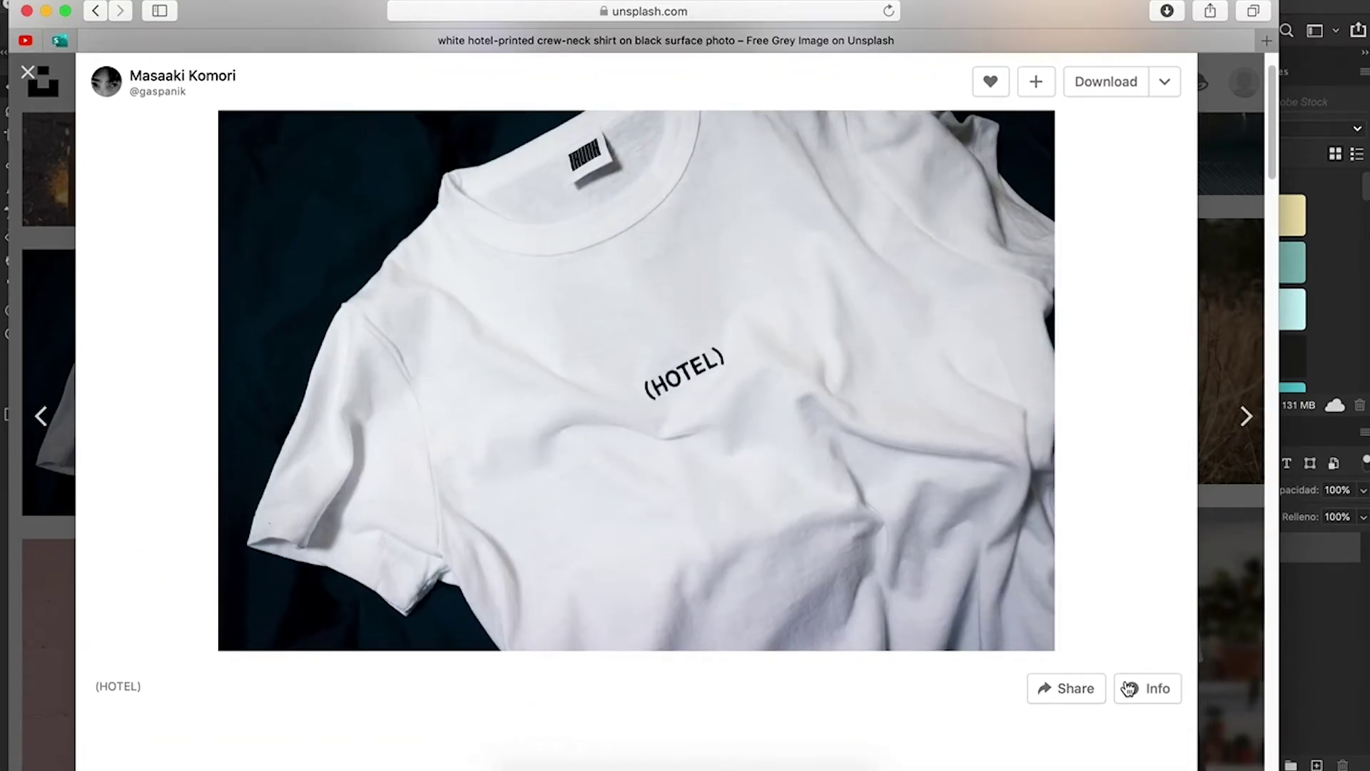
# Check the photo's 5851 × 3906 dimensions in Info and look at its Share options
pyautogui.click(1151, 690)
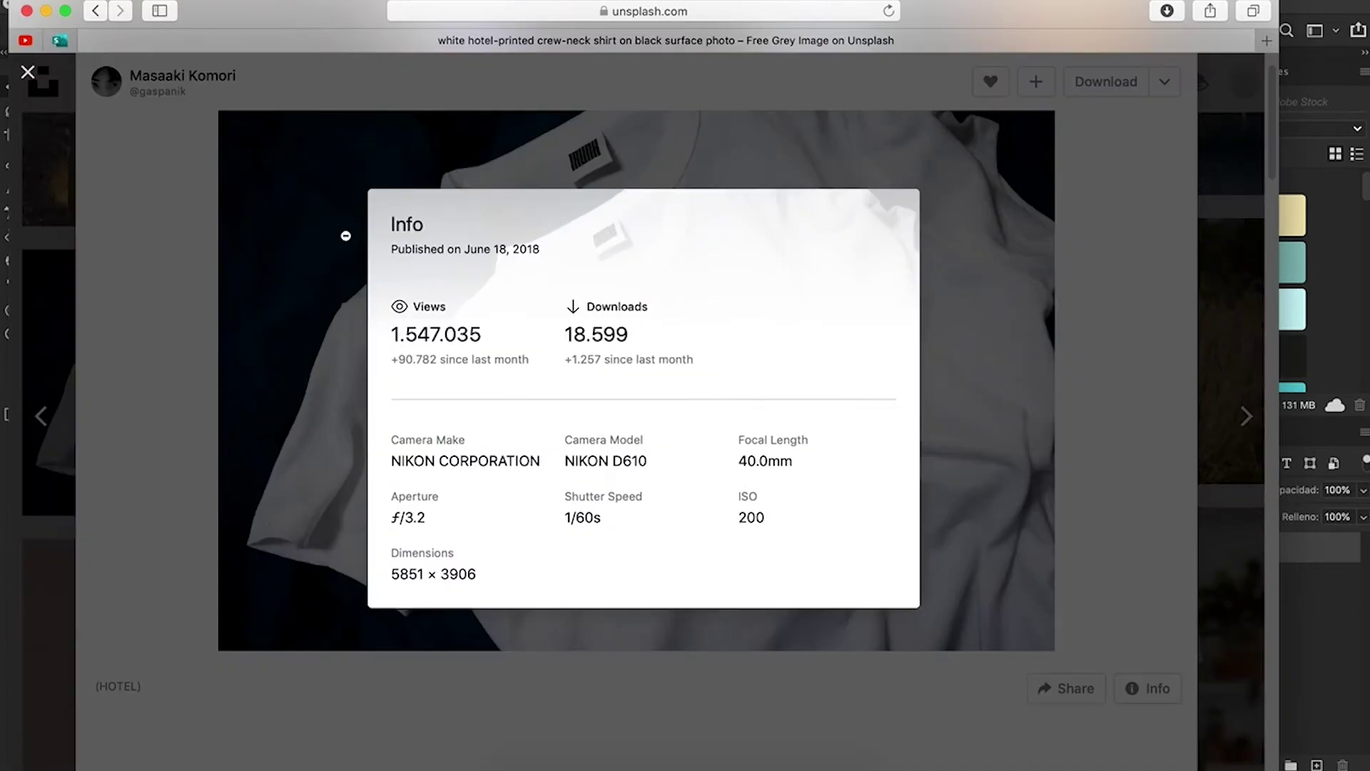
pyautogui.click(263, 324)
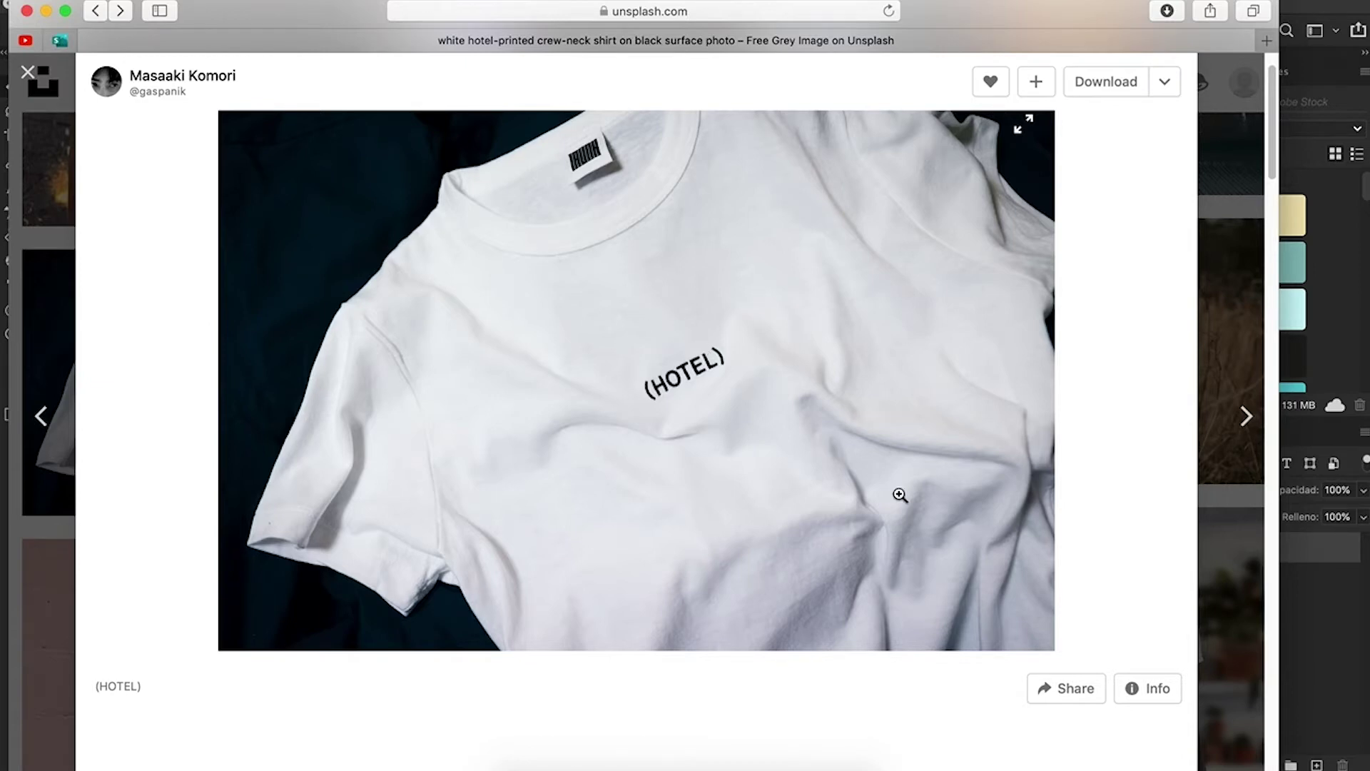
pyautogui.click(1056, 696)
pyautogui.click(47, 11)
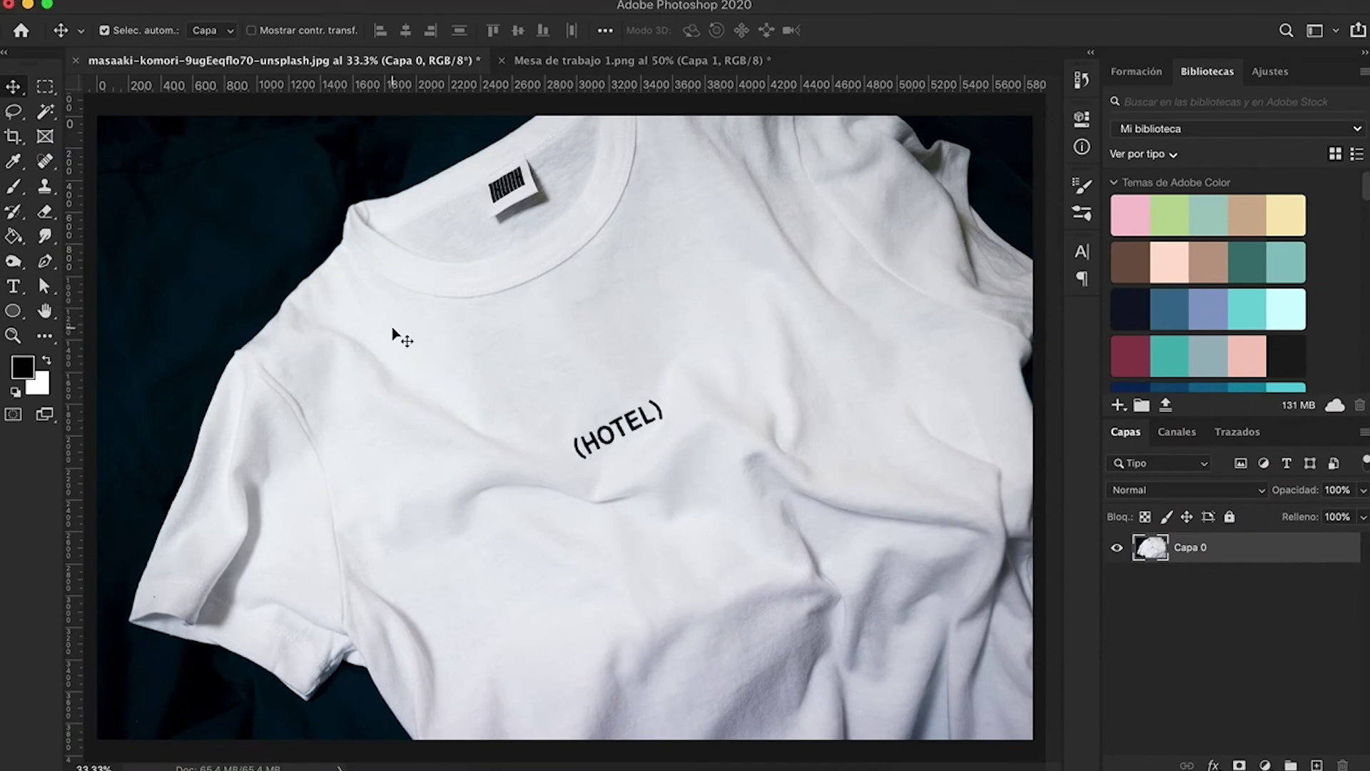
# Inspect the red and blue channels, leaving only Blue visible so the shirt shows in grayscale
pyautogui.scroll(-2, 399, 335)
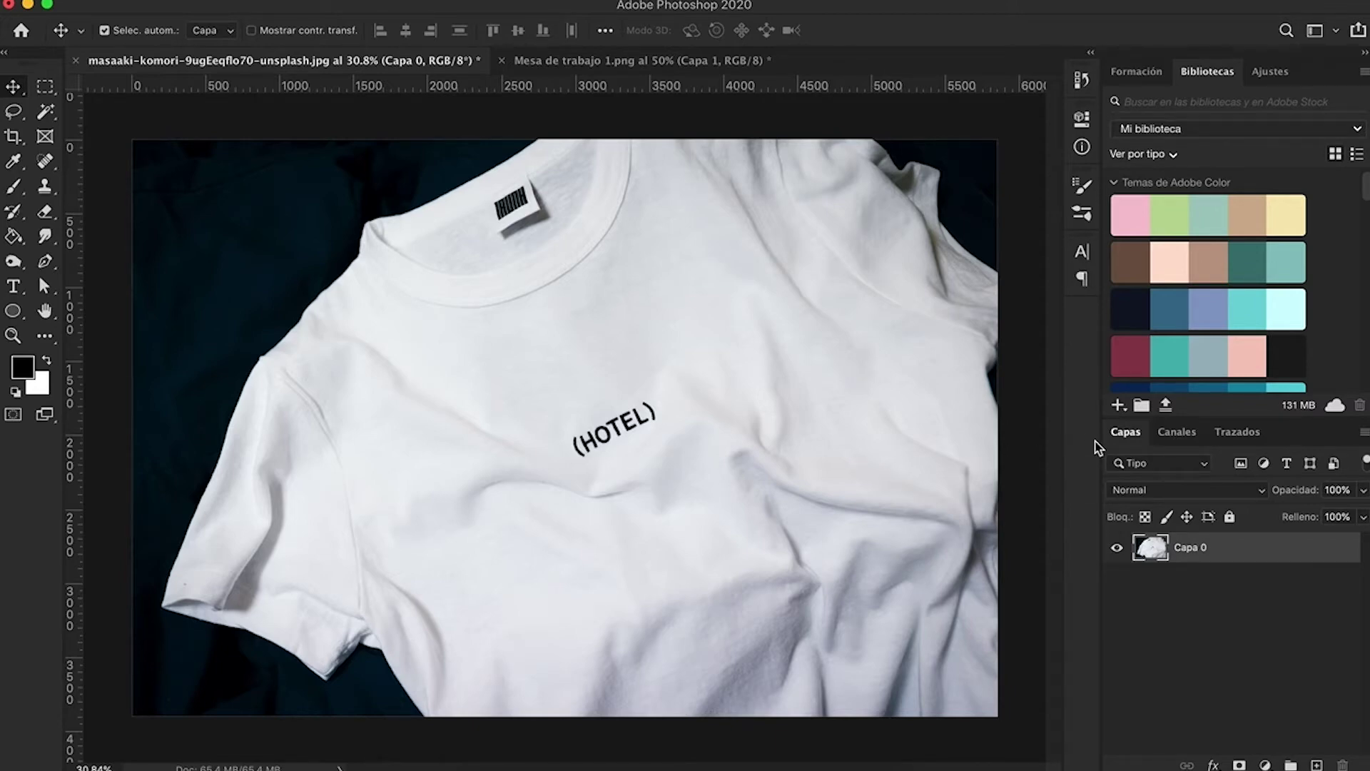
pyautogui.click(1178, 436)
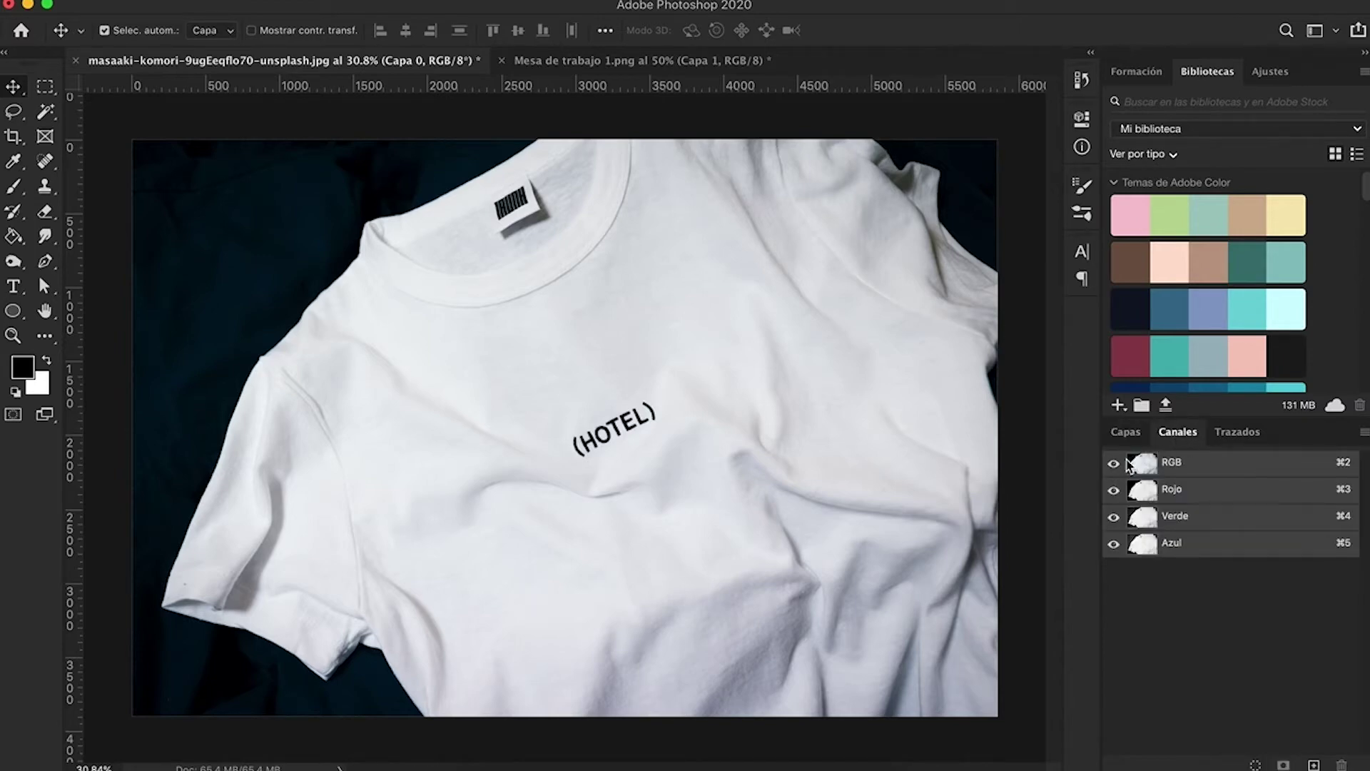
pyautogui.click(1114, 493)
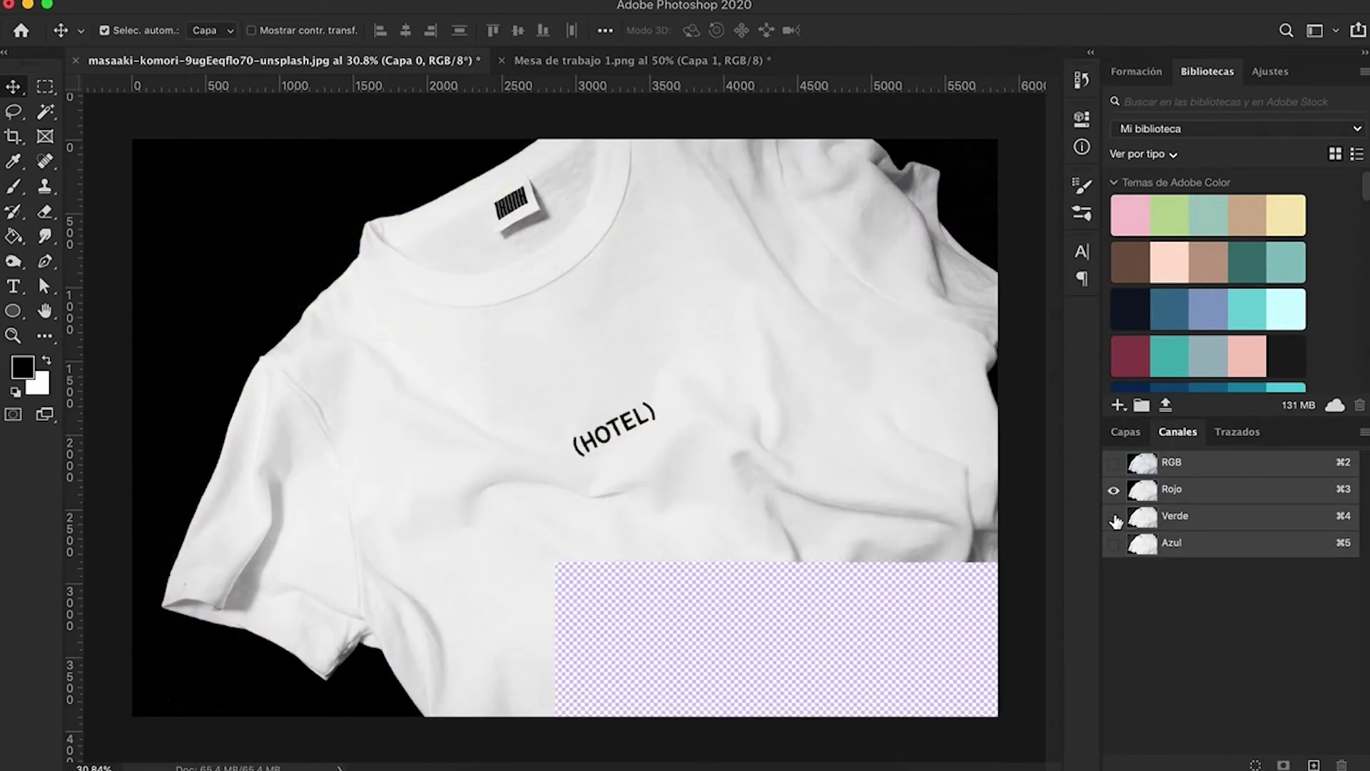
pyautogui.click(1114, 544)
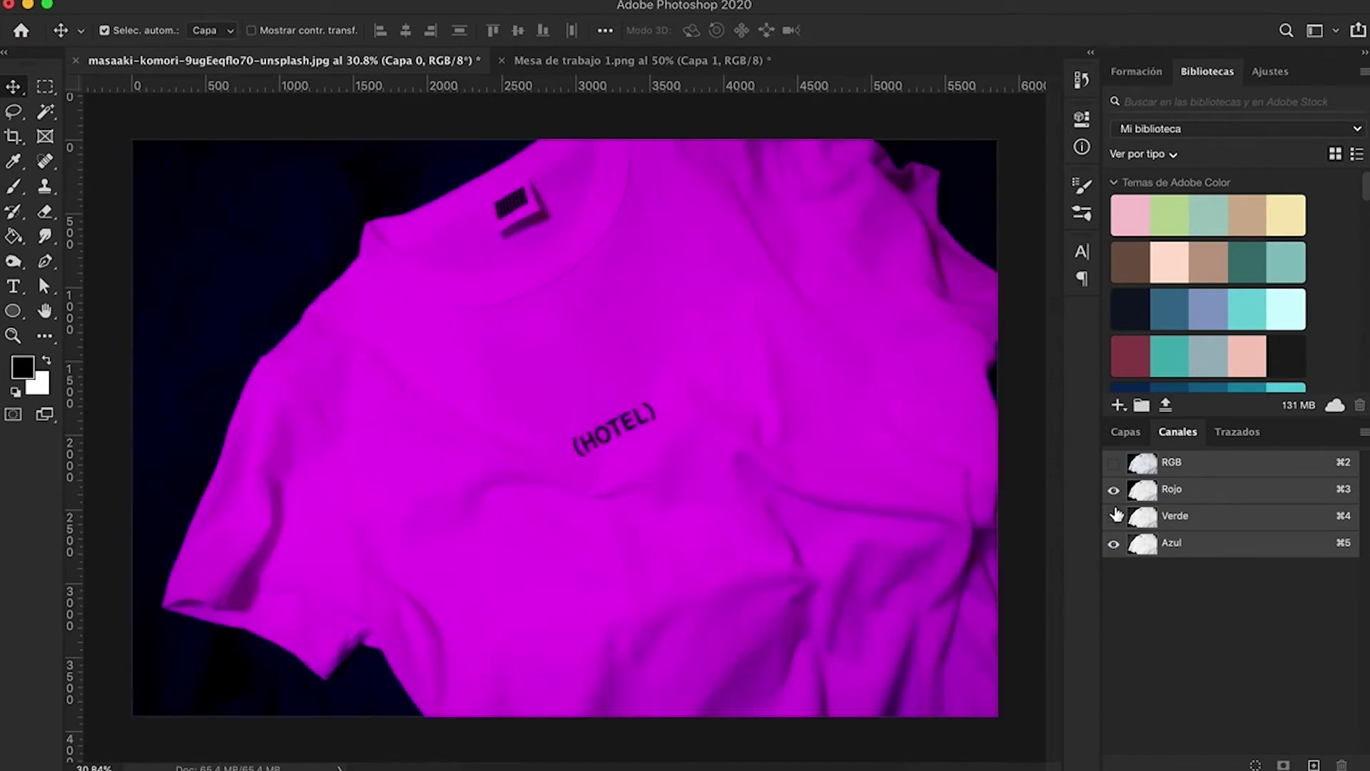
pyautogui.click(1114, 491)
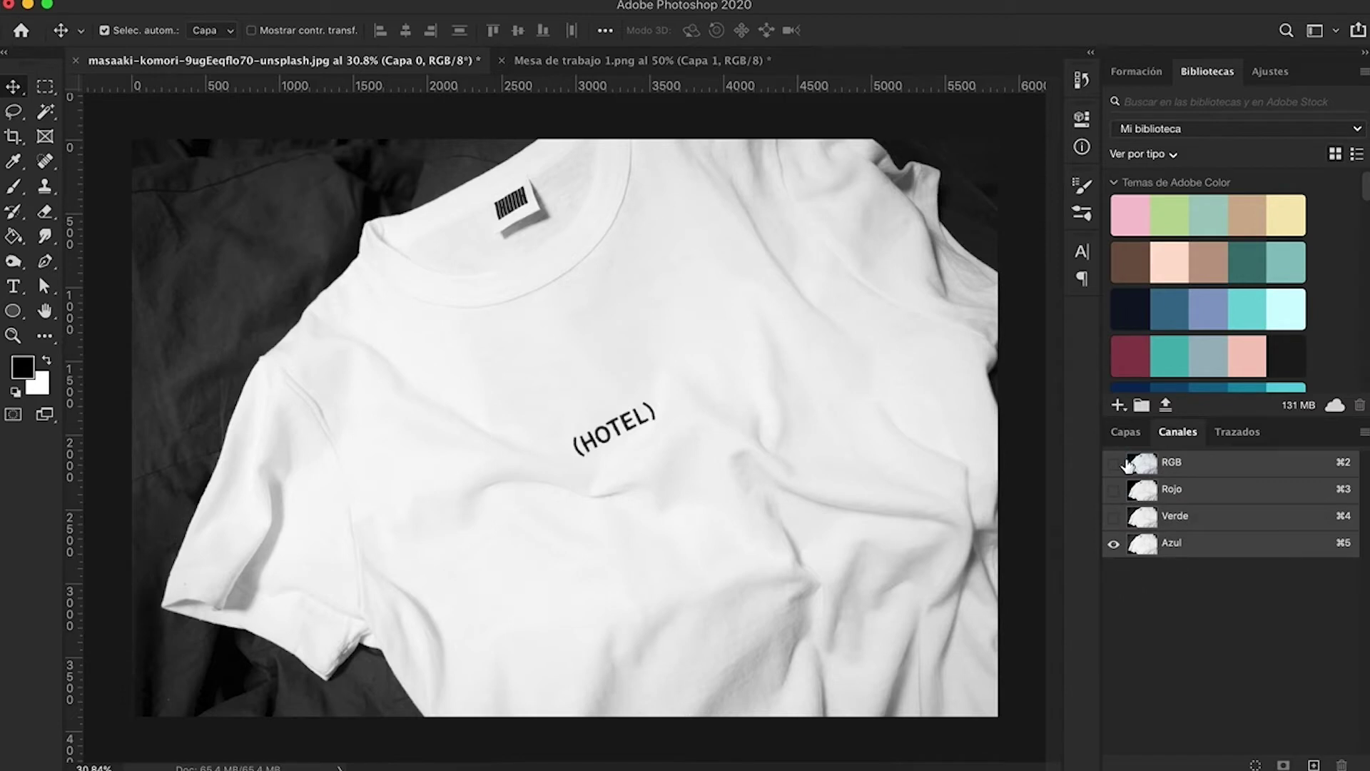
pyautogui.click(1126, 433)
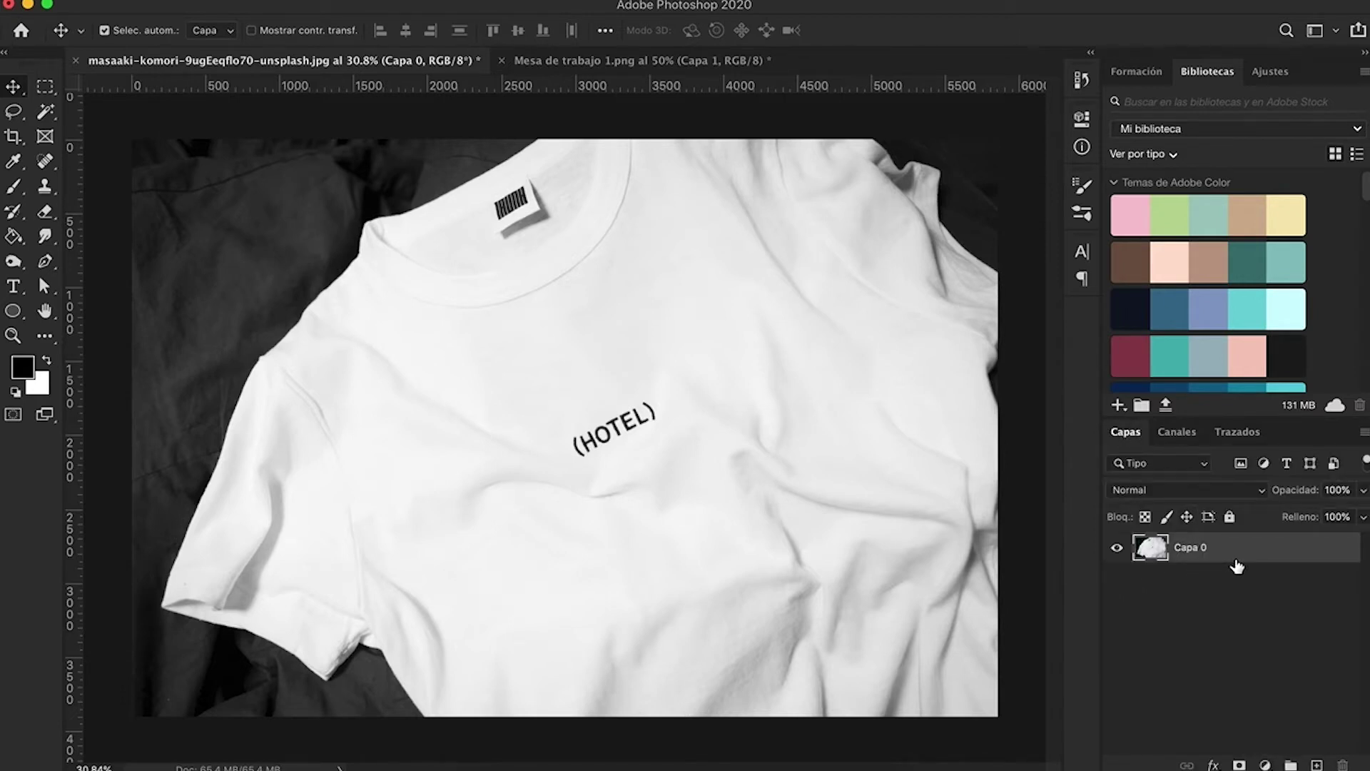
pyautogui.click(1178, 433)
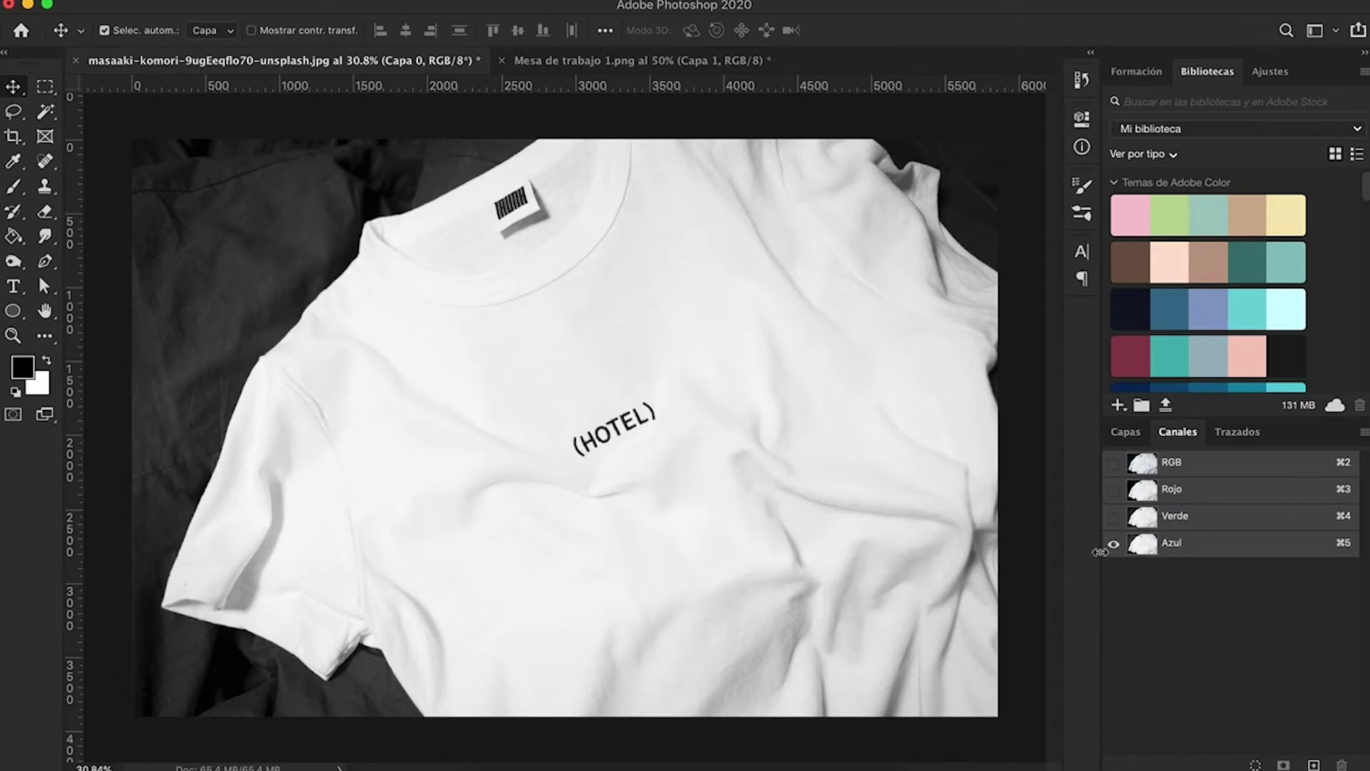
pyautogui.click(1117, 432)
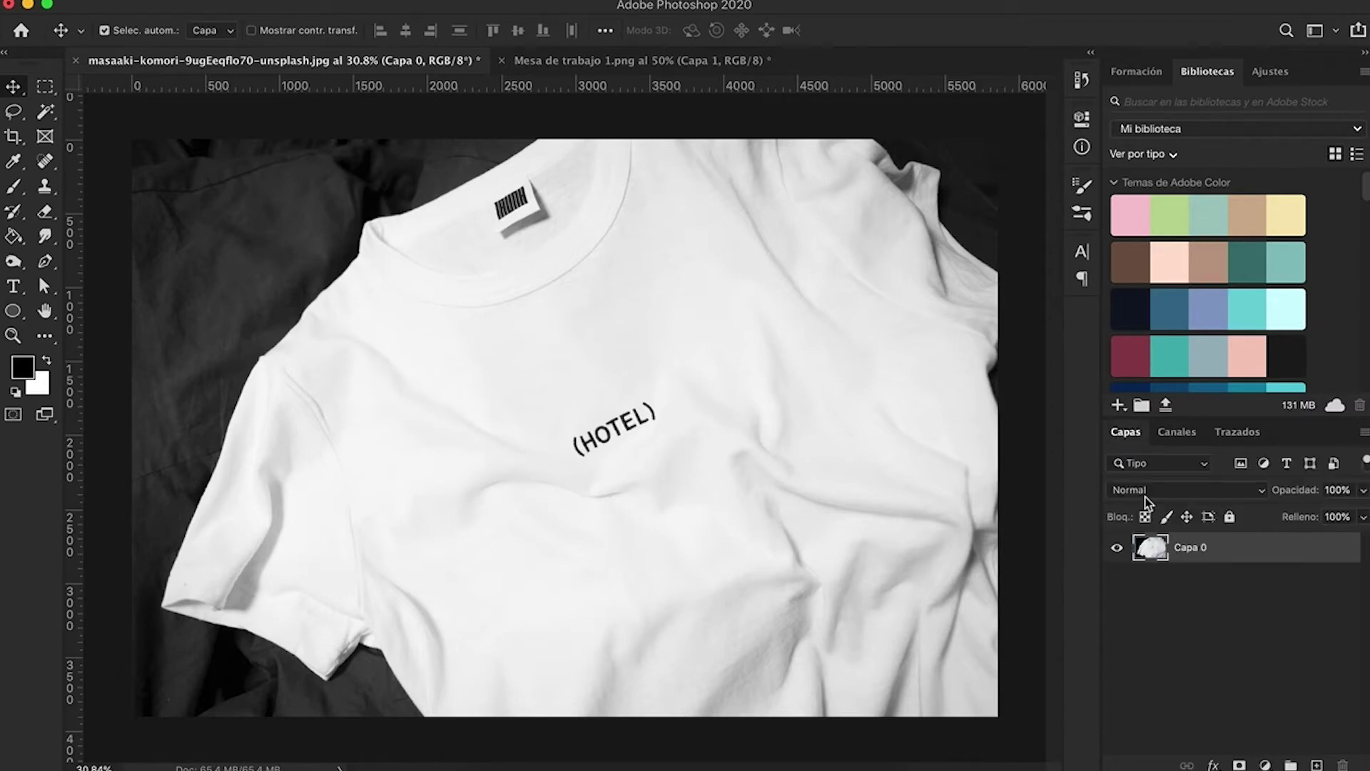
# Add a Levels layer with the black input slider at about 71, plus a Brightness/Contrast layer
pyautogui.click(1264, 764)
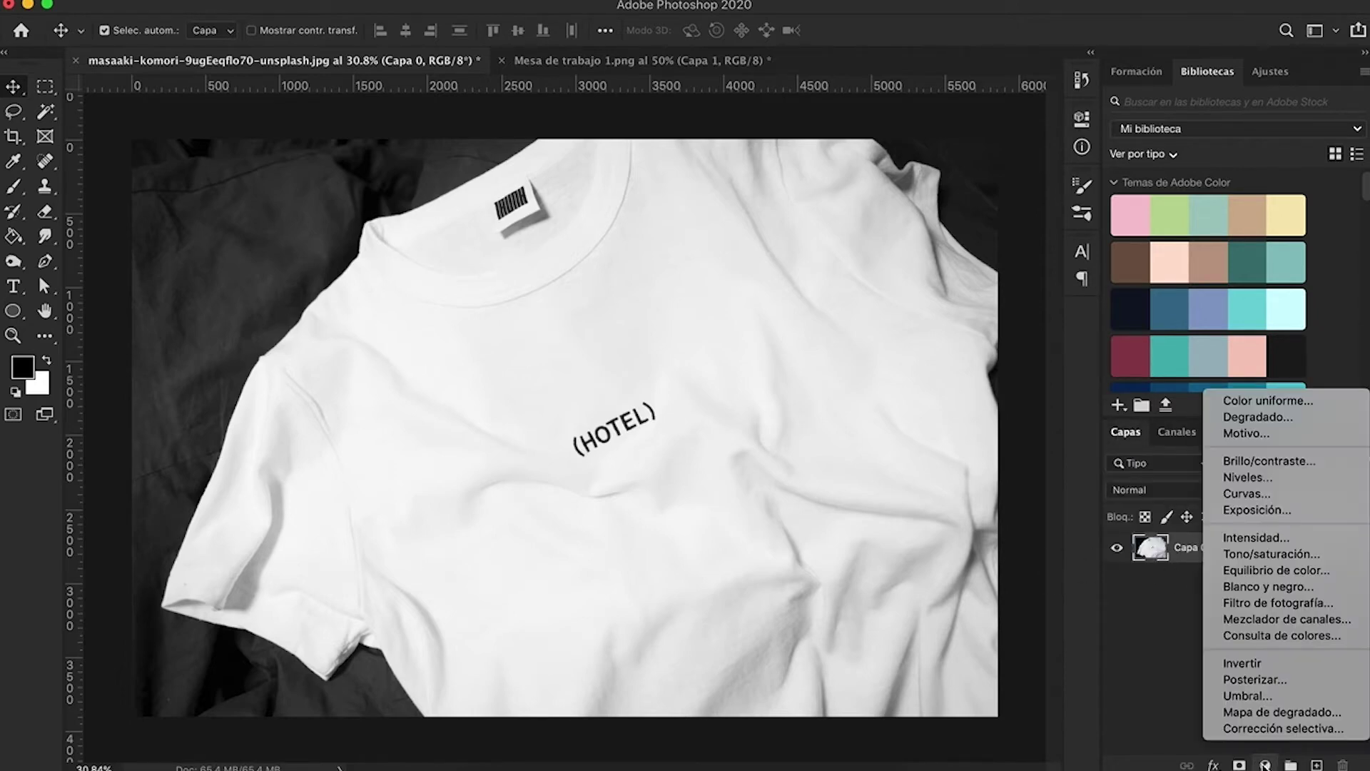
pyautogui.click(1265, 765)
pyautogui.click(1239, 478)
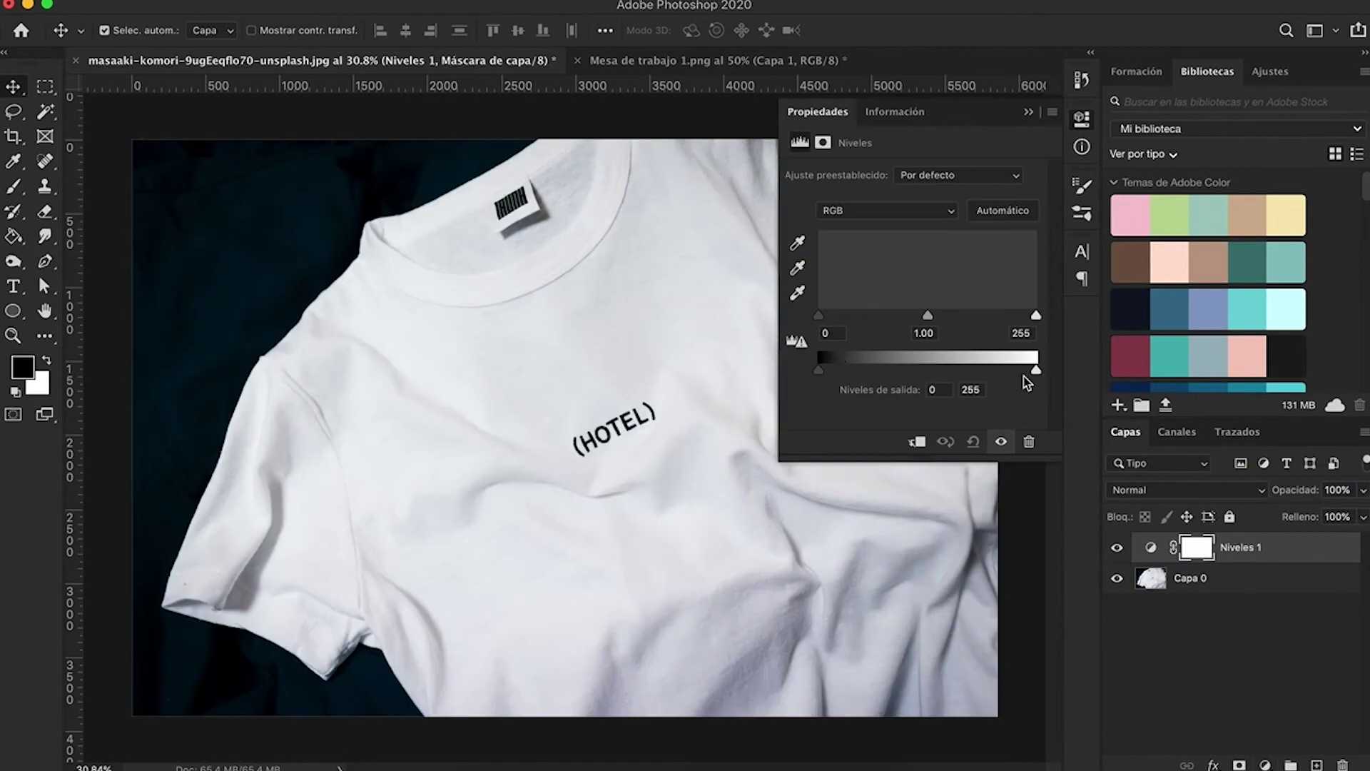
pyautogui.moveTo(1034, 316); pyautogui.dragTo(1038, 317)
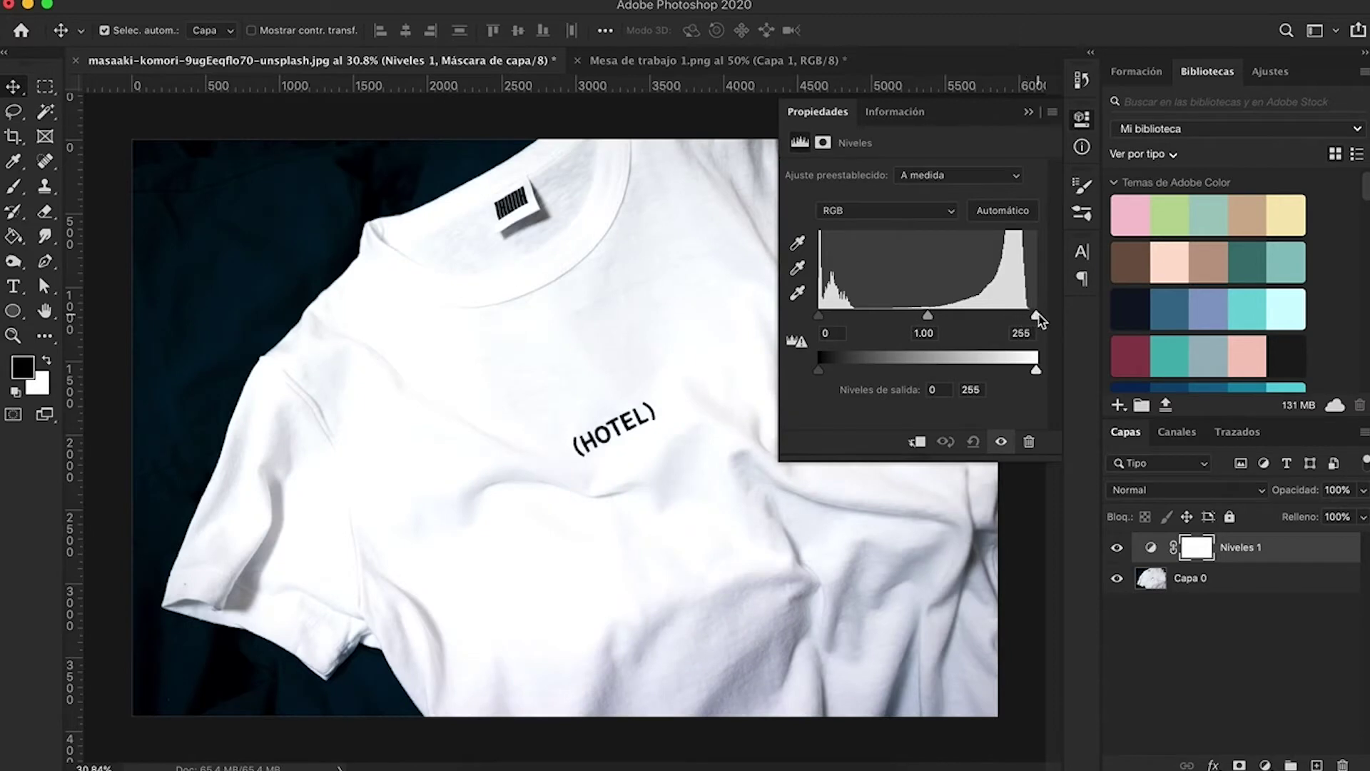
pyautogui.moveTo(819, 316); pyautogui.dragTo(881, 316)
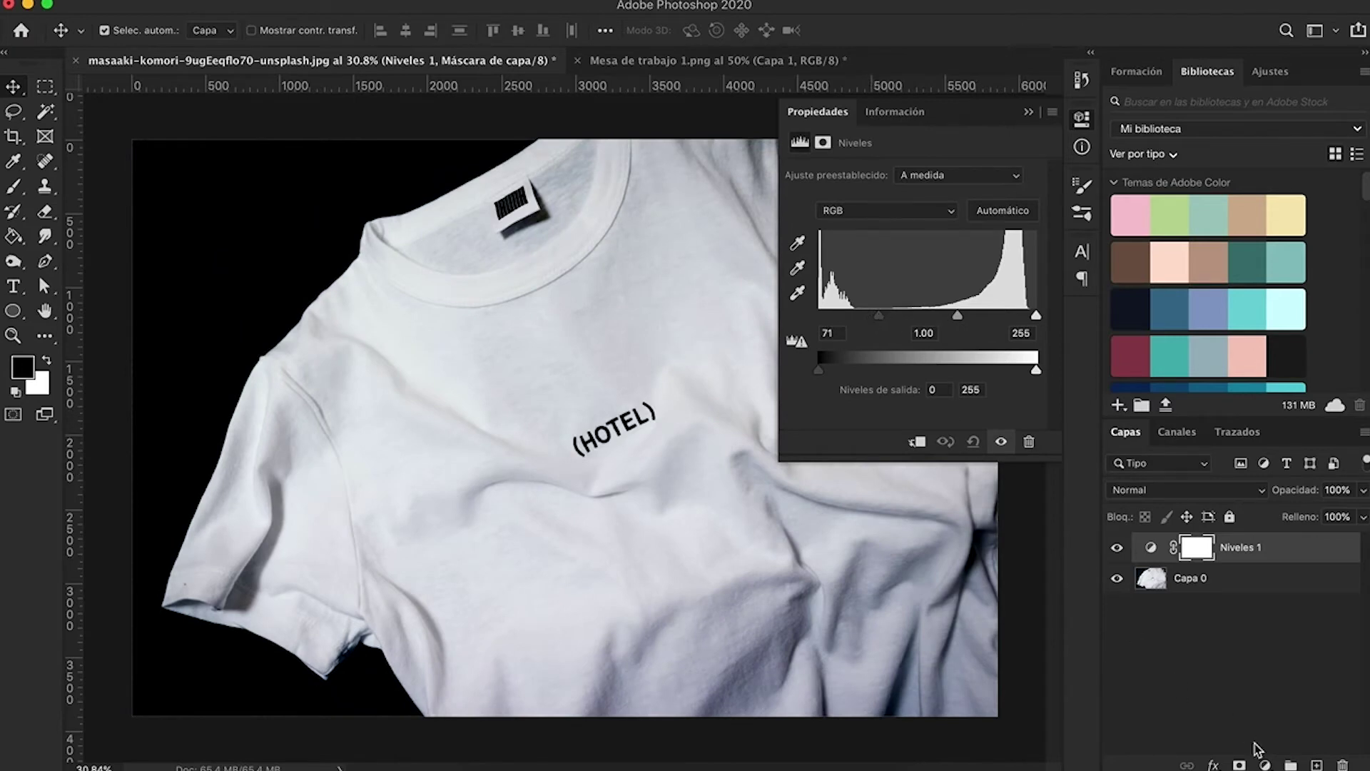
pyautogui.click(1265, 764)
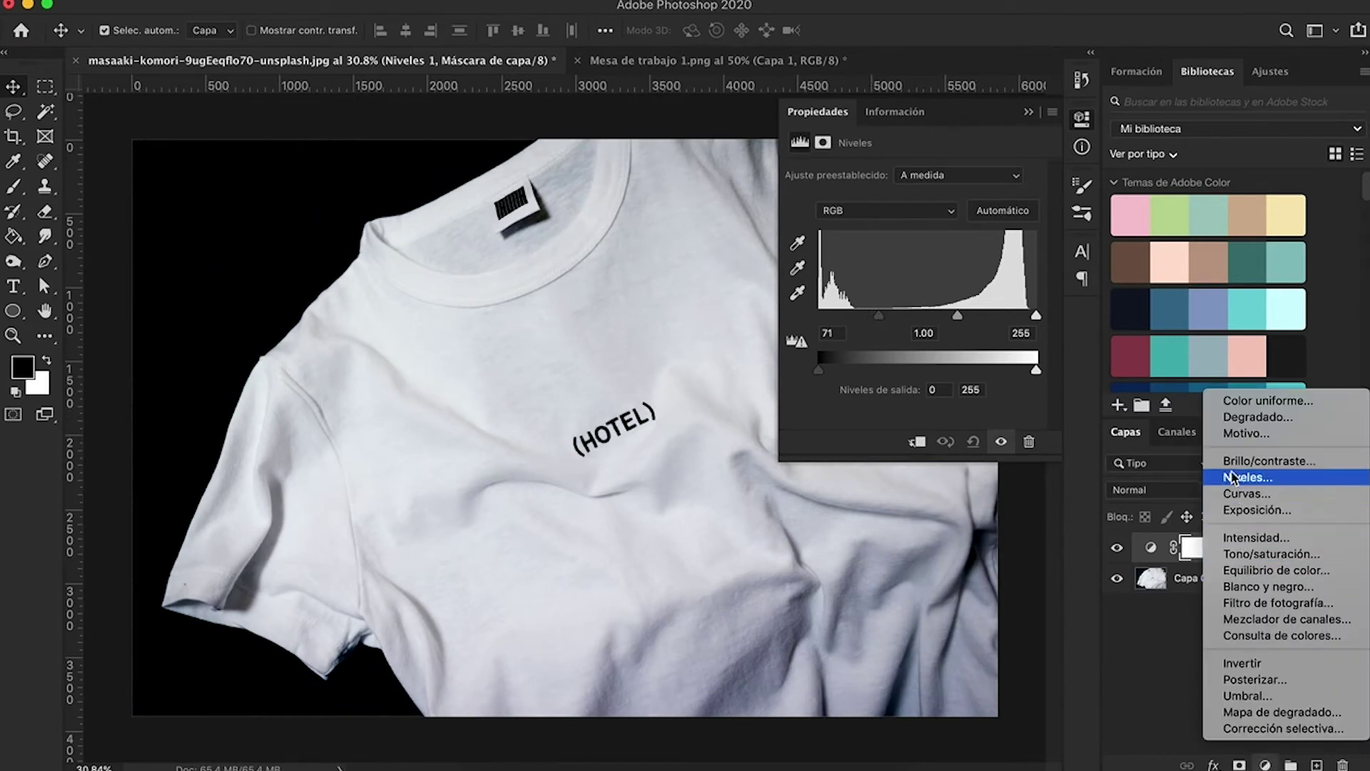
pyautogui.click(1231, 461)
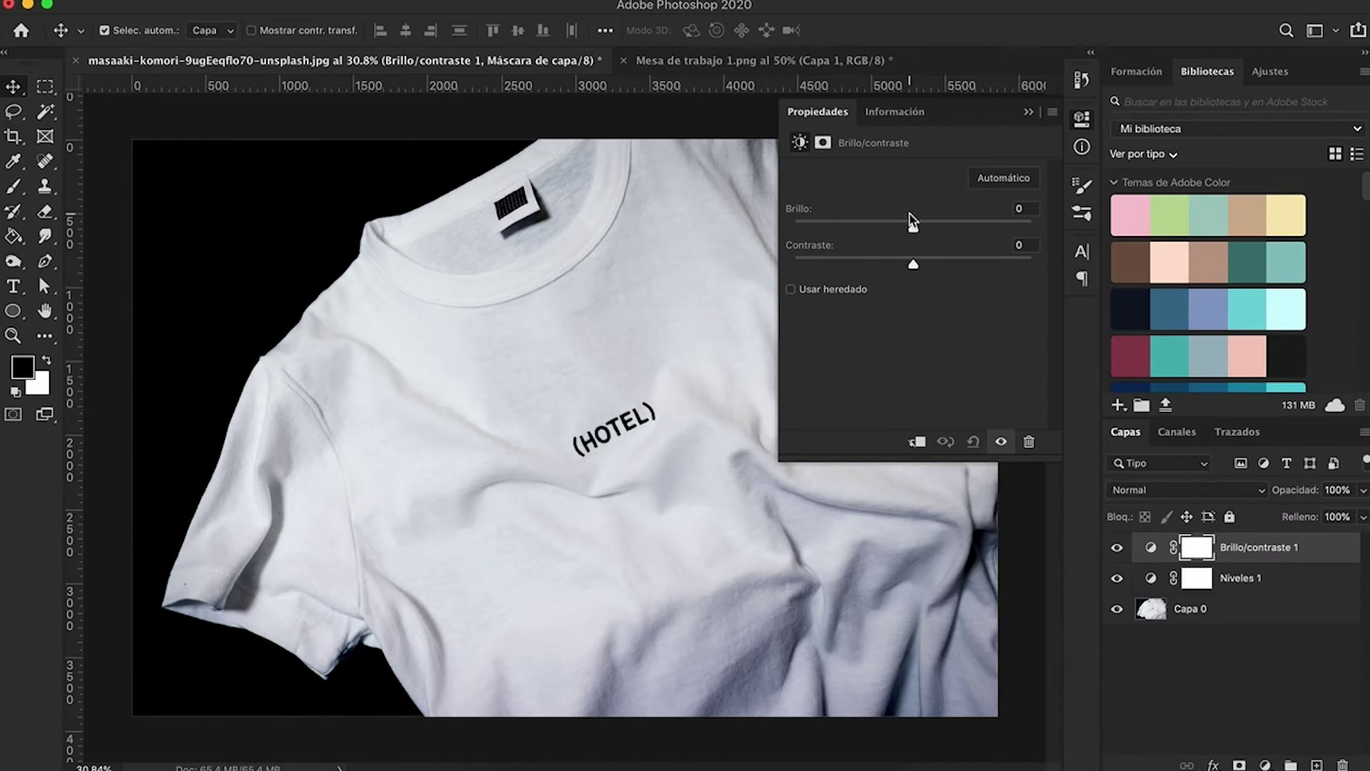
# Set Brillo to -33 and add a Curves layer with its midpoint pulled down
pyautogui.moveTo(914, 228); pyautogui.dragTo(886, 227)
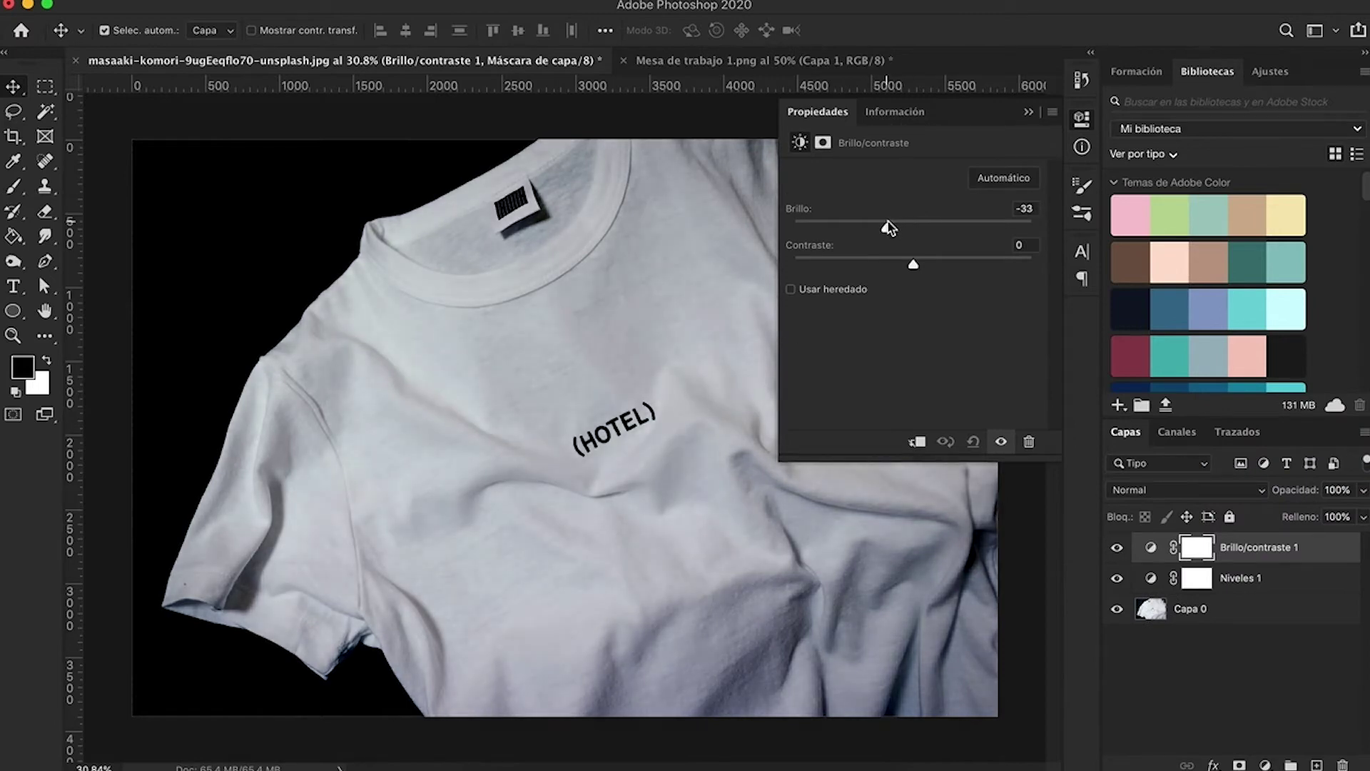
pyautogui.click(1265, 764)
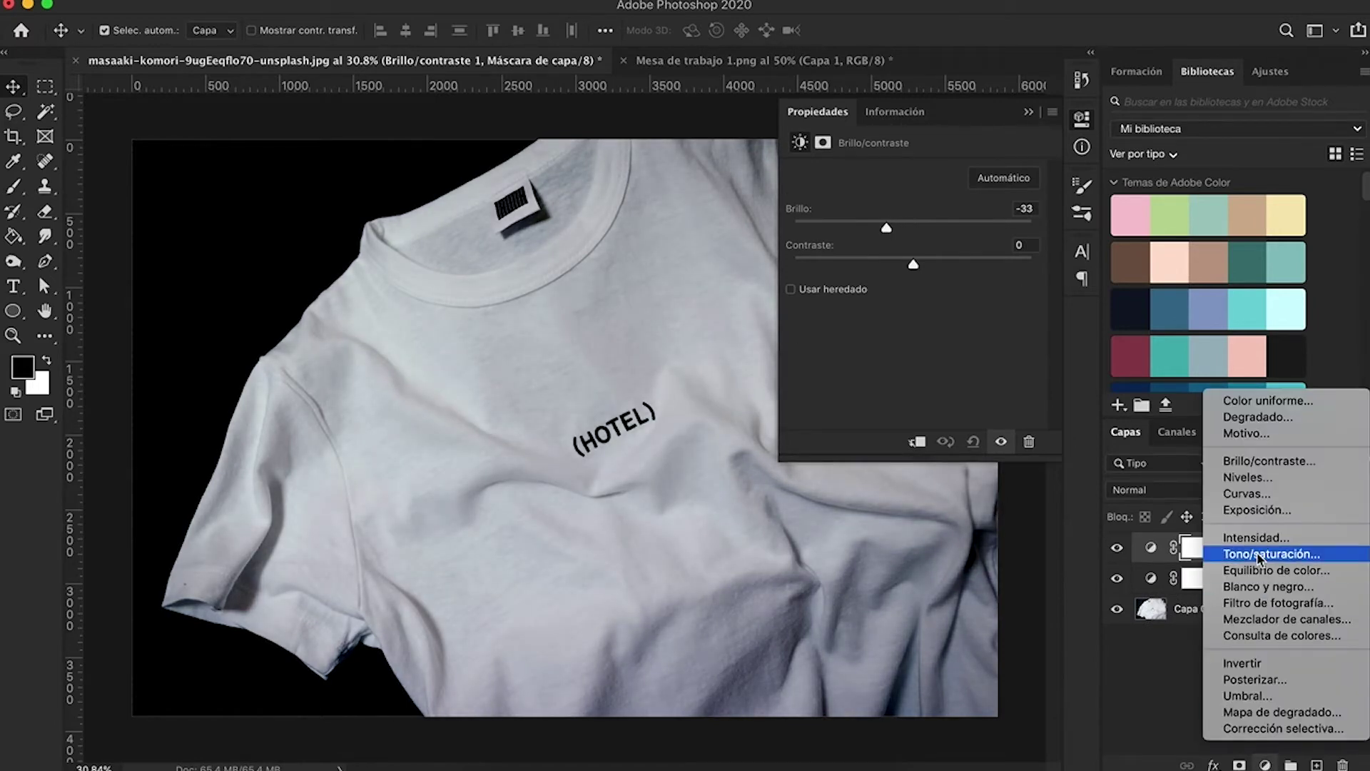
pyautogui.click(1238, 498)
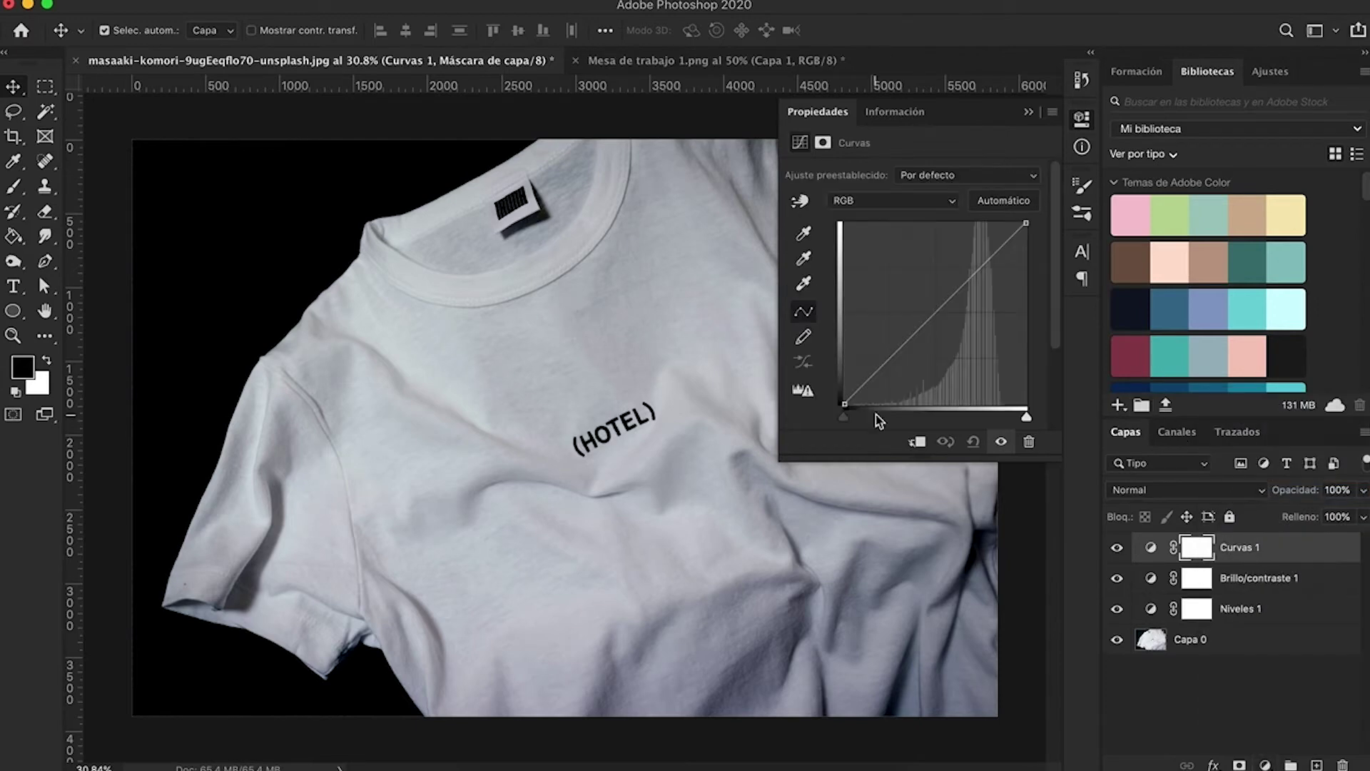
pyautogui.moveTo(939, 310); pyautogui.dragTo(943, 337)
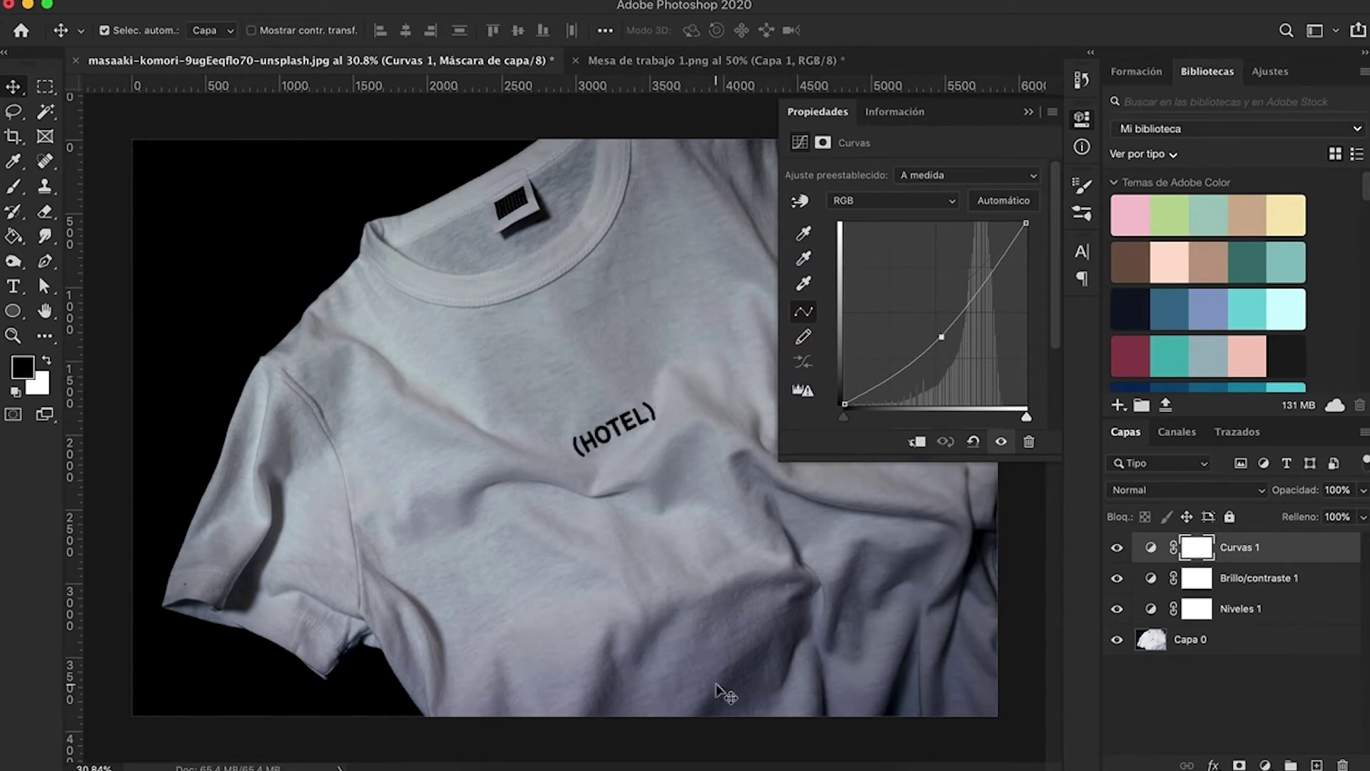
pyautogui.click(1026, 113)
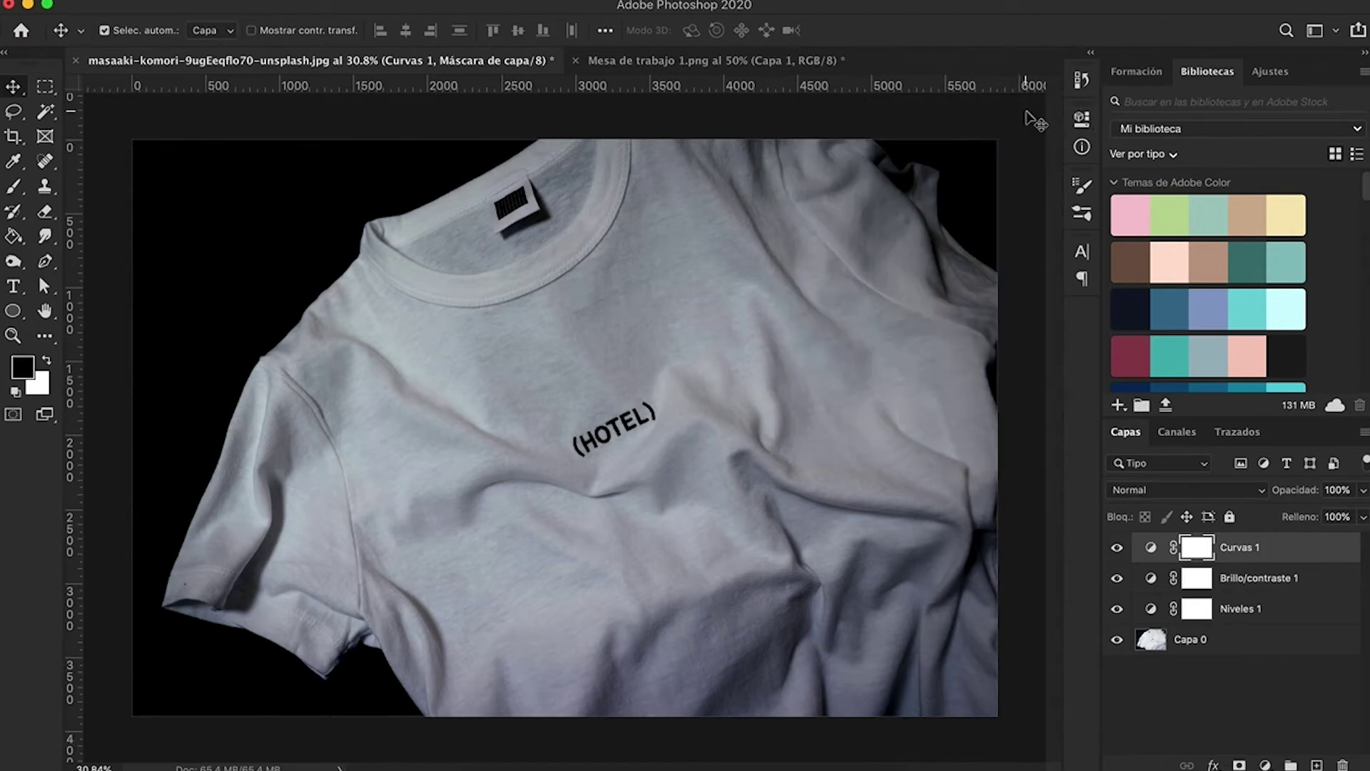
pyautogui.click(148, 2)
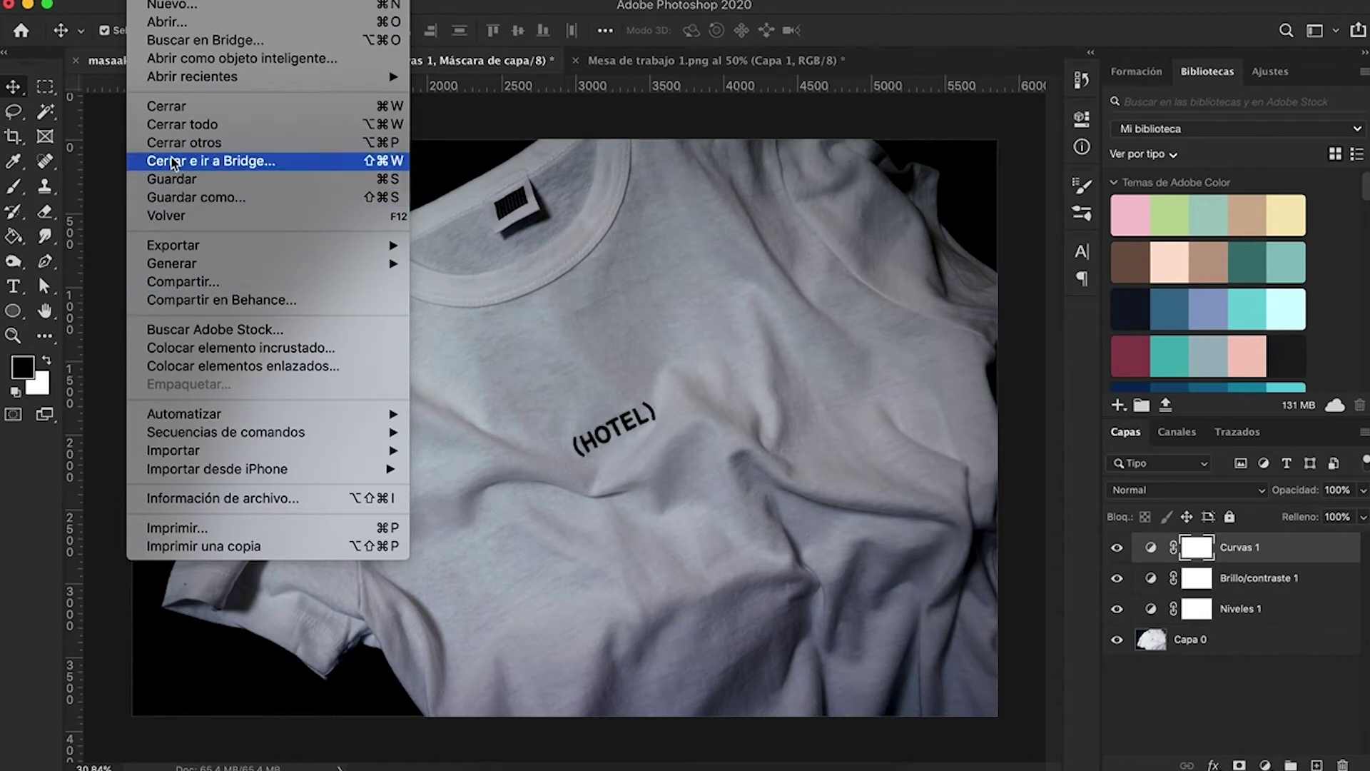
# Save the shirt photo to the computer as mapa_des.psd, accepting the compatibility options
pyautogui.click(182, 187)
pyautogui.click(805, 566)
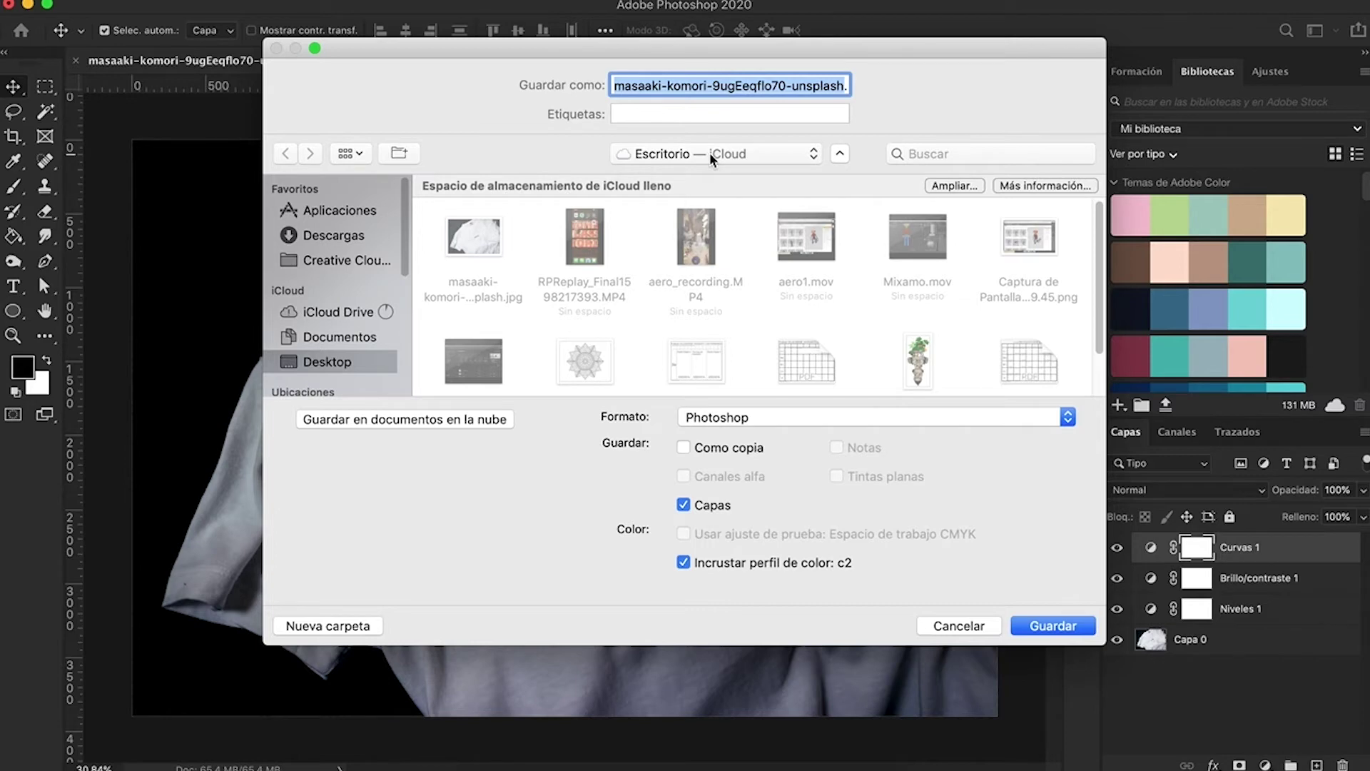
pyautogui.write('mapa')
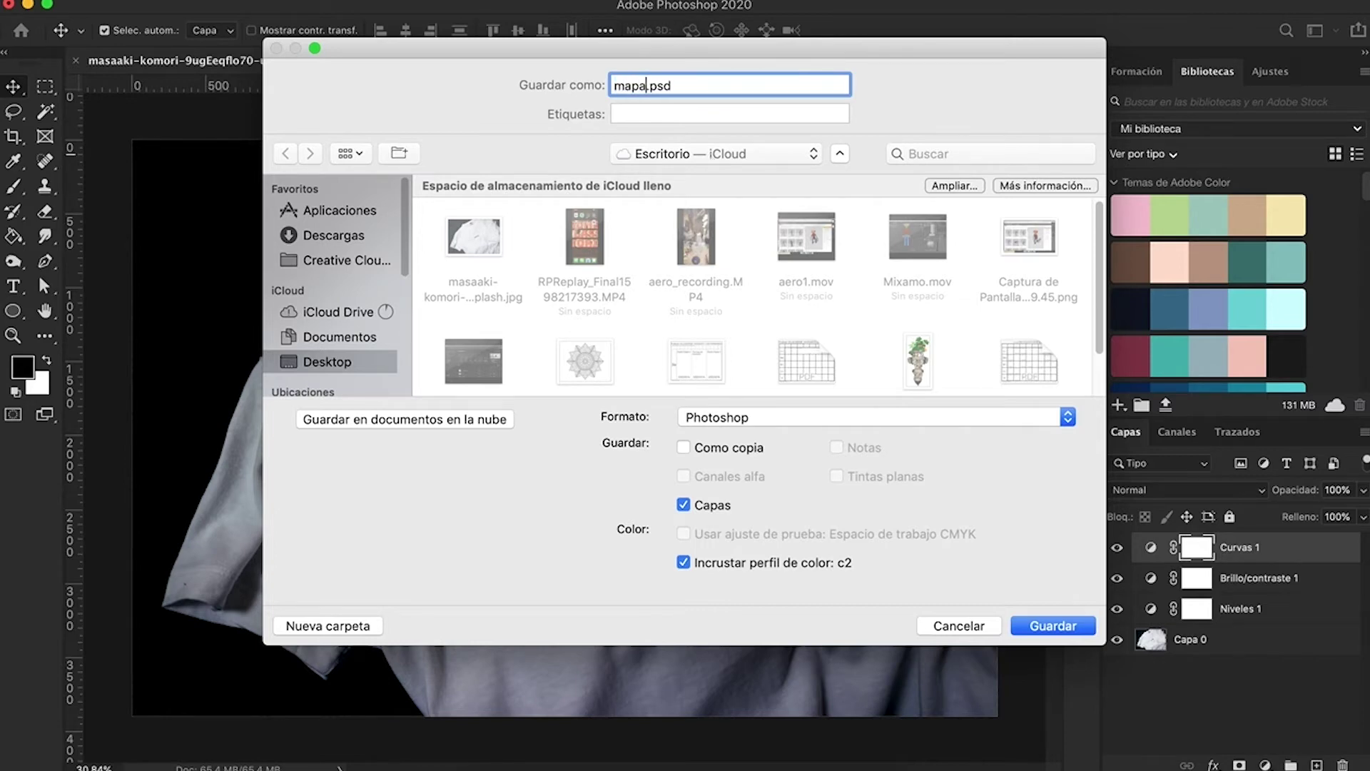
pyautogui.write('_des')
pyautogui.click(1041, 628)
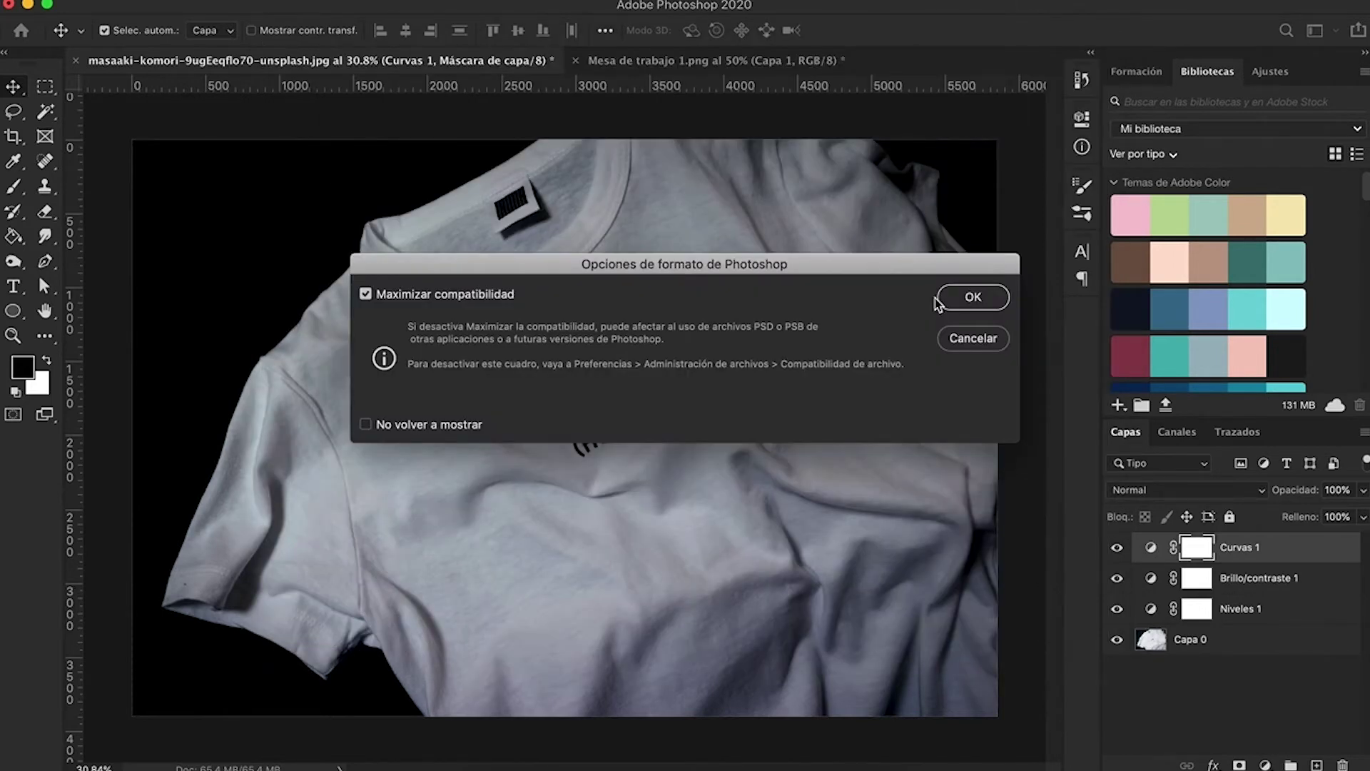
pyautogui.click(988, 297)
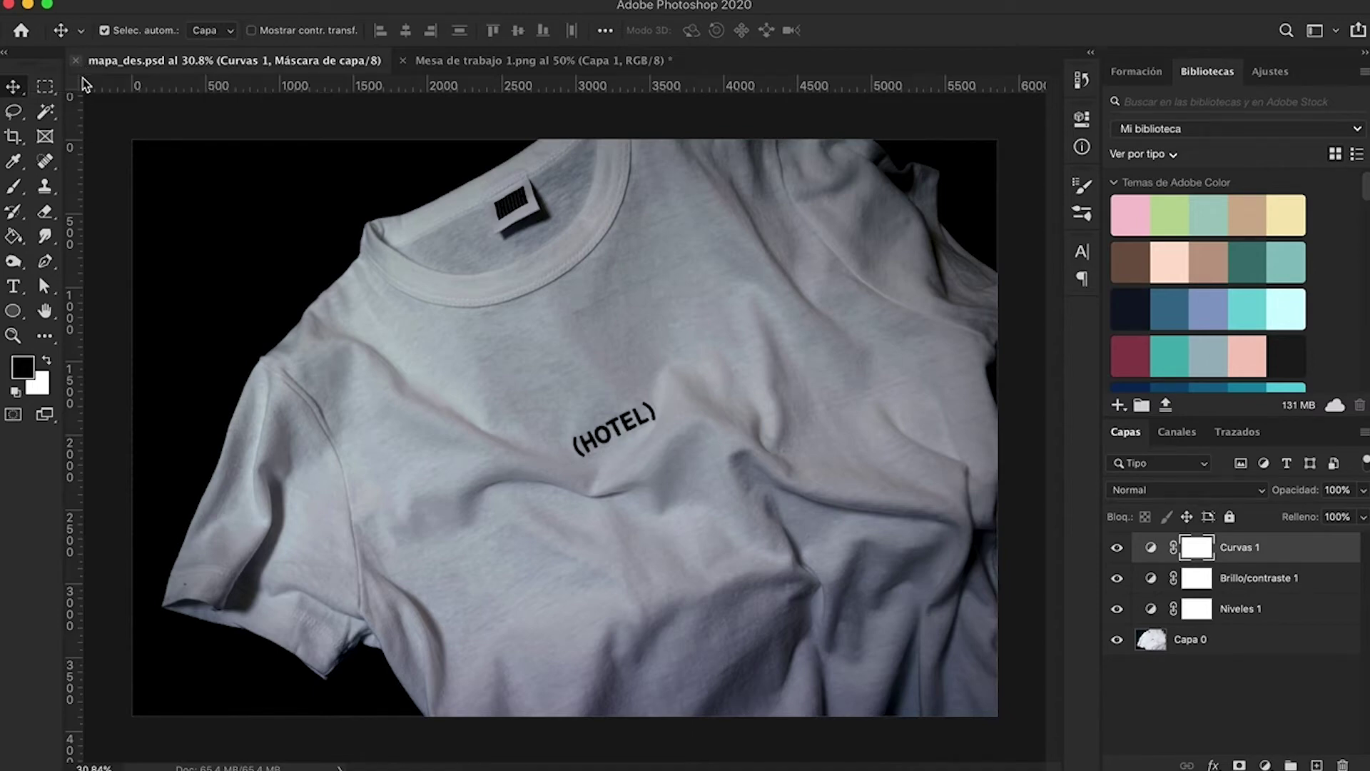
# Close mapa_des.psd and reopen the masaaki-komori T-shirt JPEG with its embedded profile, adding an empty layer
pyautogui.click(75, 60)
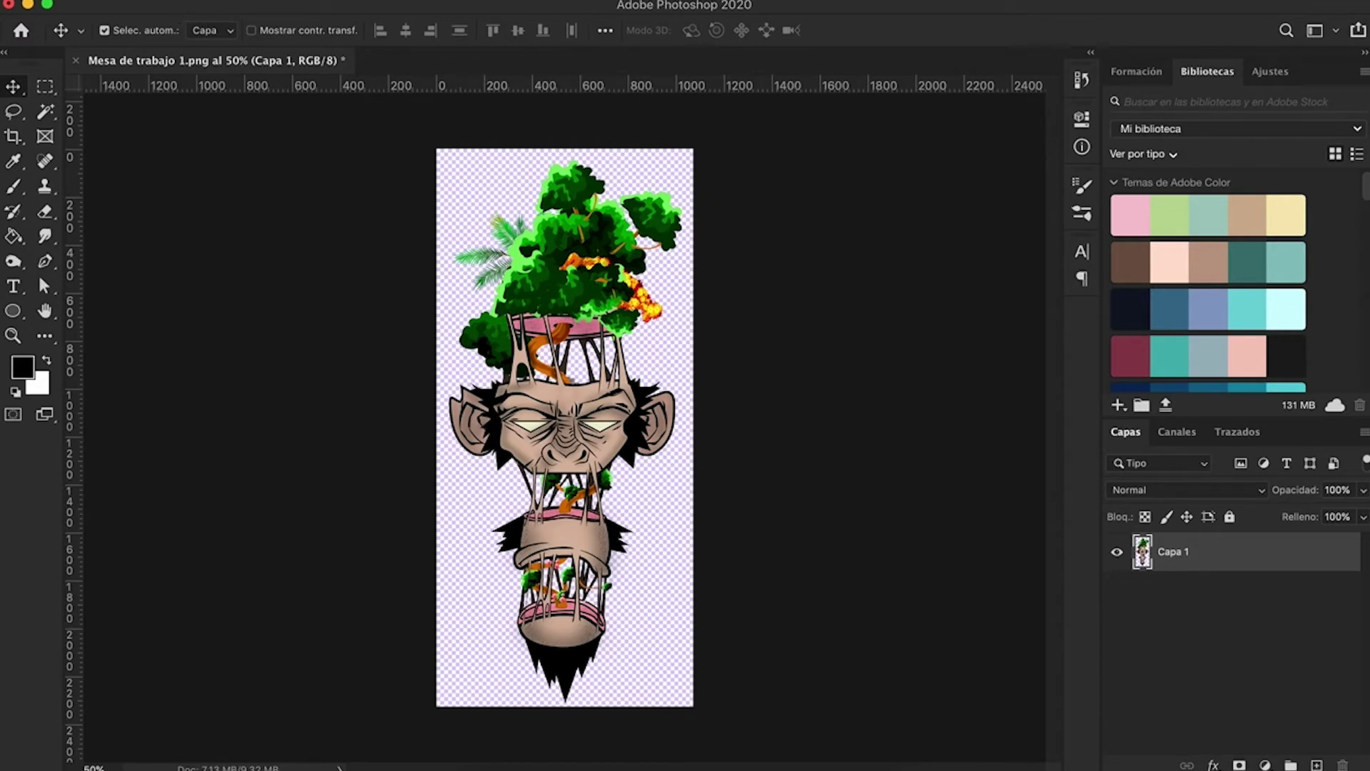
pyautogui.click(136, 2)
pyautogui.click(174, 36)
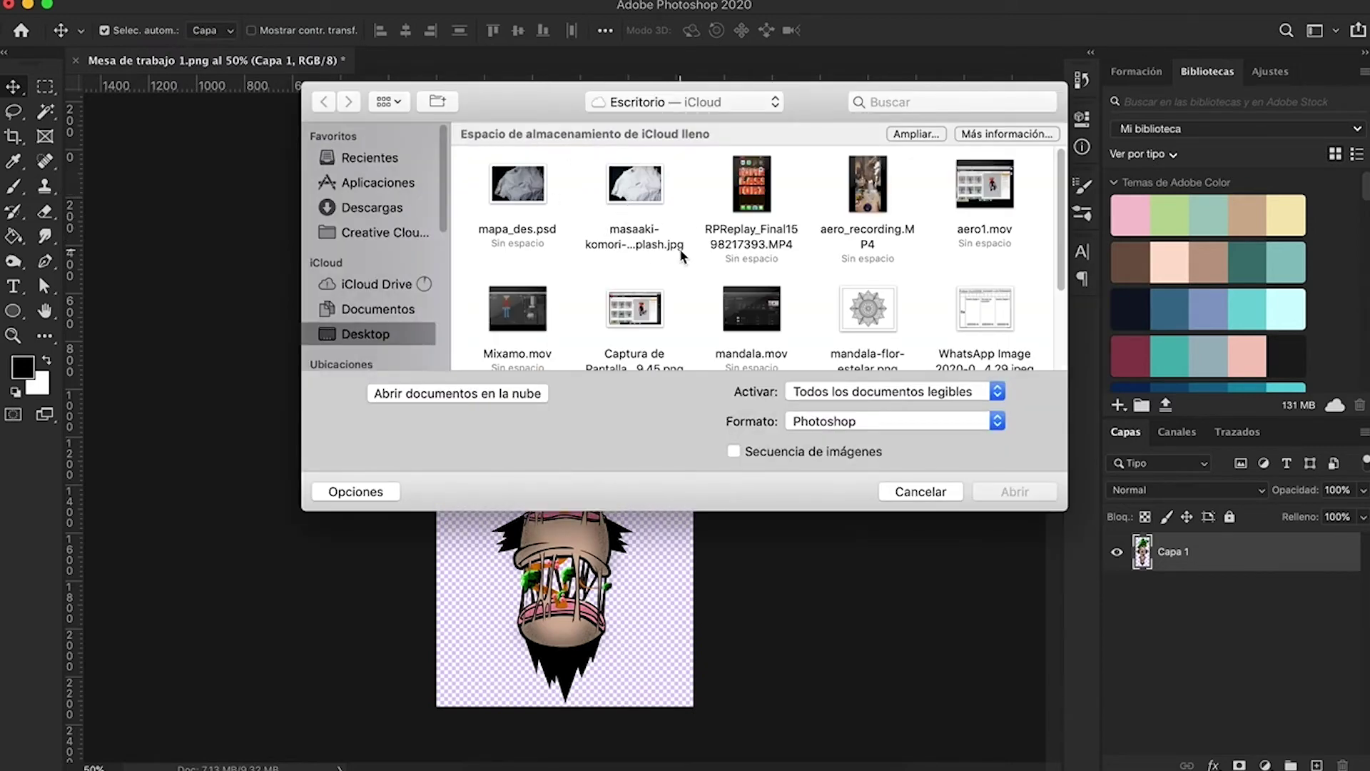
pyautogui.click(621, 178)
pyautogui.click(1035, 493)
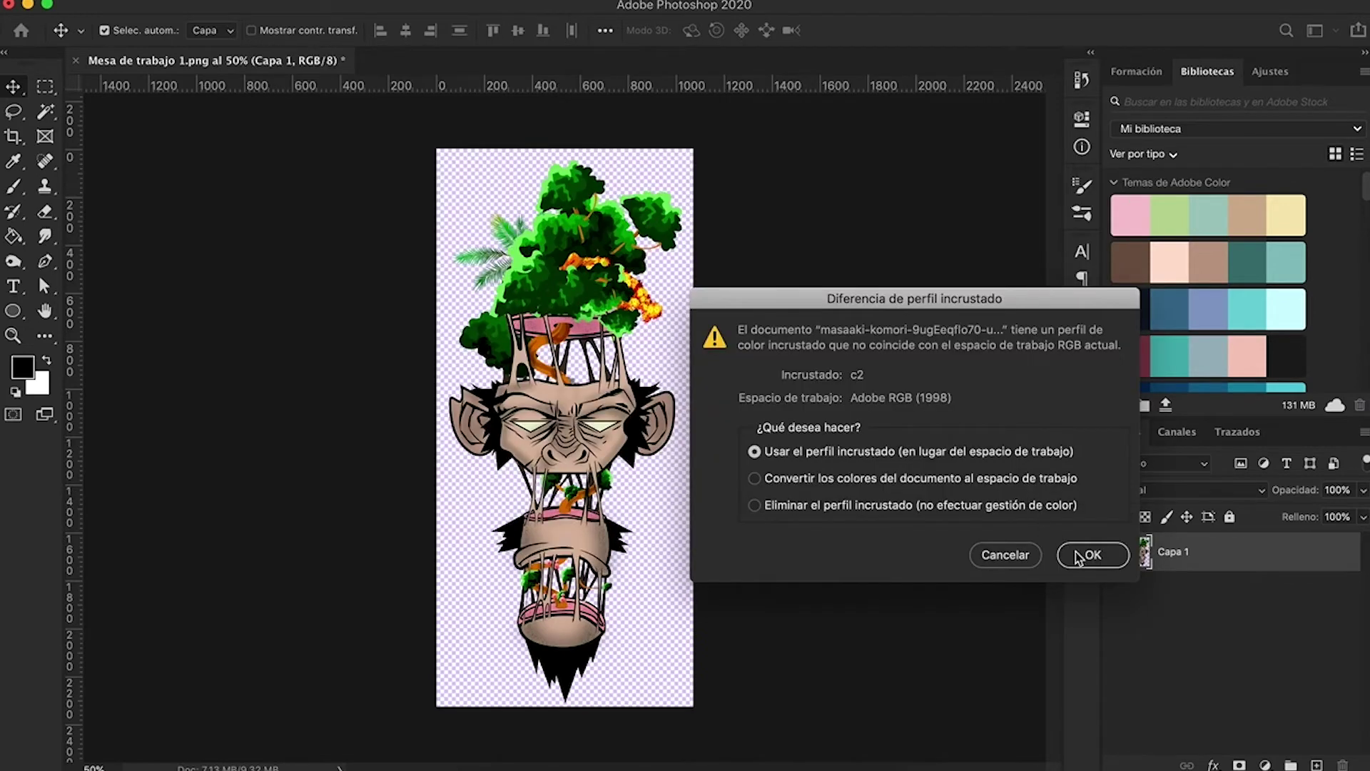
pyautogui.click(1079, 556)
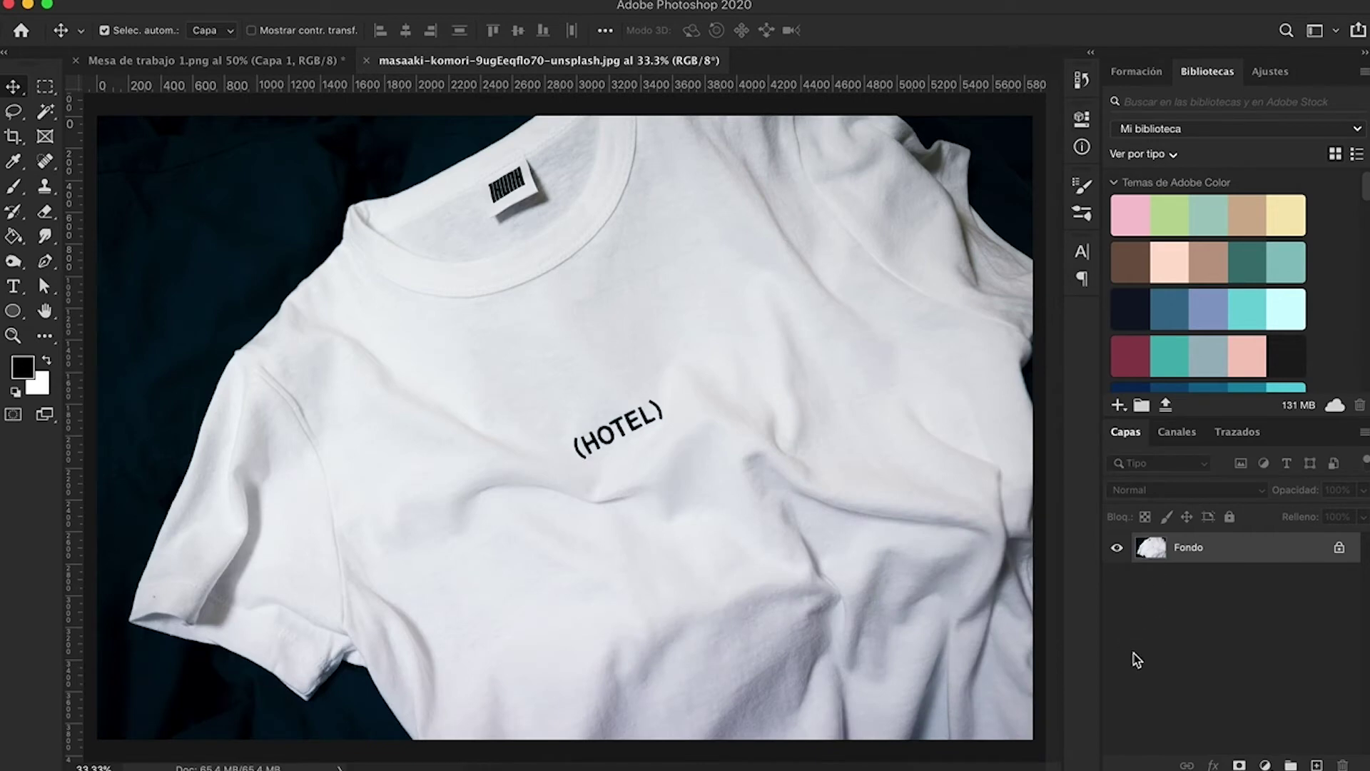
pyautogui.click(1317, 765)
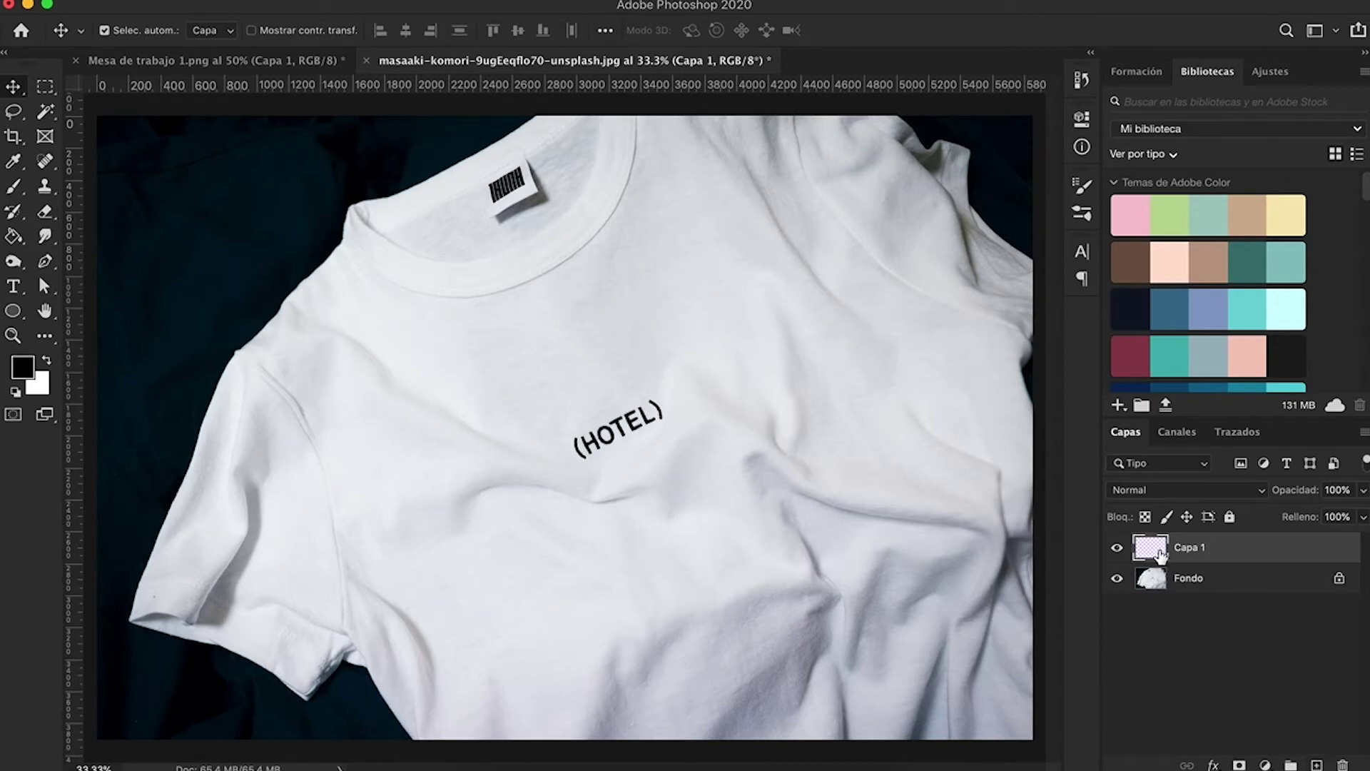
# Delete the empty layer and drag Capa 1 from Mesa de trabajo 1.png onto the T-shirt photo, converting colours
pyautogui.press('BackSpace')
pyautogui.click(242, 63)
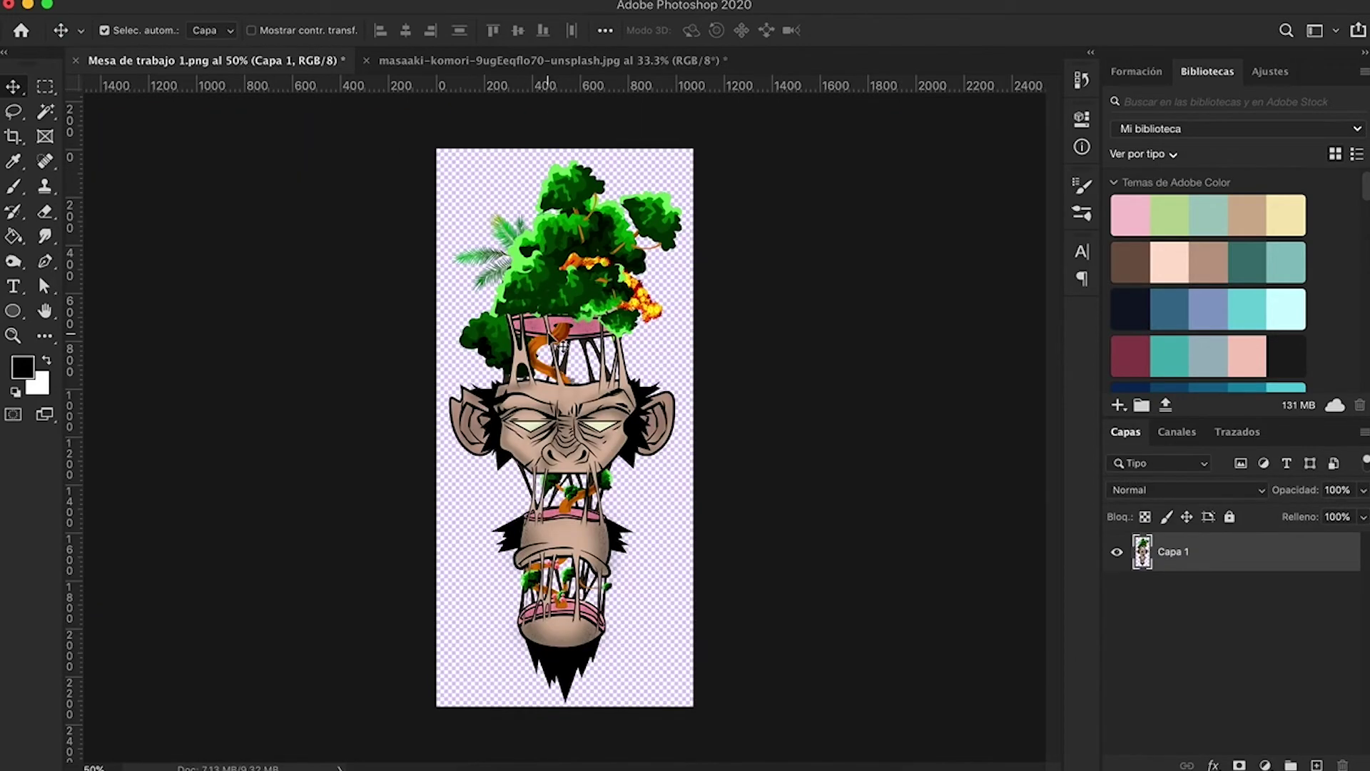
pyautogui.moveTo(590, 435); pyautogui.dragTo(521, 60)
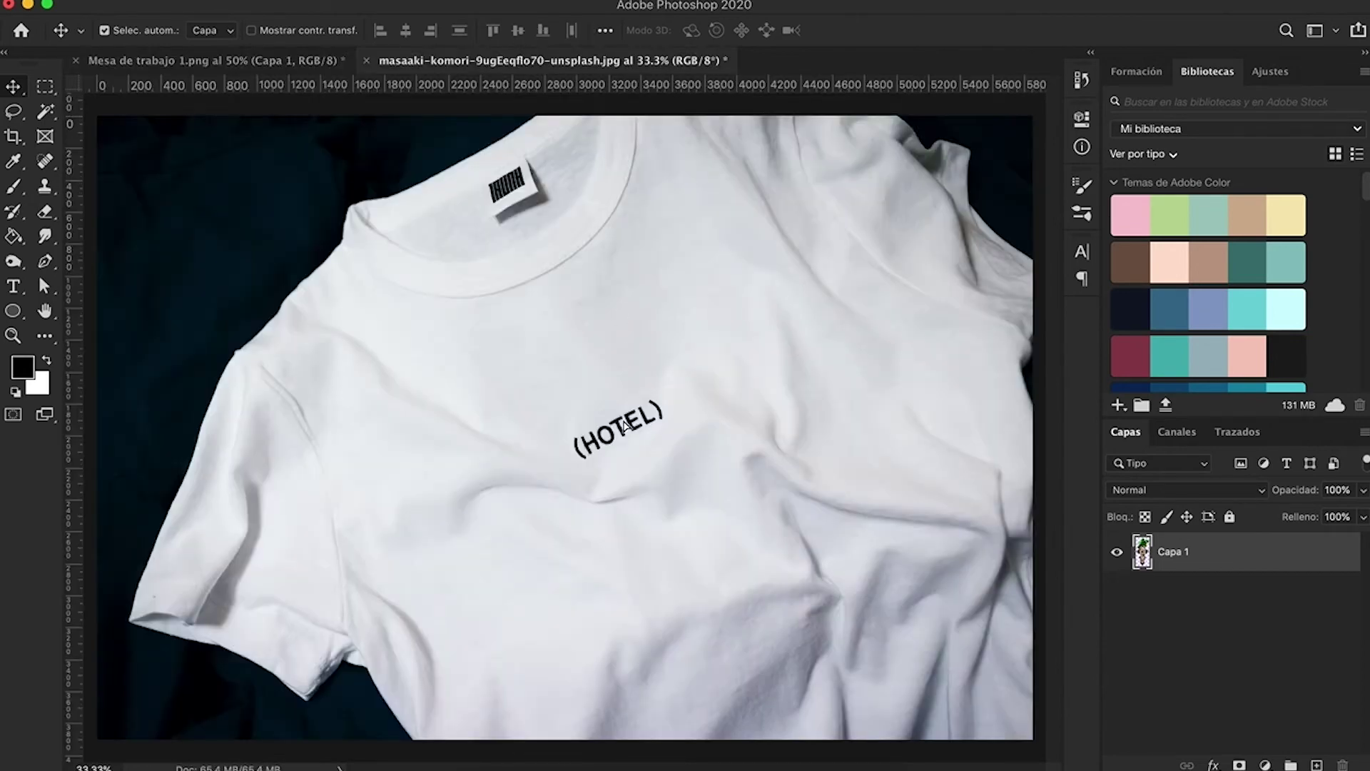
pyautogui.moveTo(624, 427); pyautogui.dragTo(626, 428)
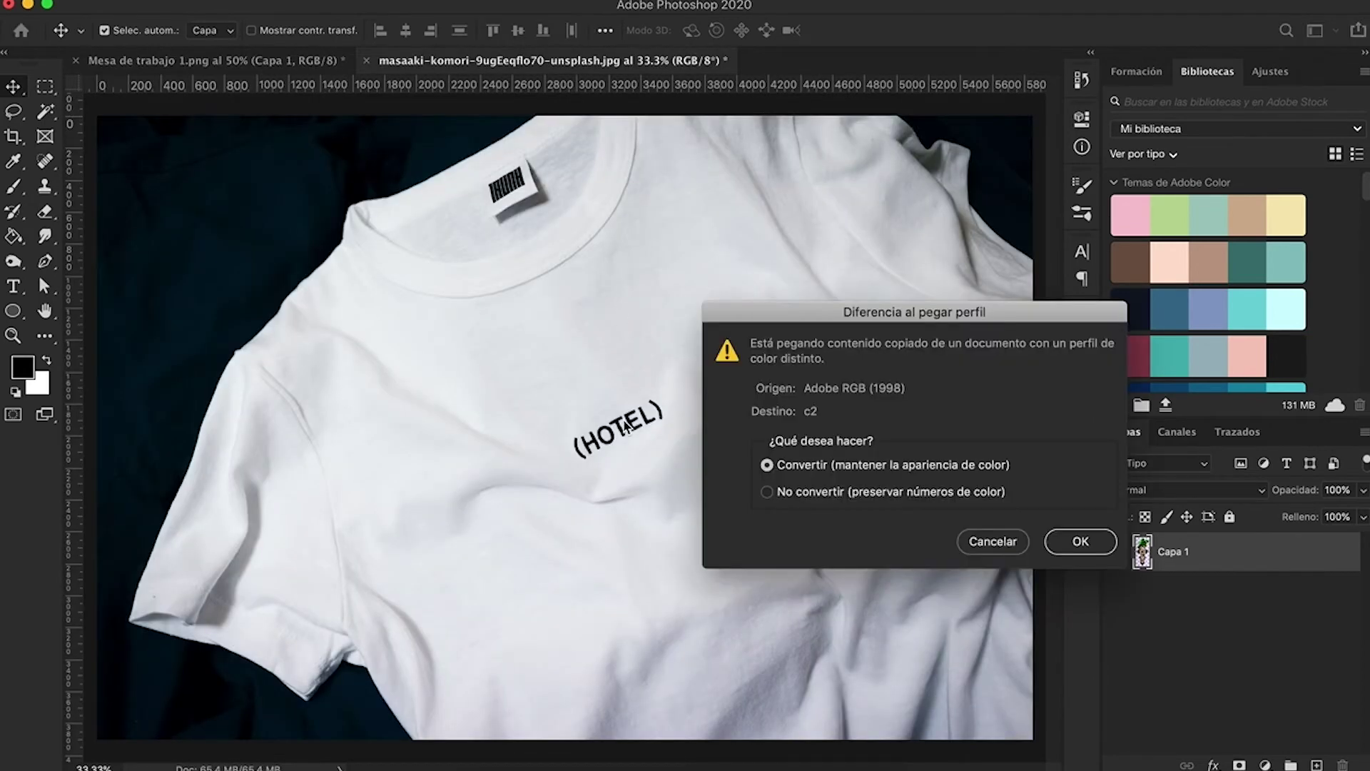
pyautogui.click(1080, 556)
pyautogui.click(1114, 506)
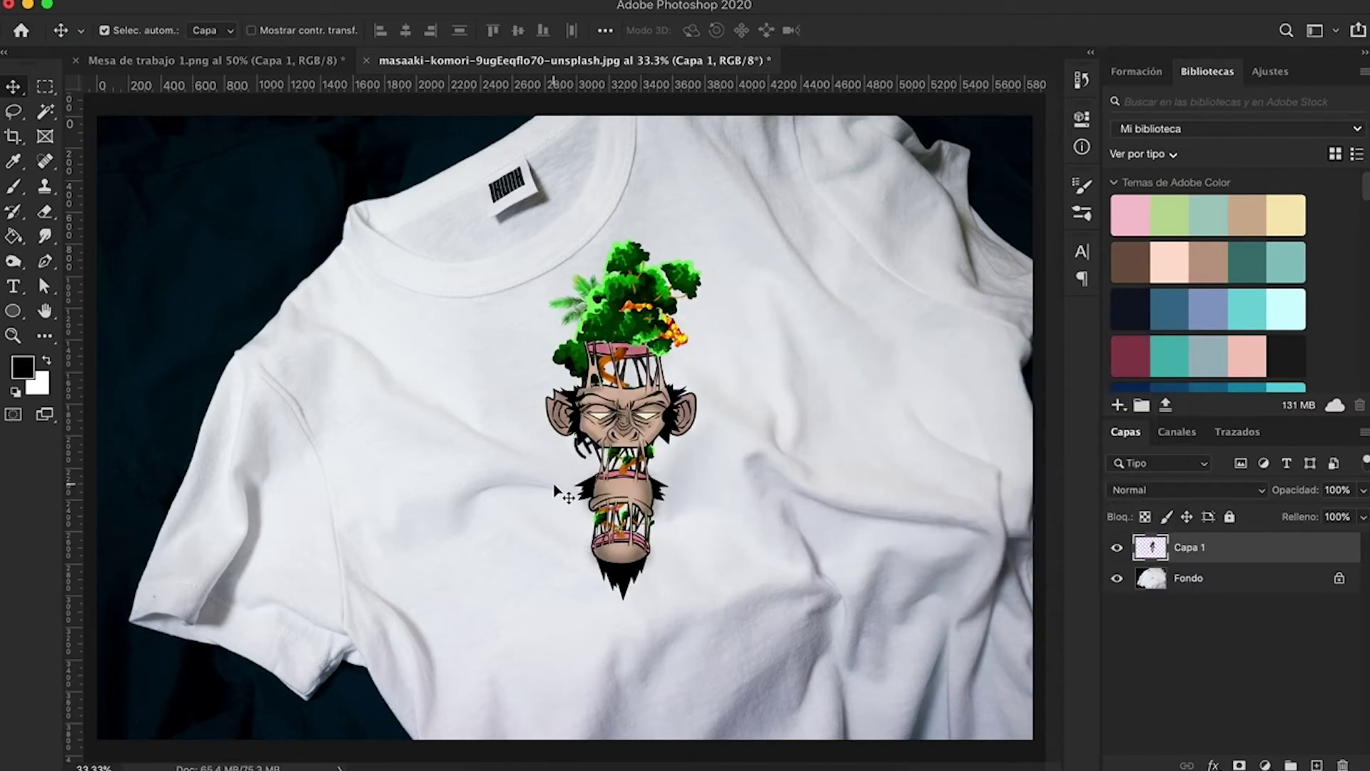
pyautogui.hotkey('ctrl', 't')
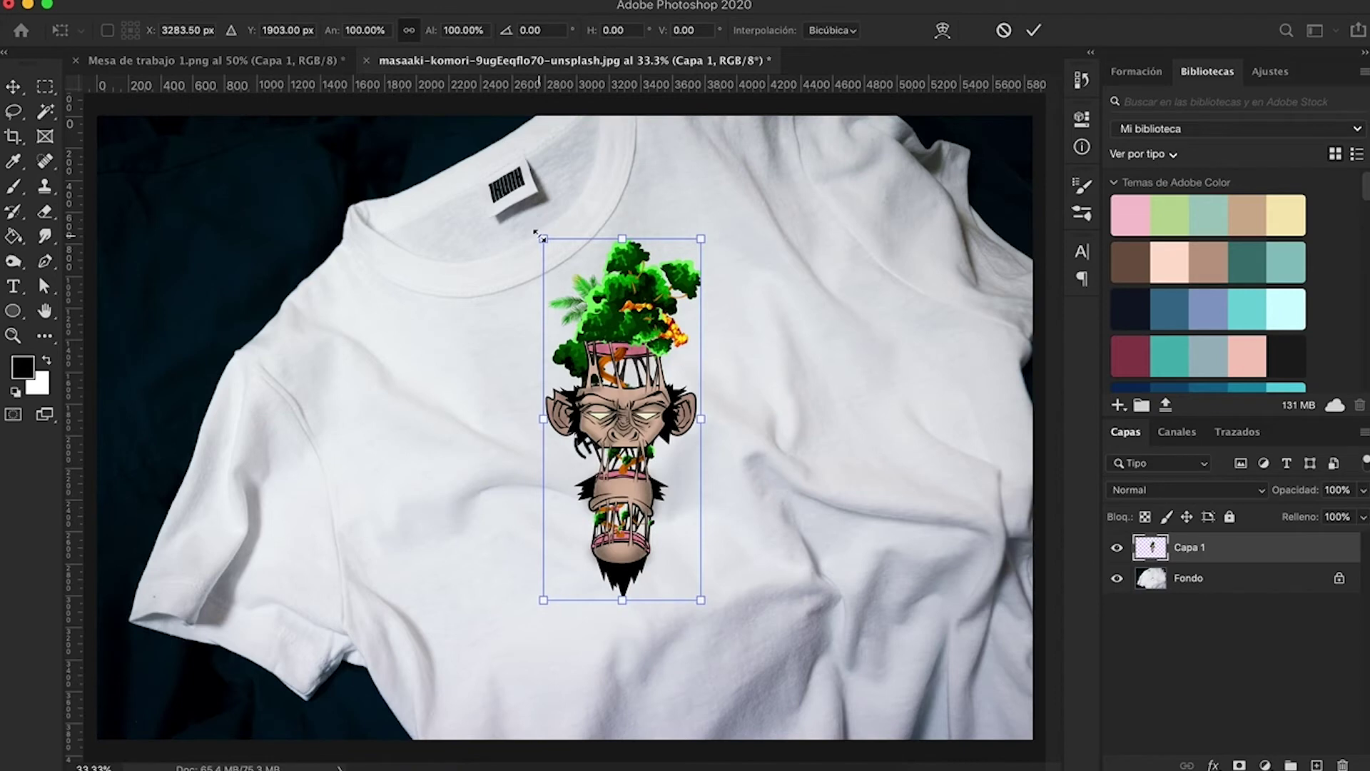
# Rotate the monkey artwork to about -43° and move it down-right below the HOTEL text
pyautogui.moveTo(532, 227)
pyautogui.mouseDown()
pyautogui.moveTo(387, 330)
pyautogui.moveTo(404, 323)
pyautogui.mouseUp()
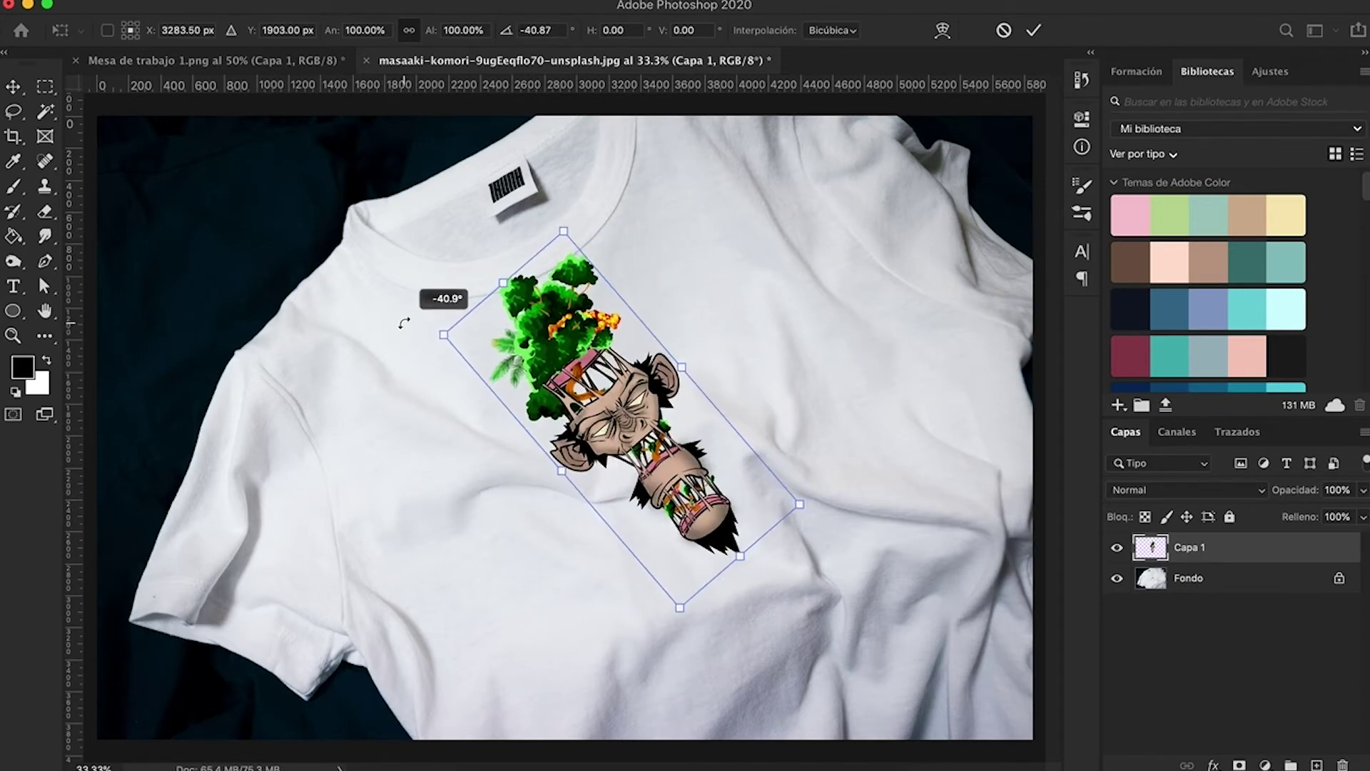
pyautogui.moveTo(404, 323); pyautogui.dragTo(400, 327)
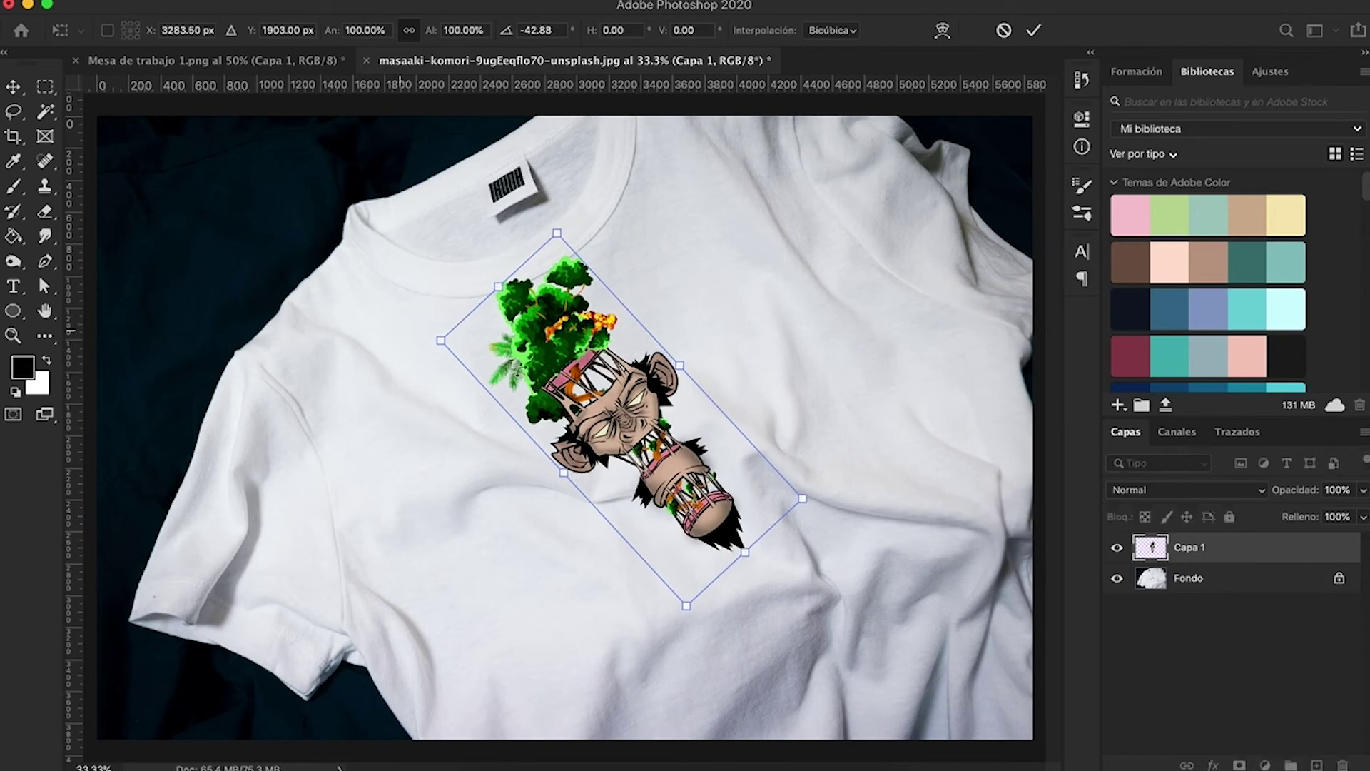
pyautogui.press('Return')
pyautogui.moveTo(660, 408)
pyautogui.mouseDown()
pyautogui.moveTo(784, 499)
pyautogui.moveTo(815, 571)
pyautogui.mouseUp()
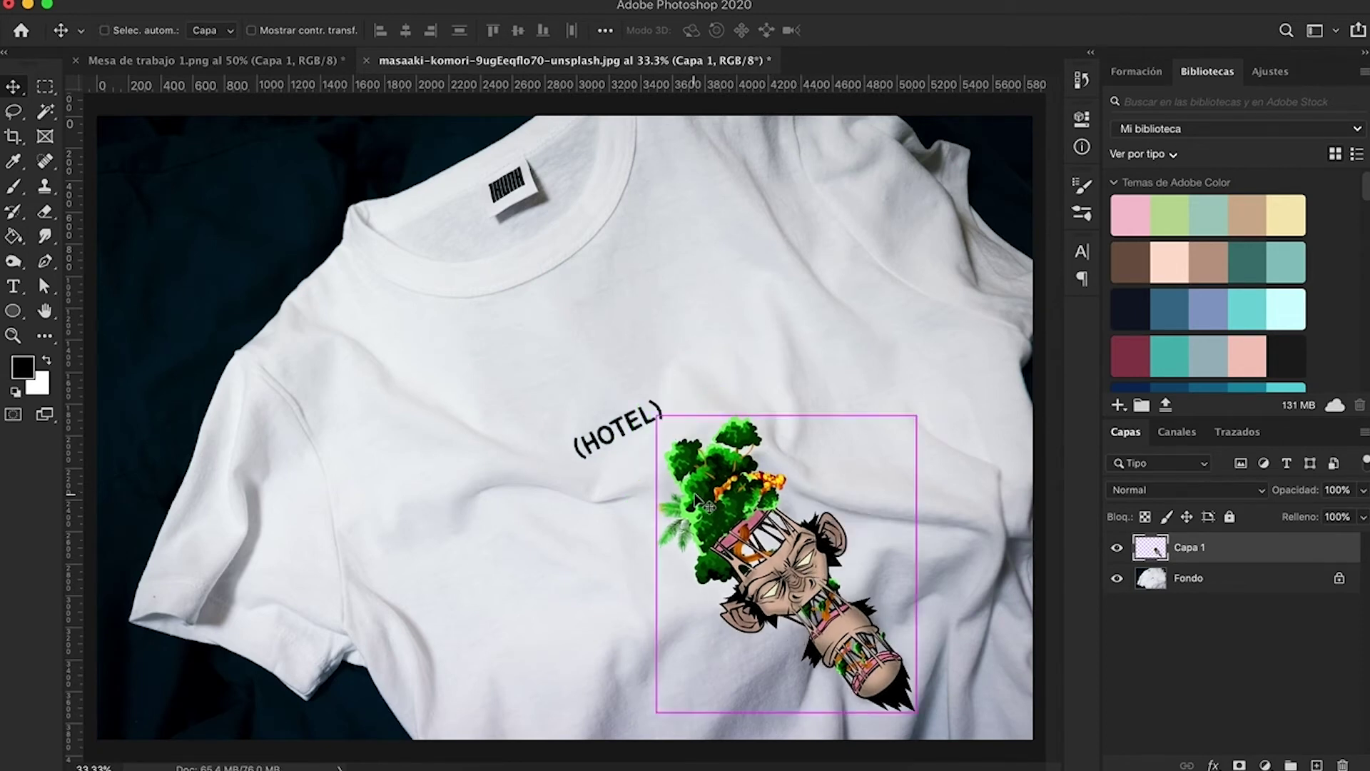
# Scale the monkey artwork to roughly 180–190%, tilt it slightly, and position it from collar toward hem
pyautogui.hotkey('ctrl', 't')
pyautogui.moveTo(657, 414)
pyautogui.mouseDown()
pyautogui.moveTo(447, 319)
pyautogui.moveTo(457, 306)
pyautogui.mouseUp()
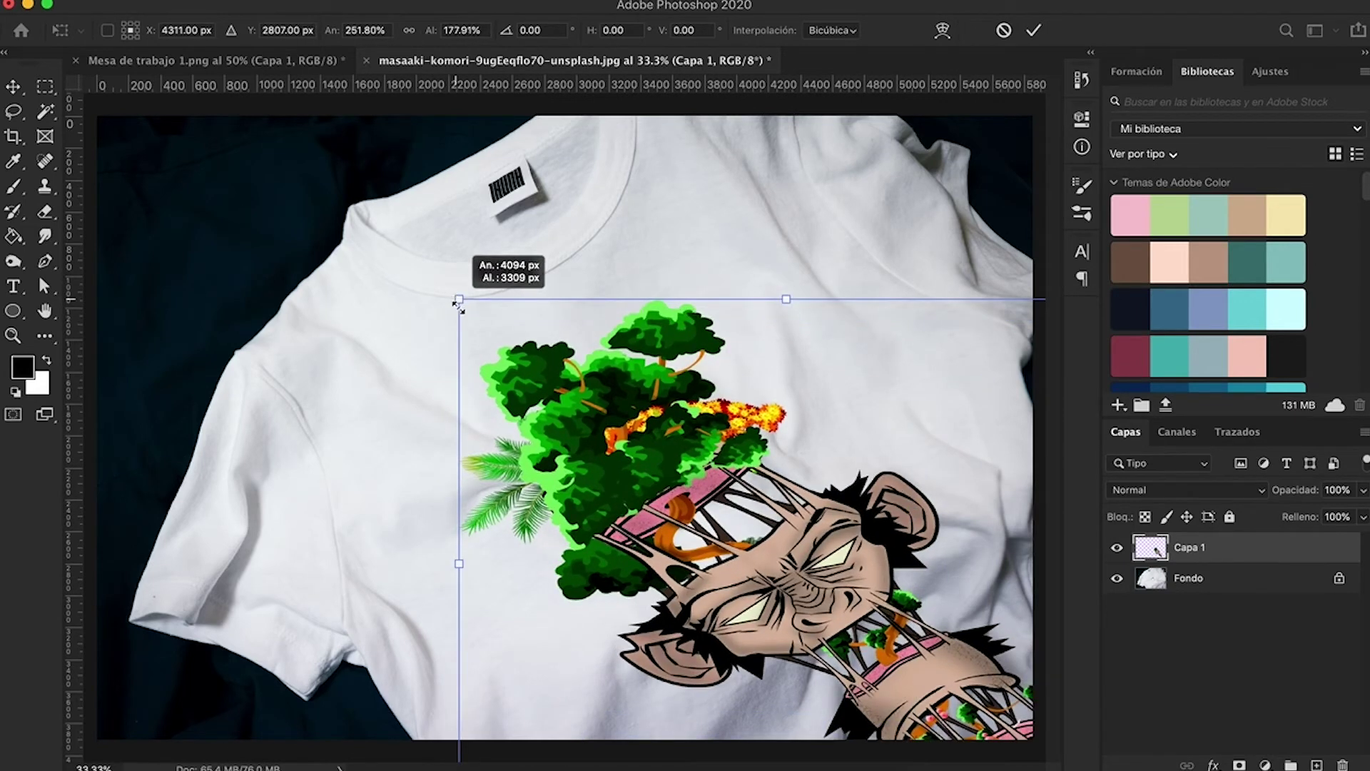
pyautogui.moveTo(457, 306)
pyautogui.mouseDown()
pyautogui.moveTo(529, 351)
pyautogui.moveTo(489, 316)
pyautogui.mouseUp()
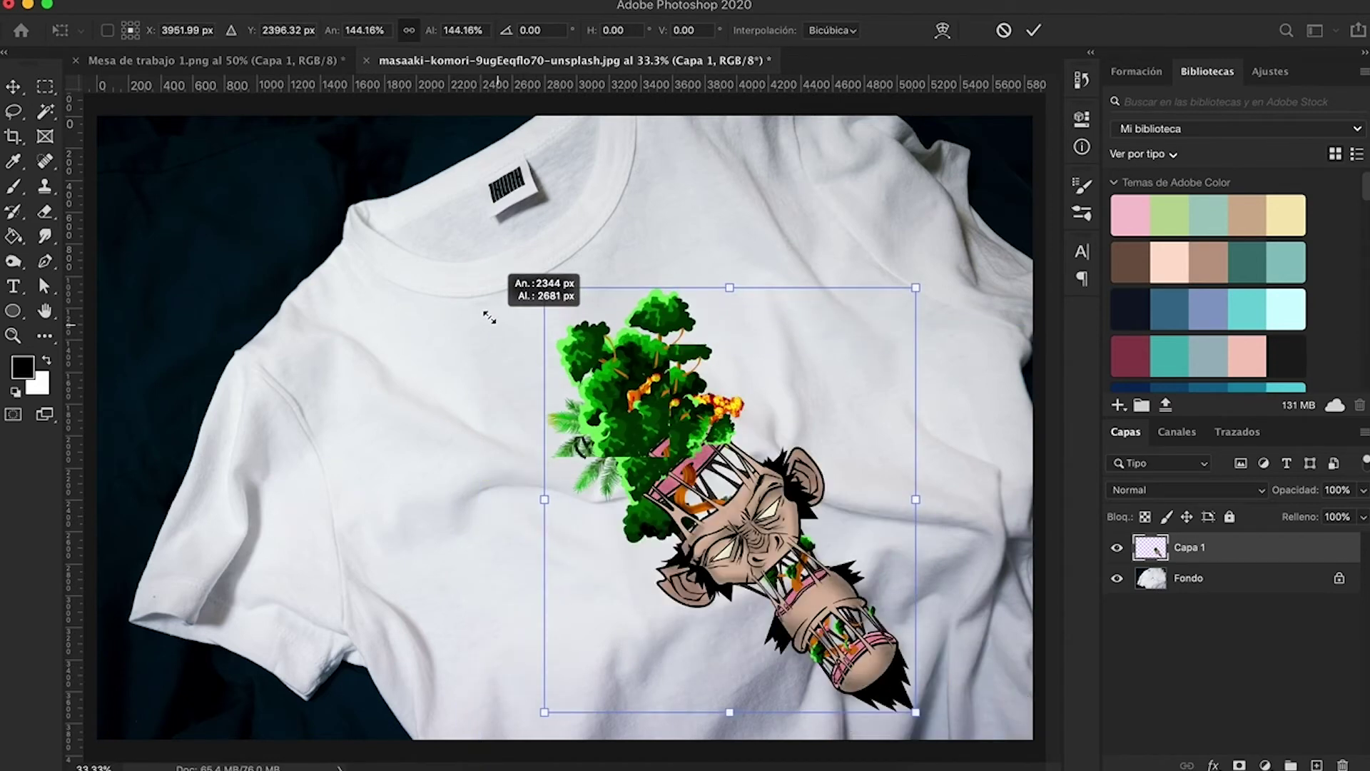
pyautogui.moveTo(489, 316); pyautogui.dragTo(479, 306)
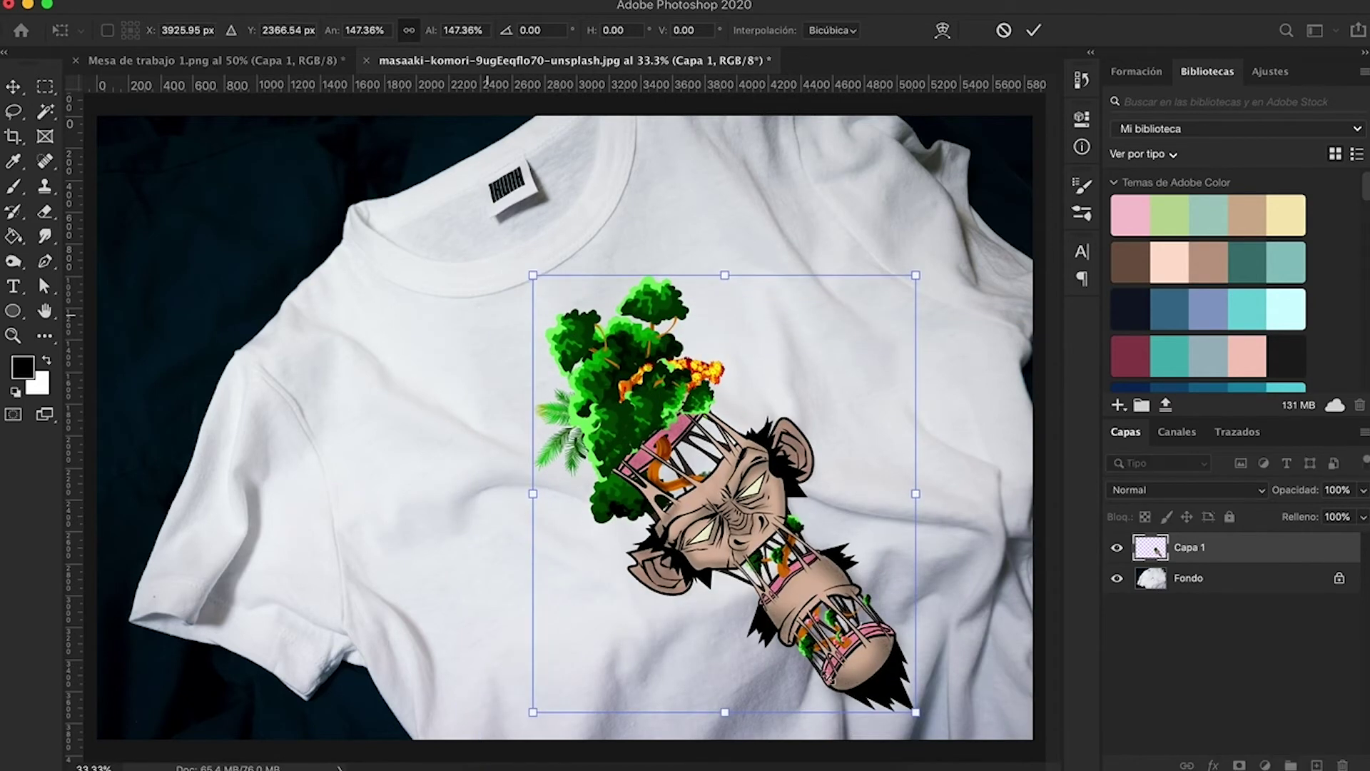
pyautogui.moveTo(917, 721); pyautogui.dragTo(953, 766)
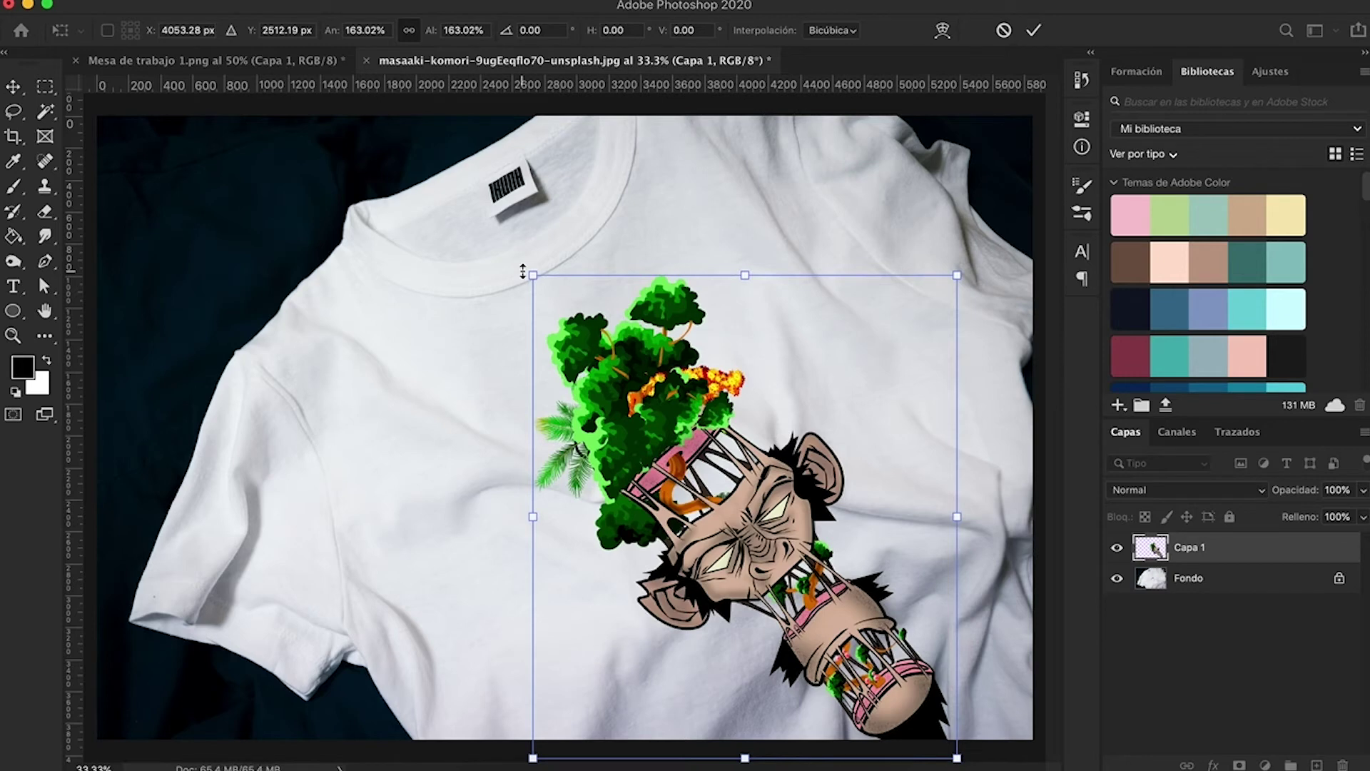
pyautogui.moveTo(517, 266); pyautogui.dragTo(516, 266)
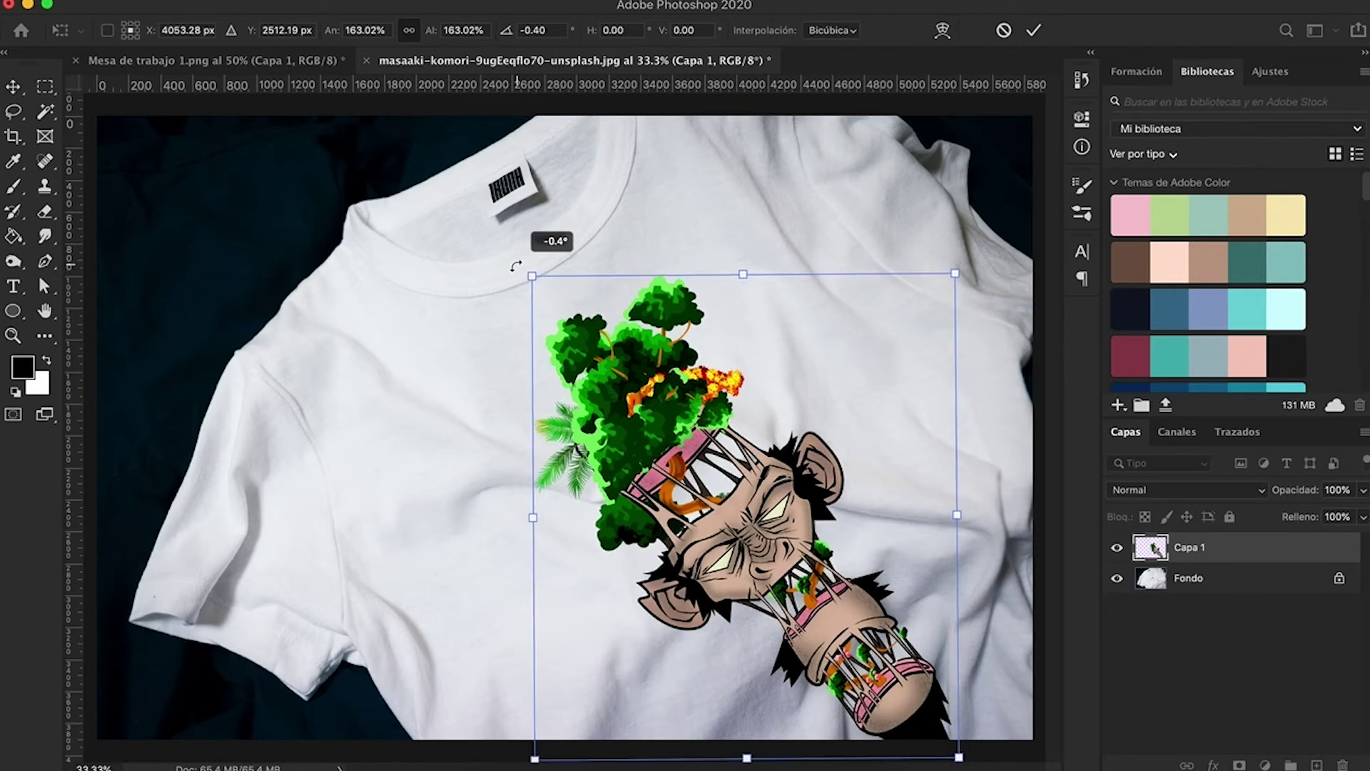
pyautogui.moveTo(756, 524); pyautogui.dragTo(753, 494)
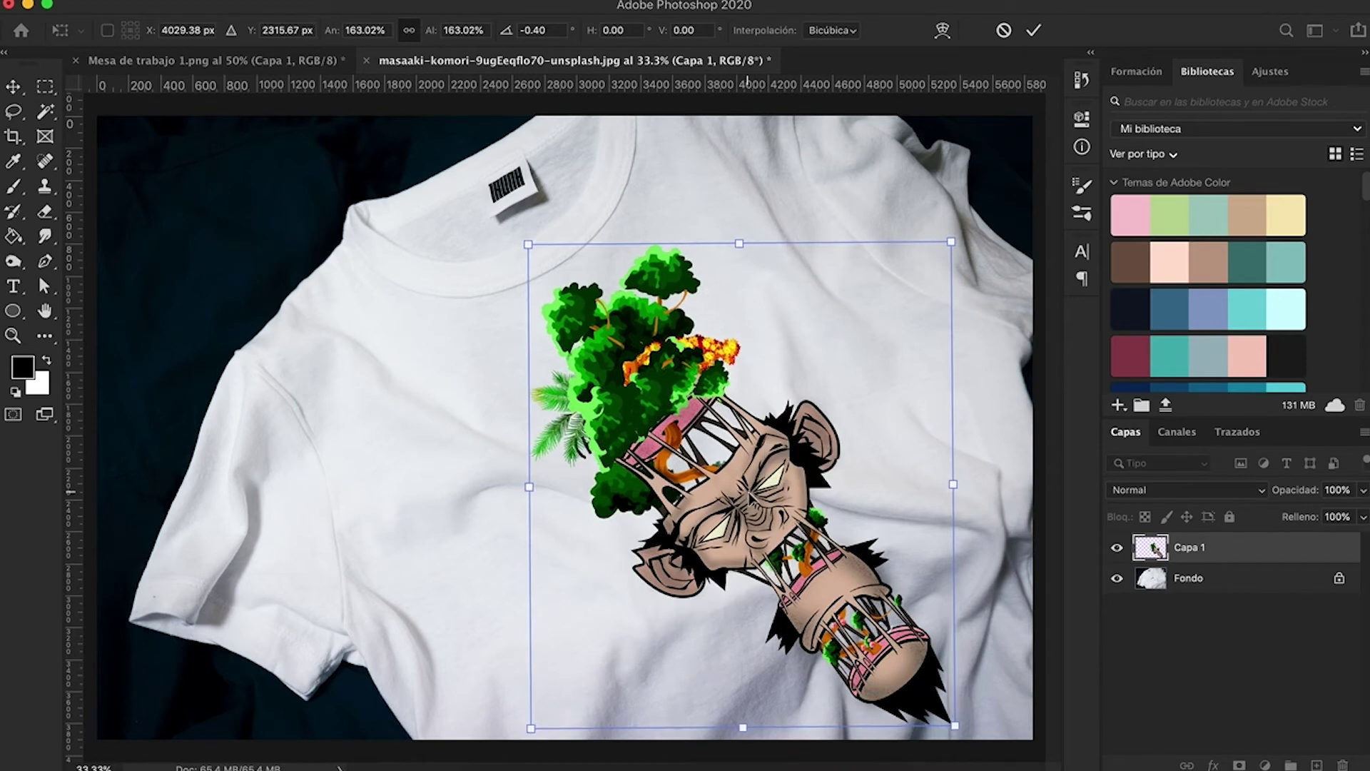
pyautogui.moveTo(534, 725); pyautogui.dragTo(501, 749)
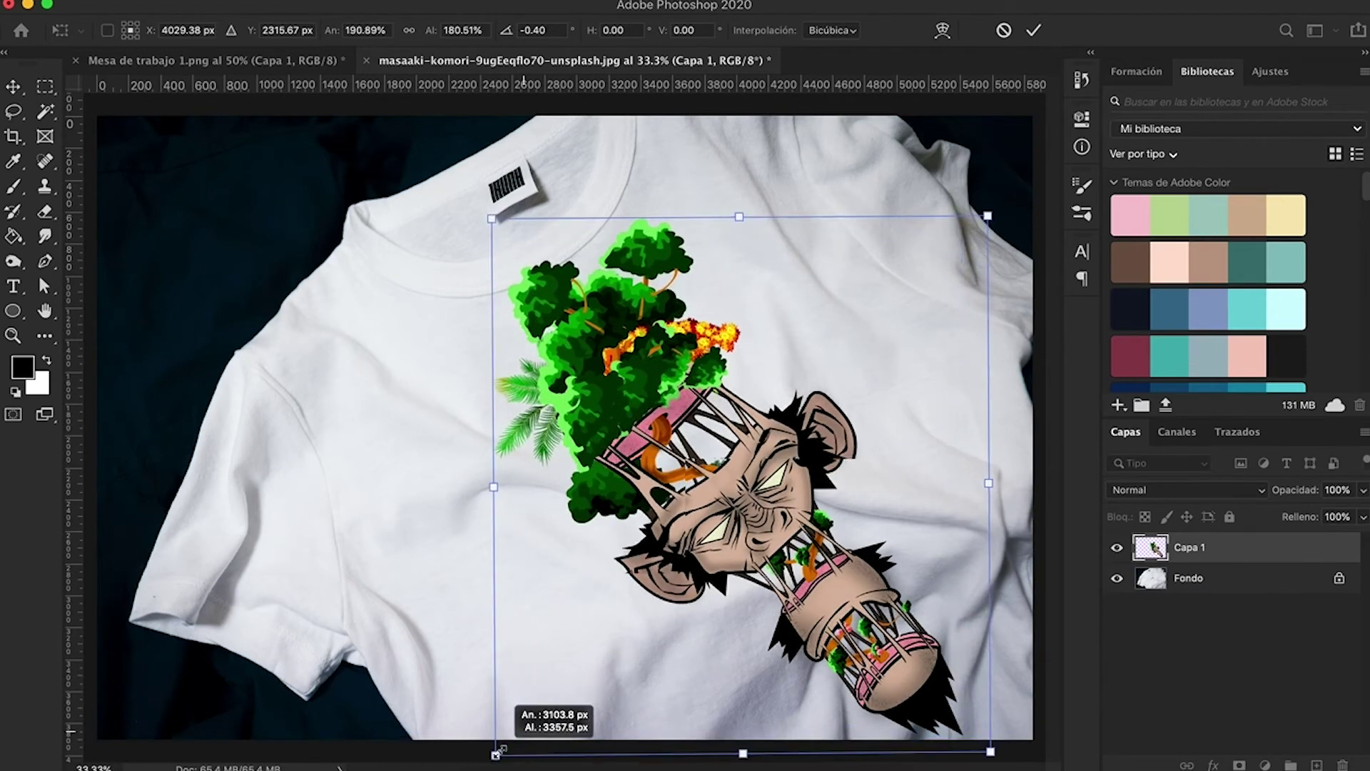
# Skew the monkey artwork so its top edge leans left, and commit the transform
pyautogui.rightClick(545, 505)
pyautogui.click(566, 493)
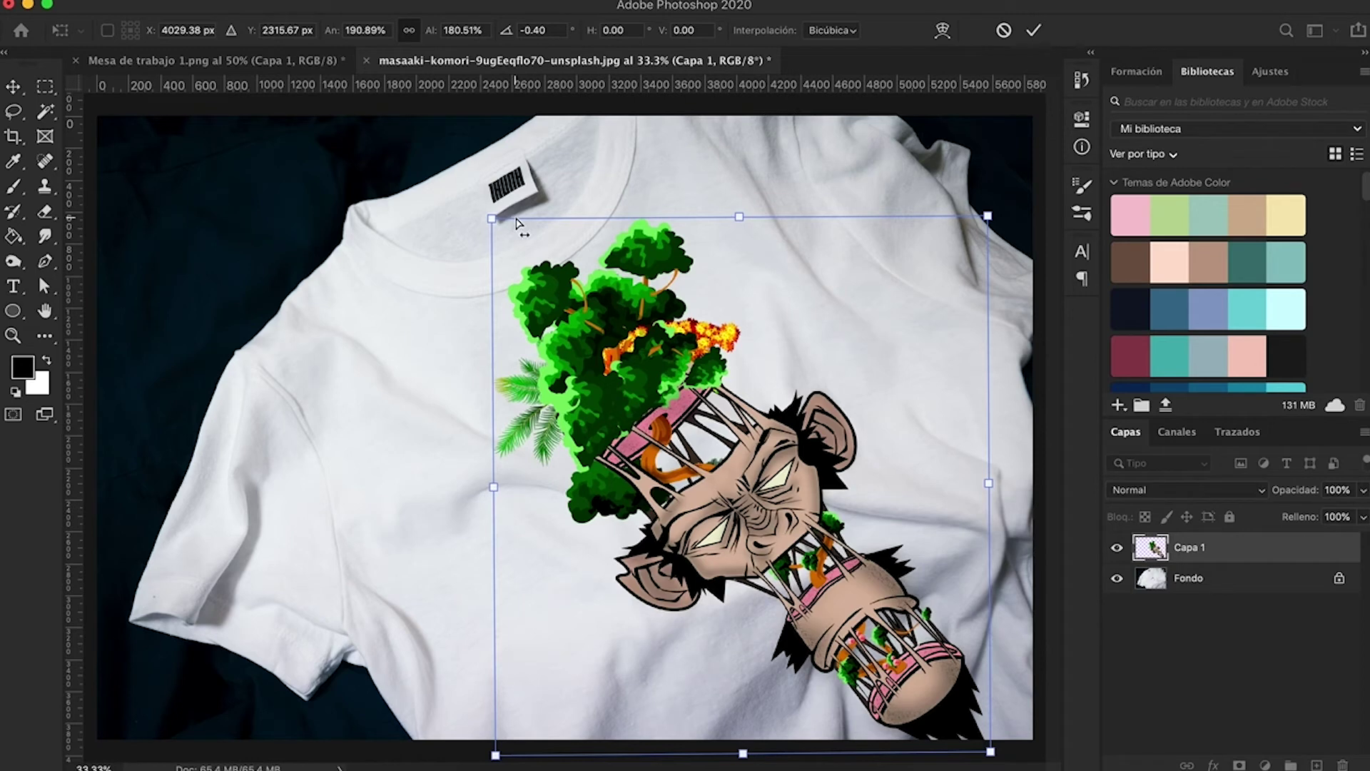
pyautogui.moveTo(517, 223); pyautogui.dragTo(494, 218)
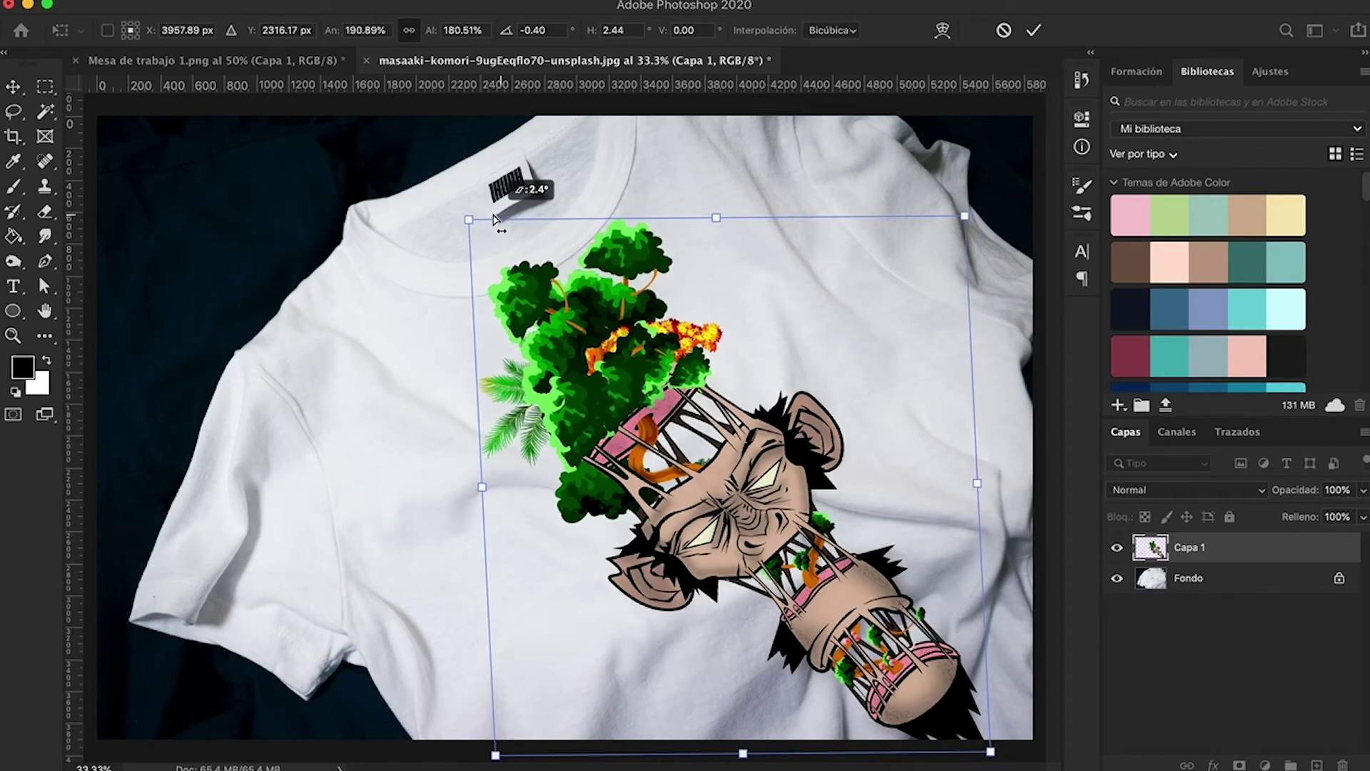
pyautogui.moveTo(494, 218)
pyautogui.mouseDown()
pyautogui.moveTo(439, 215)
pyautogui.moveTo(484, 235)
pyautogui.moveTo(412, 235)
pyautogui.mouseUp()
pyautogui.press('Return')
# Shift the monkey artwork down and slightly right on the shirt's chest
pyautogui.moveTo(581, 343); pyautogui.dragTo(621, 376)
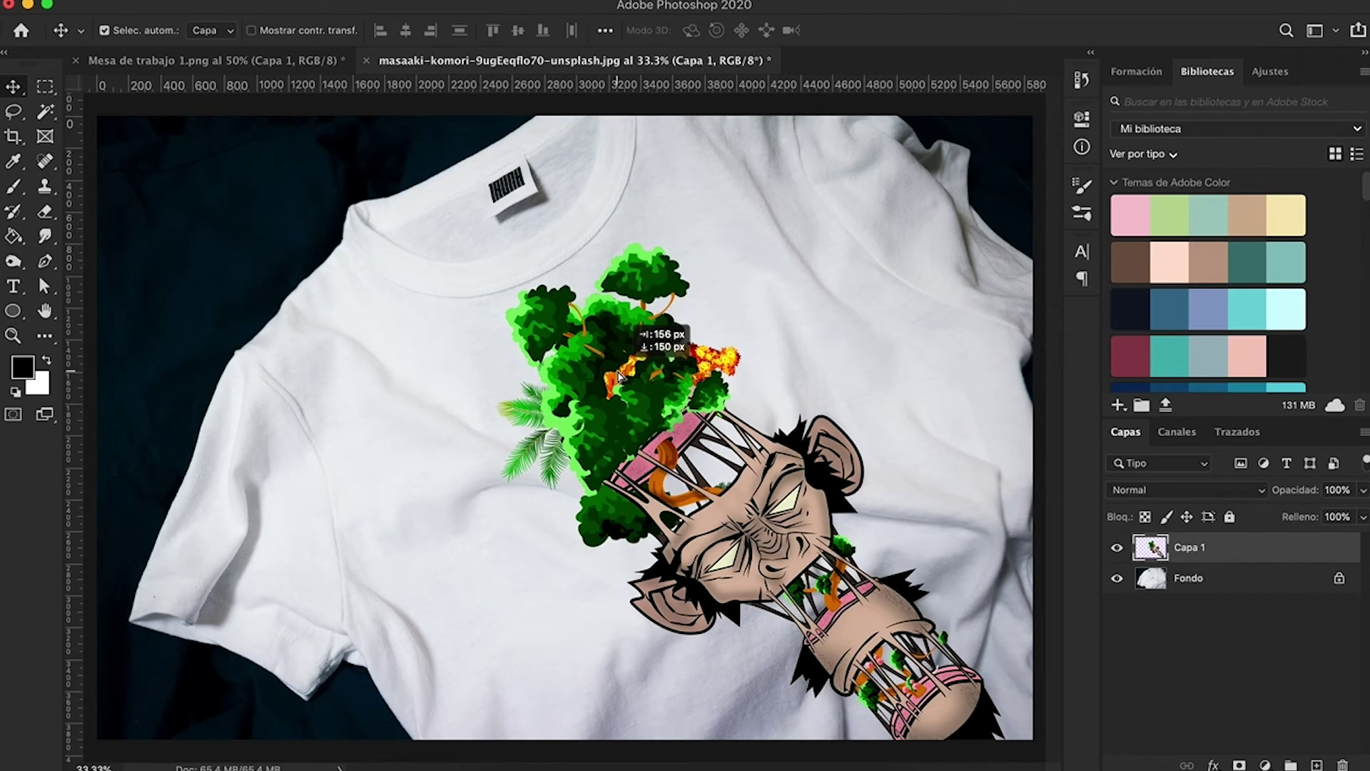
pyautogui.moveTo(620, 376); pyautogui.dragTo(632, 368)
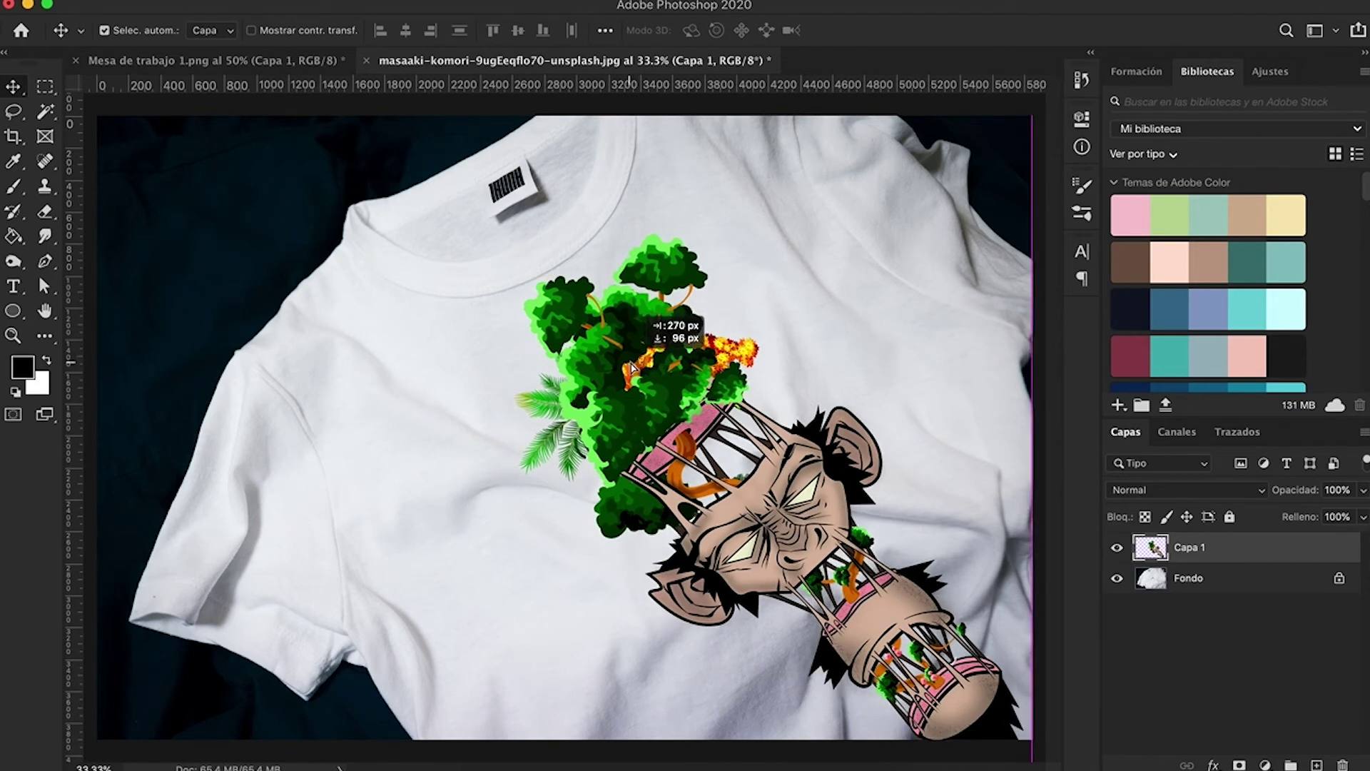
pyautogui.moveTo(632, 368); pyautogui.dragTo(626, 370)
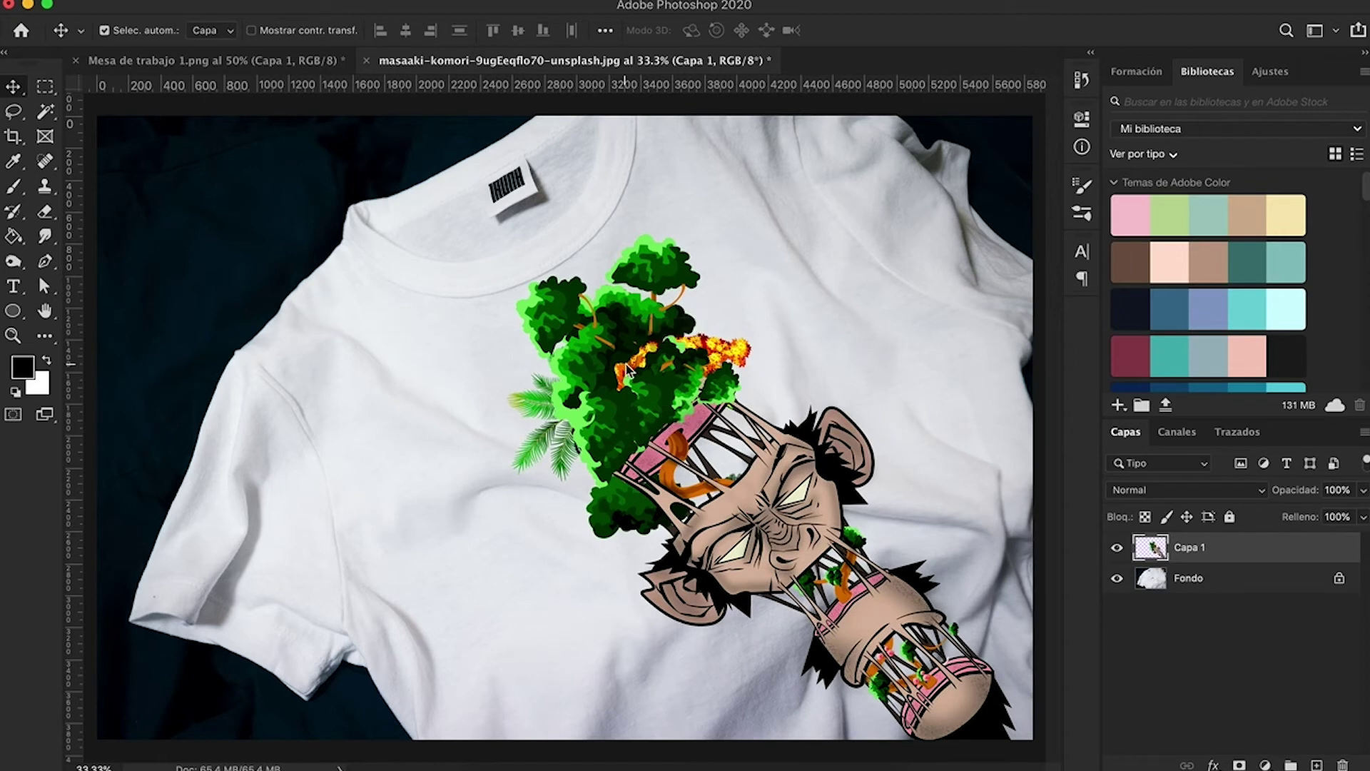
# Distort the artwork: lower its top-left corner and right side, nudge it up, and commit
pyautogui.hotkey('ctrl', 't')
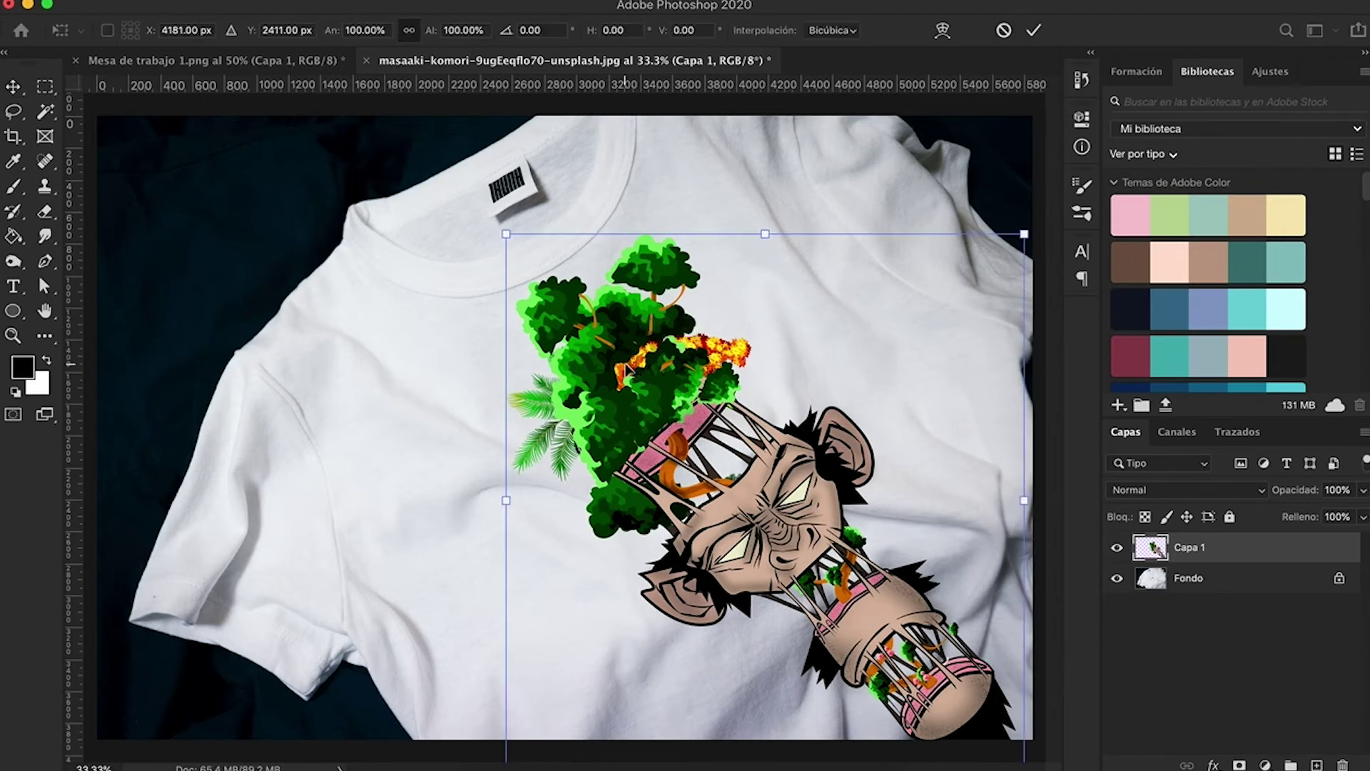
pyautogui.rightClick(626, 371)
pyautogui.click(664, 448)
pyautogui.moveTo(504, 257); pyautogui.dragTo(504, 268)
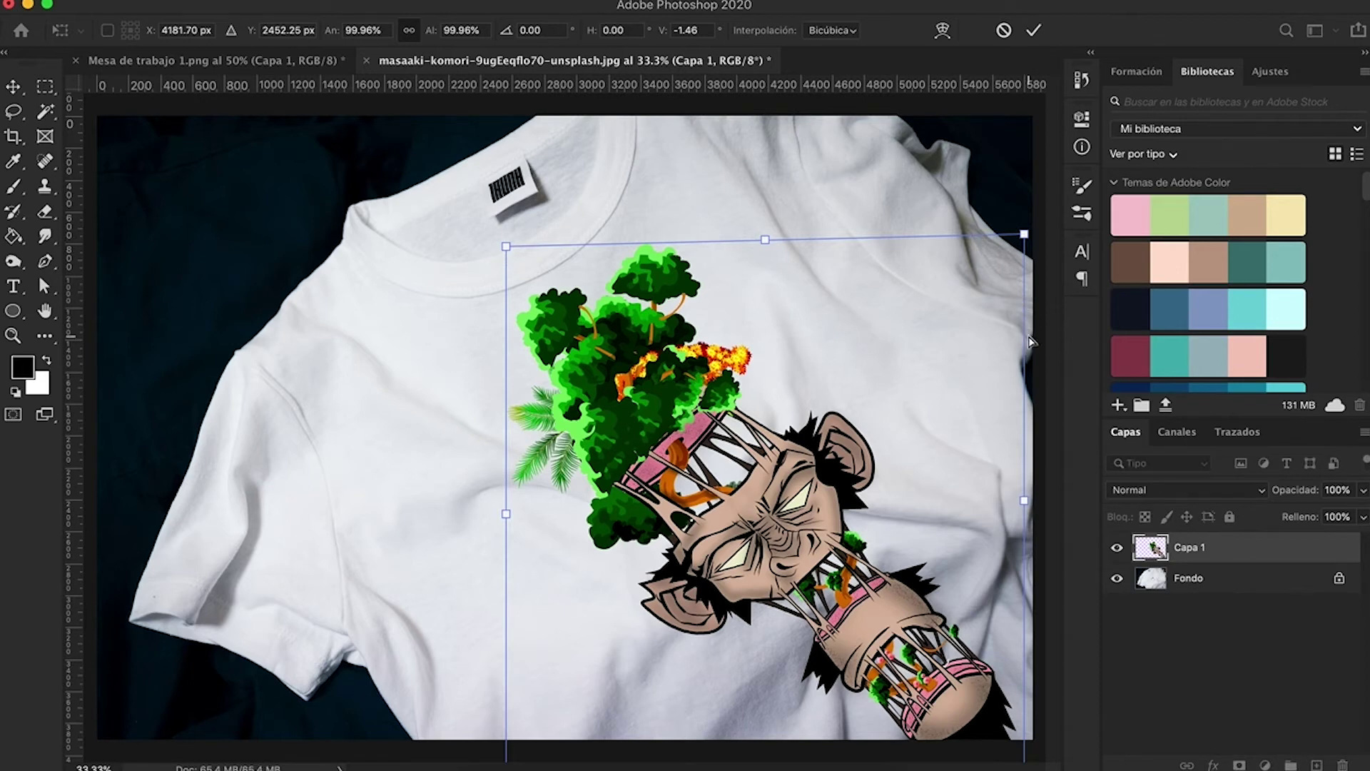
pyautogui.moveTo(1029, 341); pyautogui.dragTo(1028, 355)
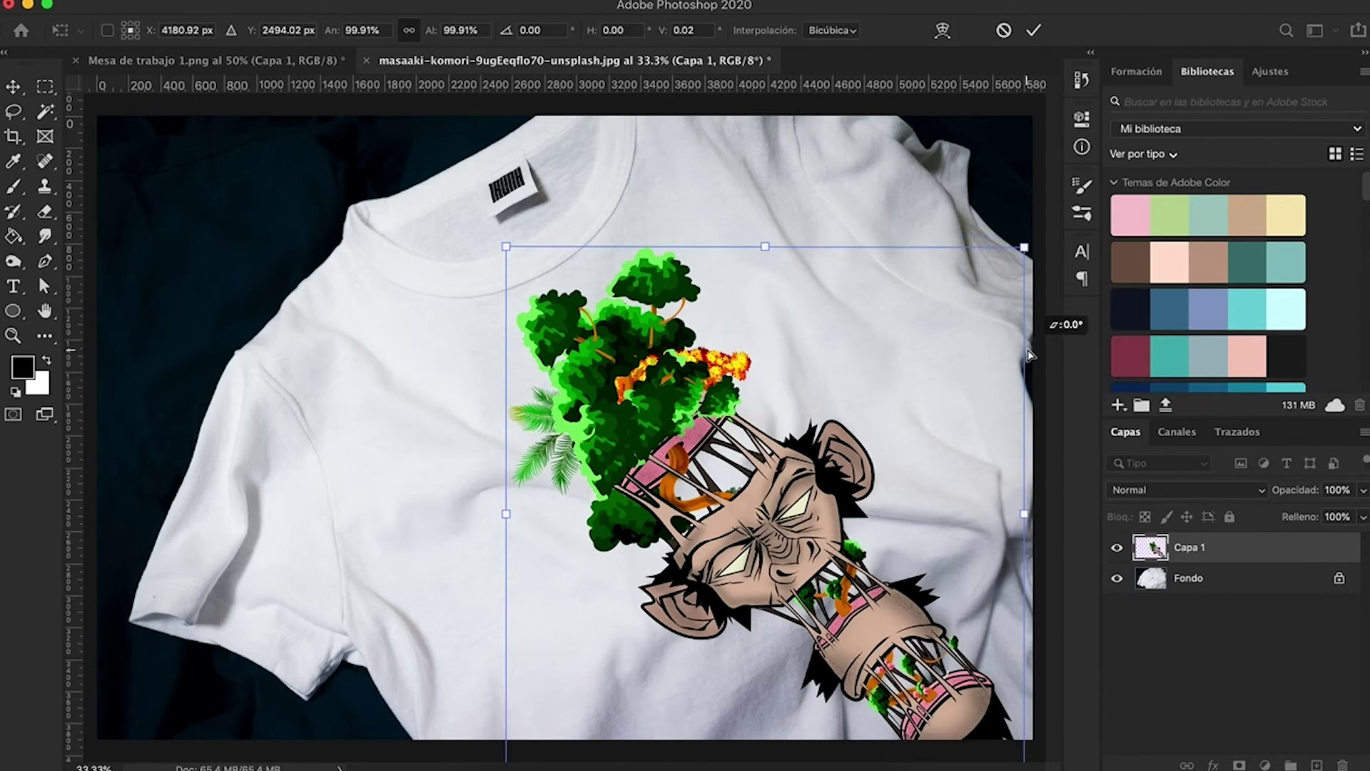
pyautogui.moveTo(1029, 355); pyautogui.dragTo(1028, 371)
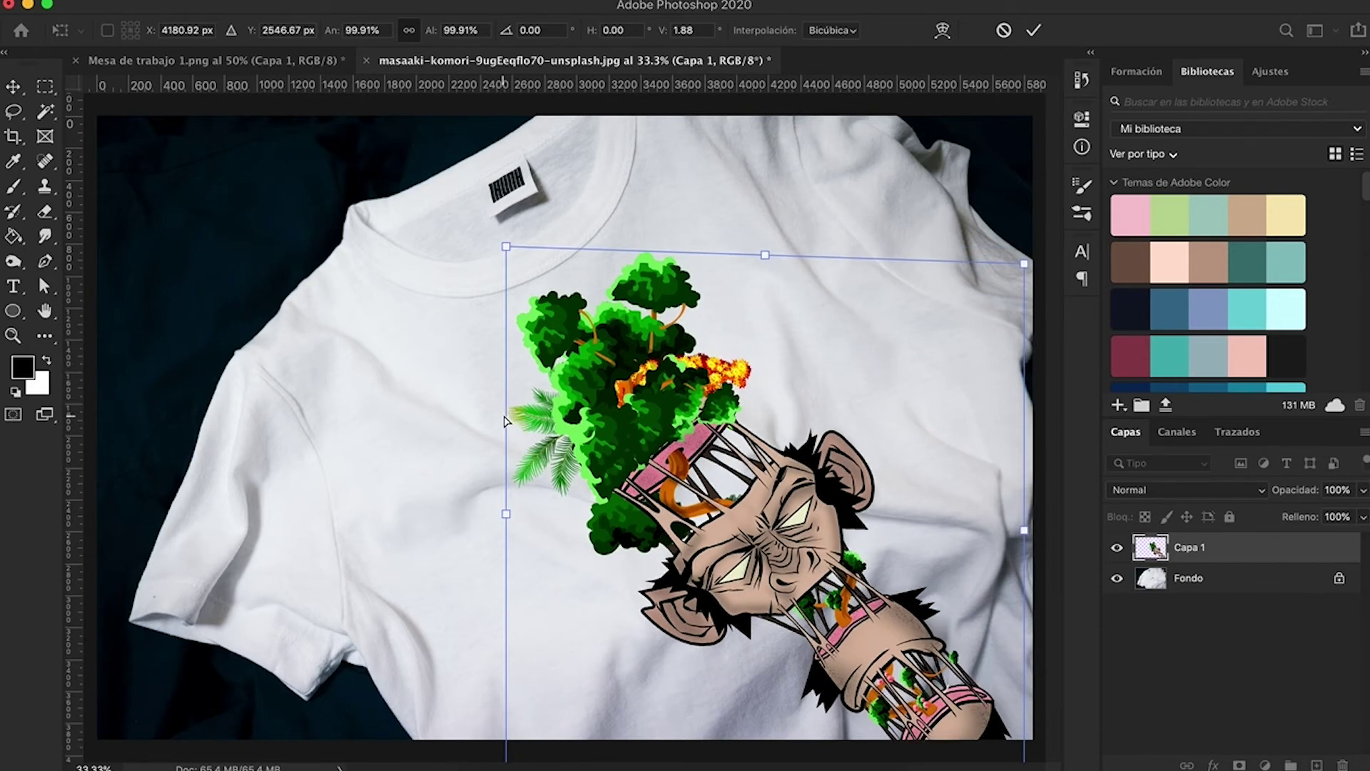
pyautogui.moveTo(509, 401)
pyautogui.mouseDown()
pyautogui.moveTo(509, 386)
pyautogui.moveTo(511, 398)
pyautogui.mouseUp()
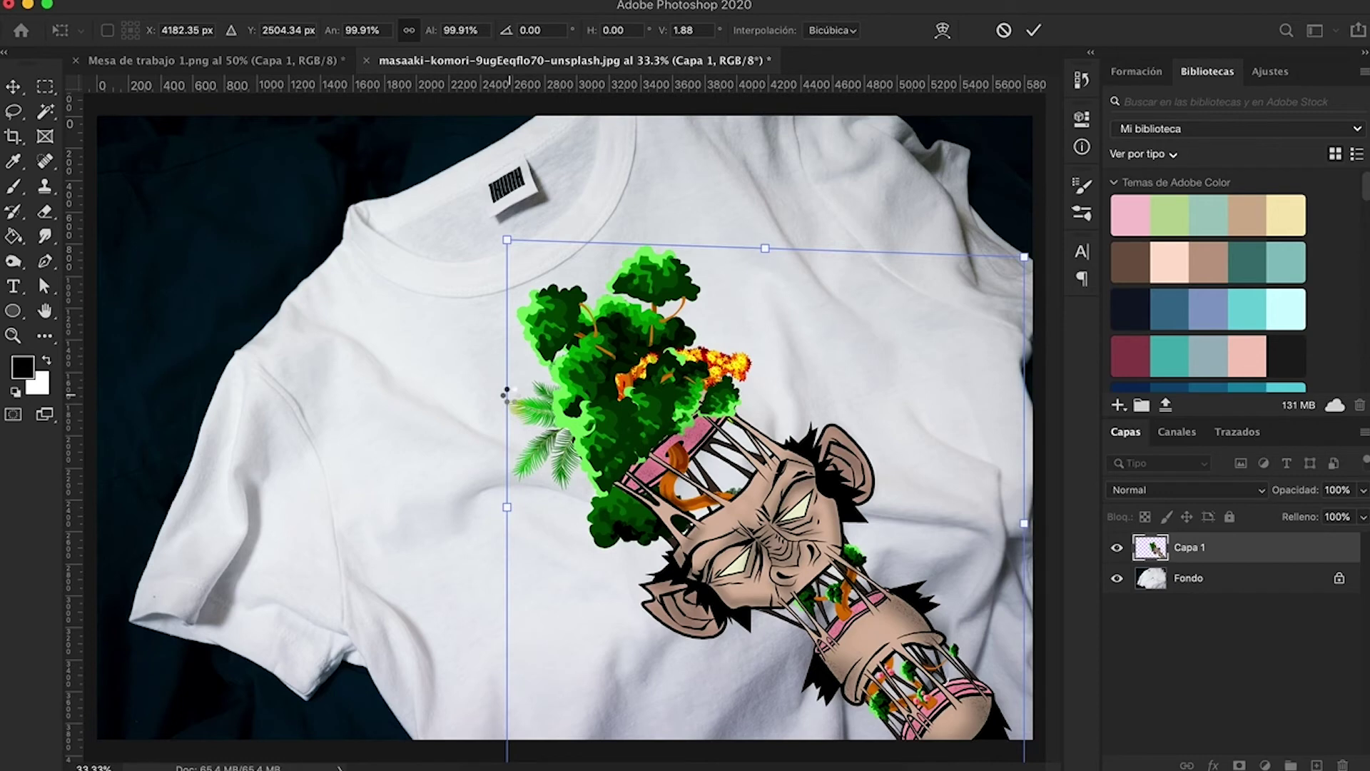
pyautogui.press('Return')
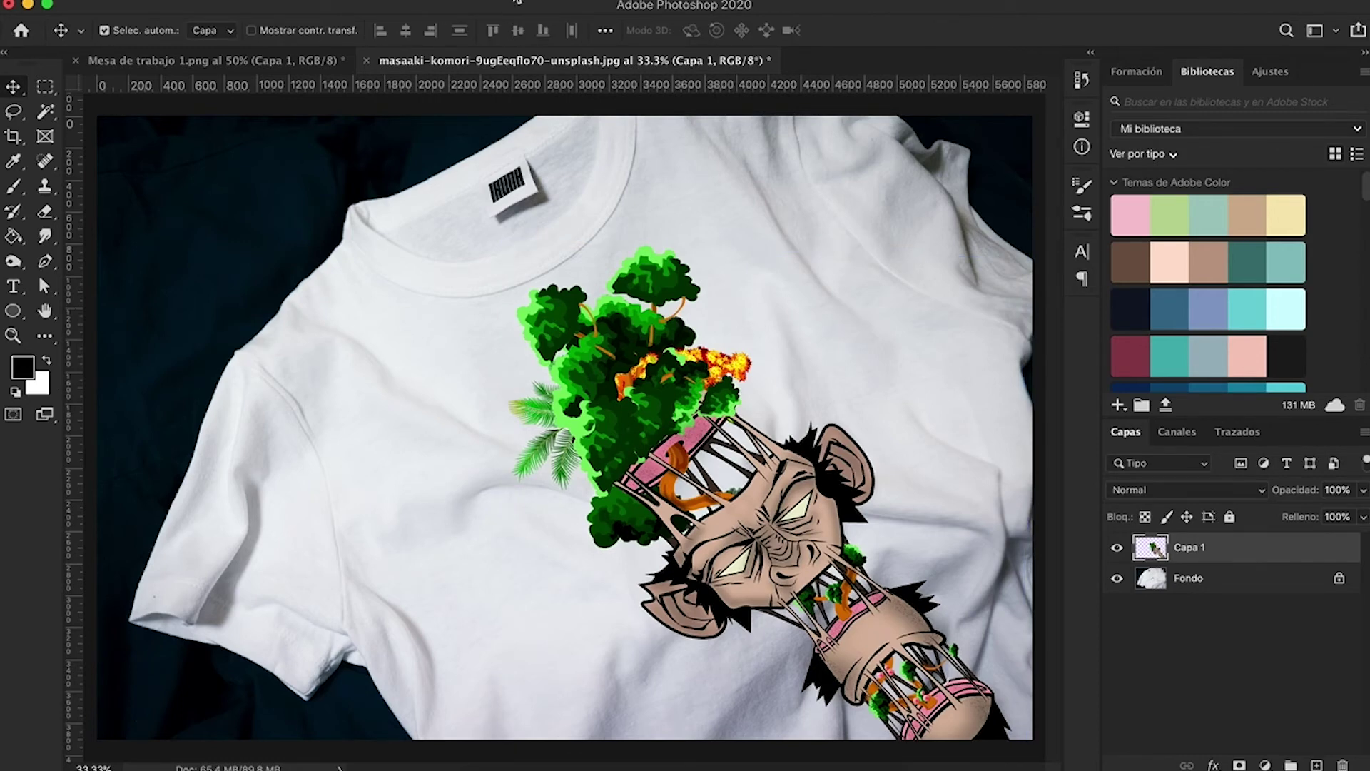
pyautogui.click(524, 1)
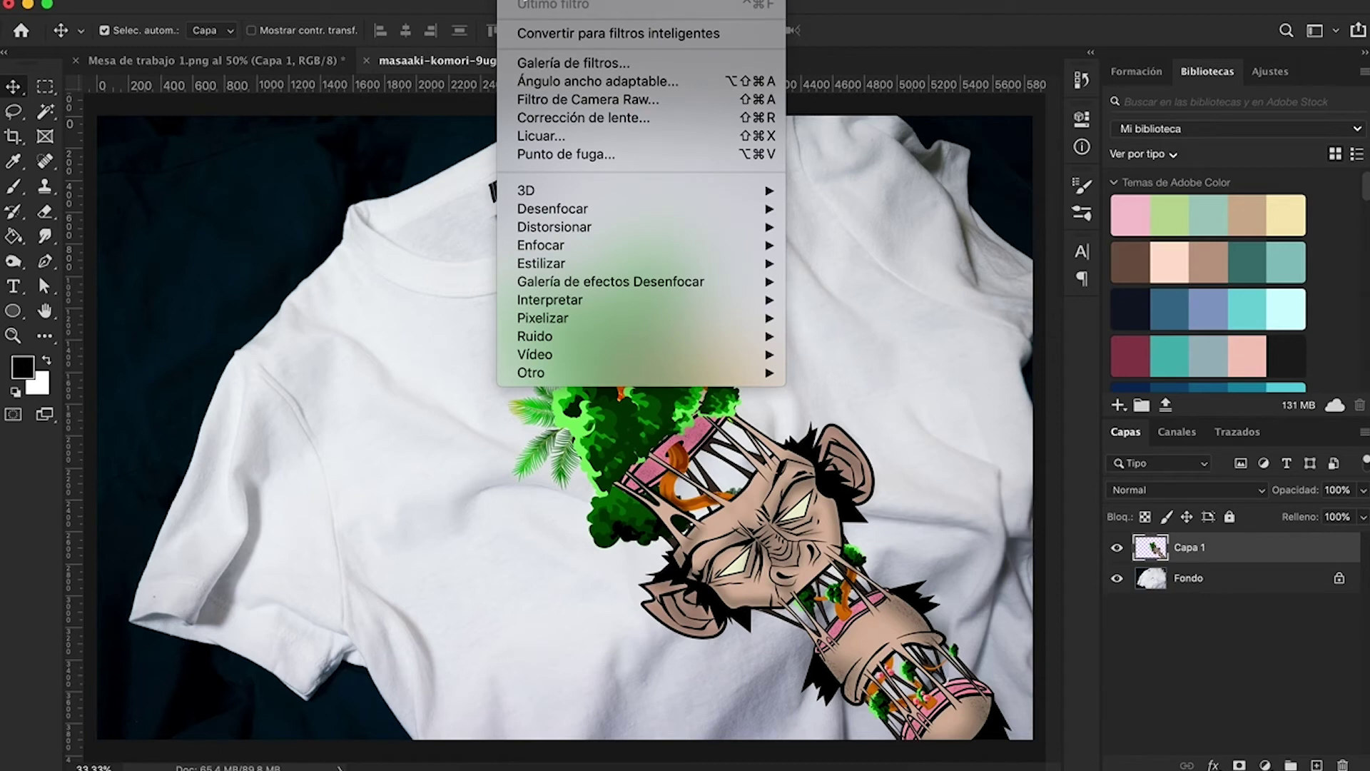
pyautogui.moveTo(554, 227)
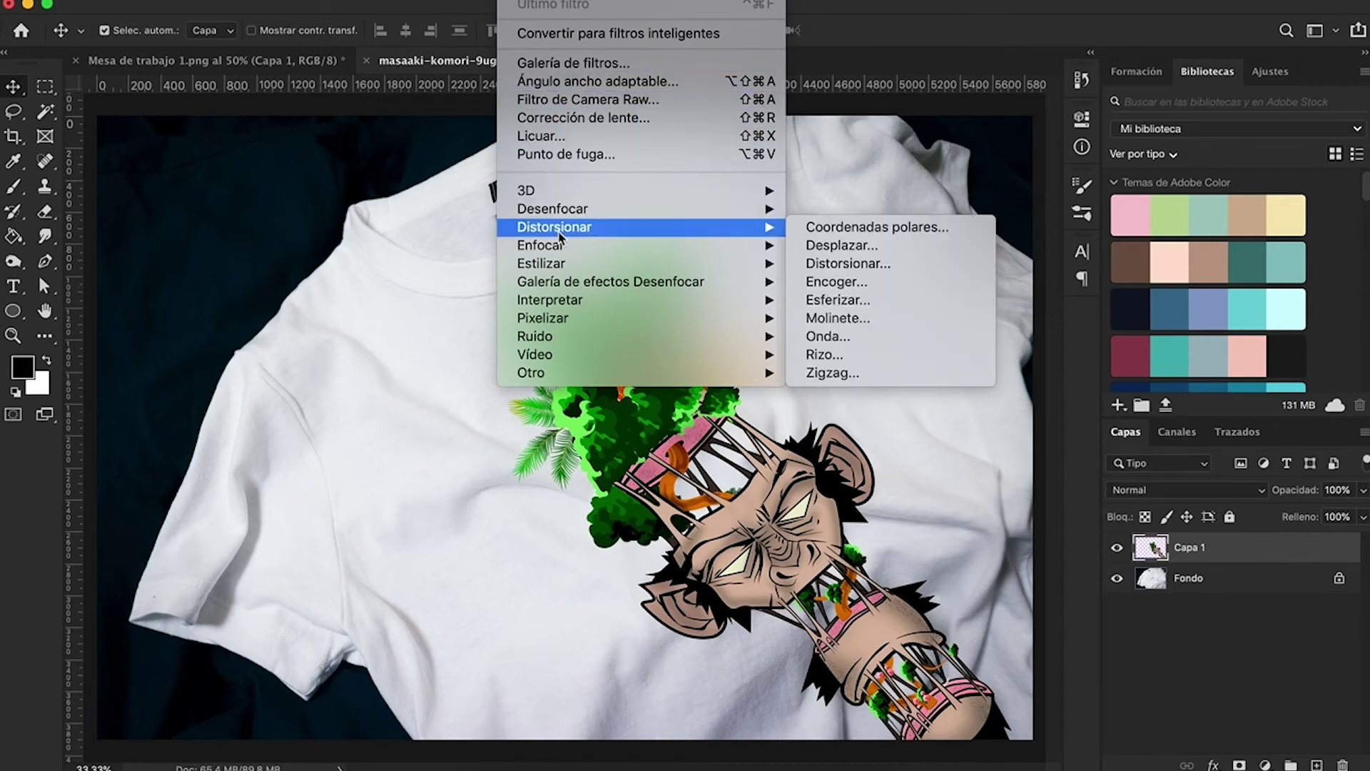
# Apply Displace with horizontal and vertical scale 20, using mapa_des.psd as the map
pyautogui.click(842, 245)
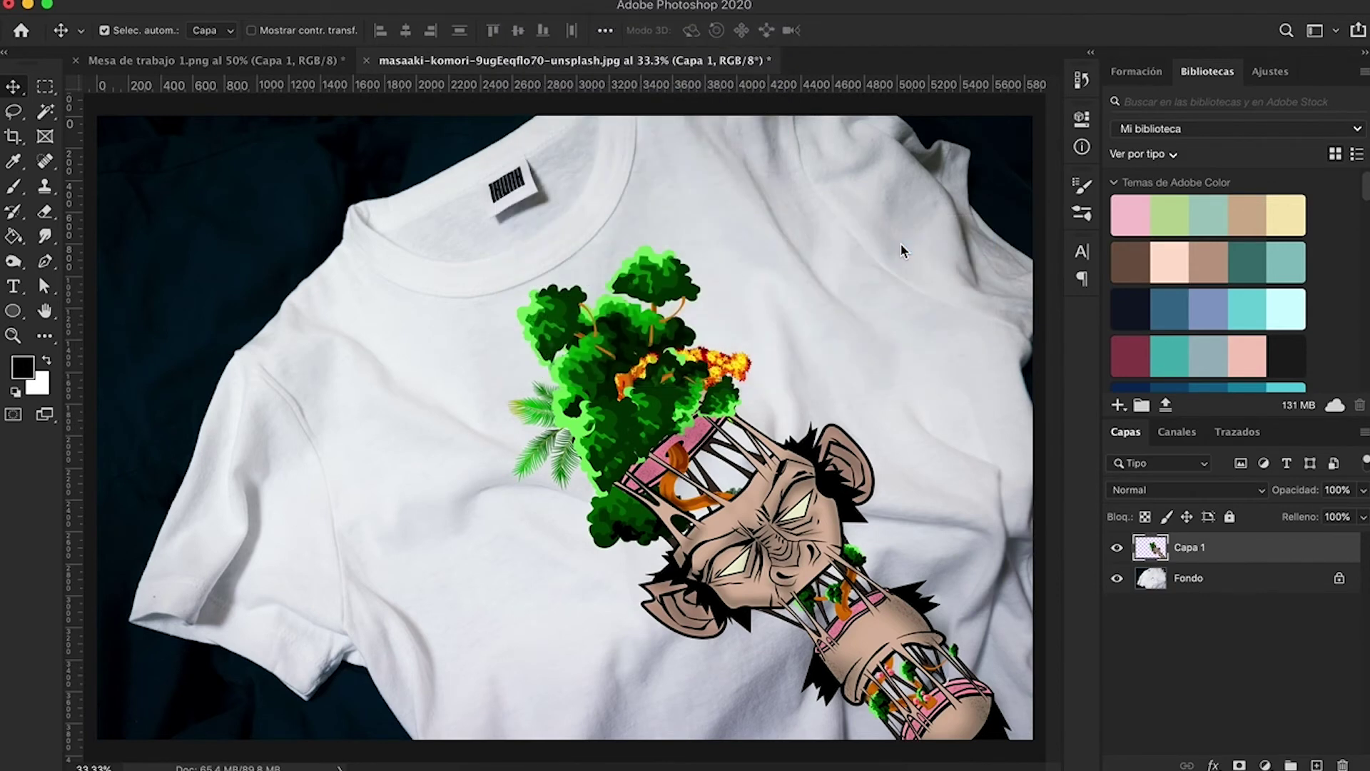
pyautogui.write('20')
pyautogui.press('Tab')
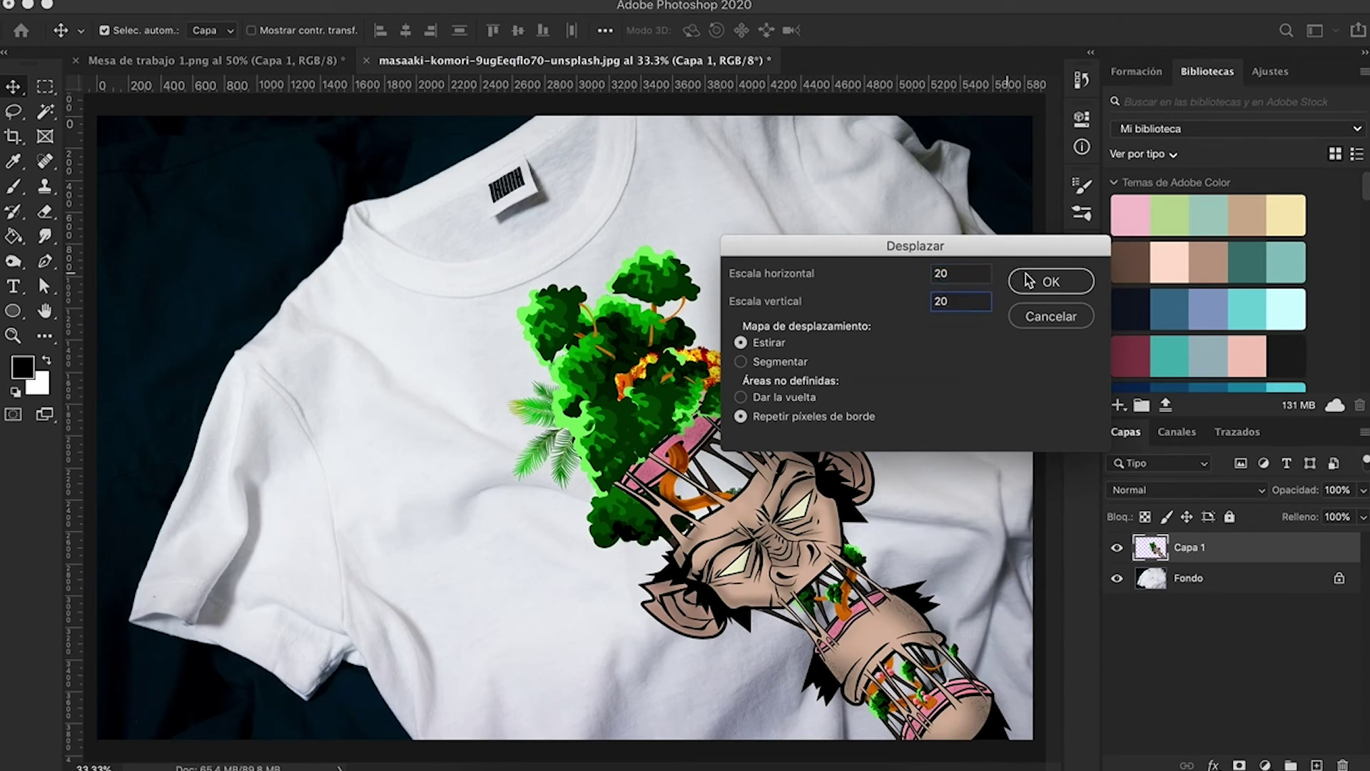
pyautogui.click(1052, 283)
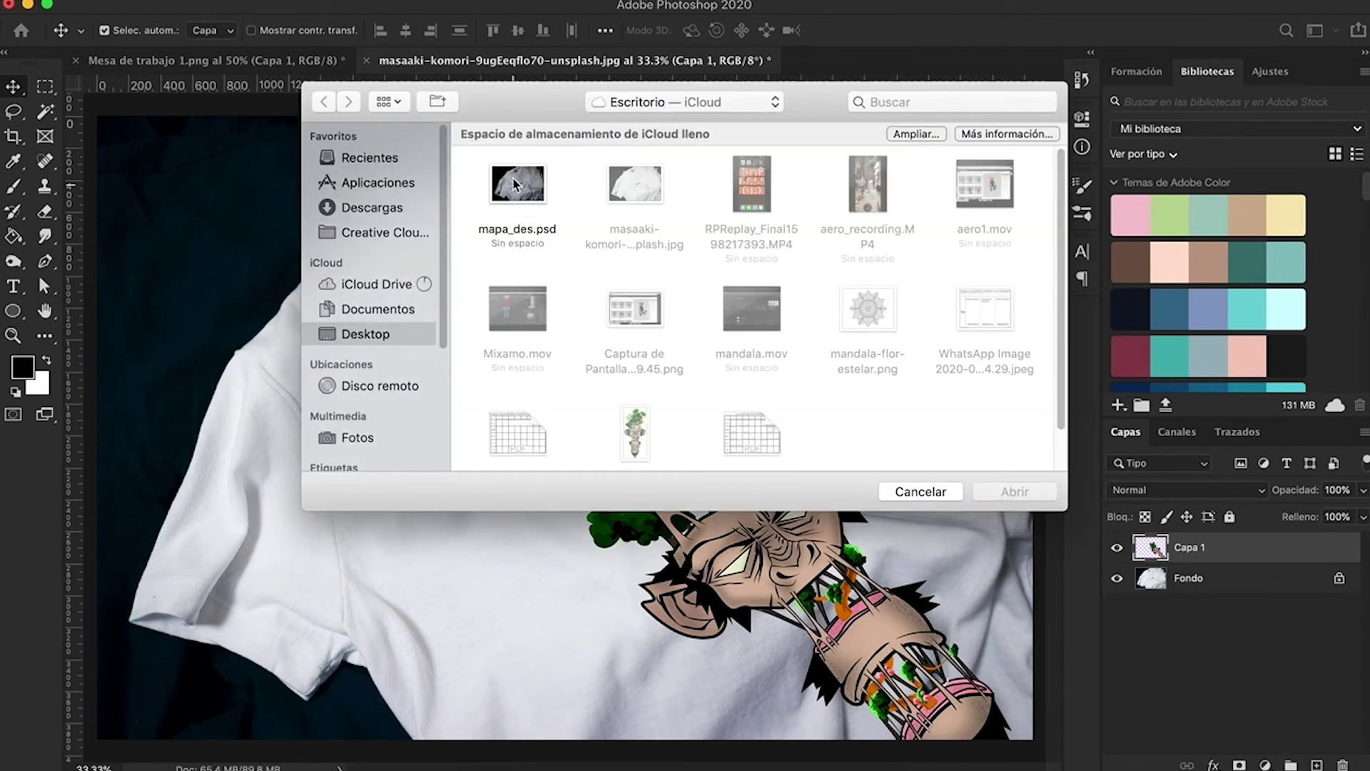
pyautogui.click(516, 184)
pyautogui.click(989, 491)
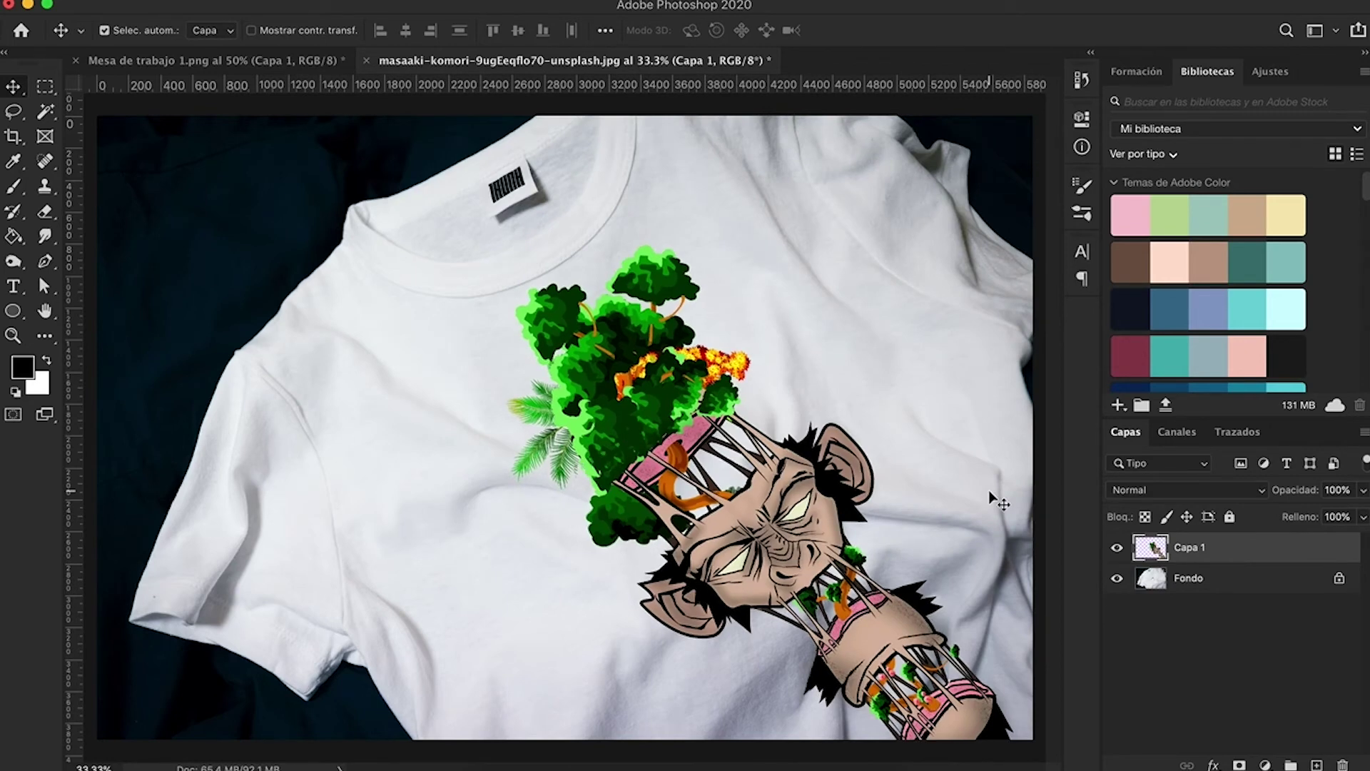
# Set the monkey layer's blend mode to Multiplicar after briefly trying Disolver
pyautogui.scroll(3, 865, 607)
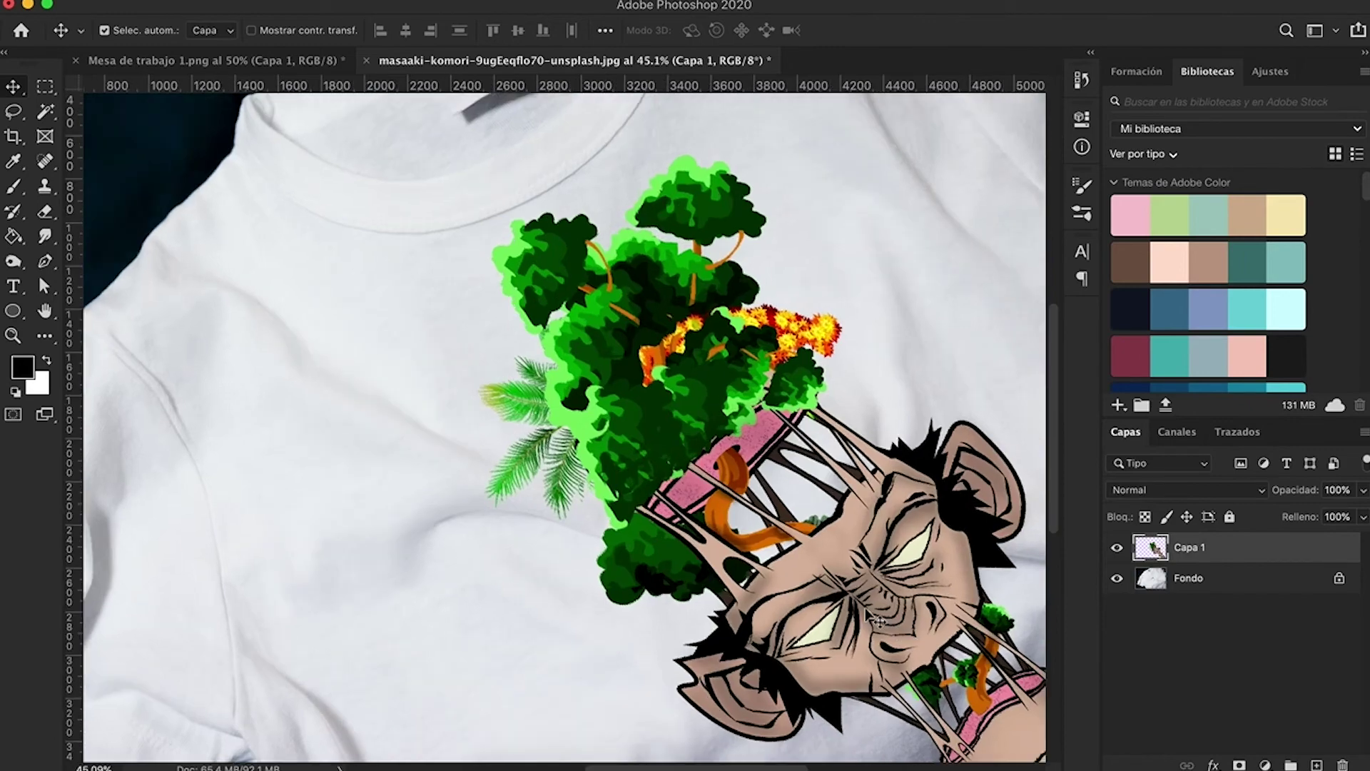
pyautogui.hscroll(5, 865, 607)
pyautogui.scroll(-5, 865, 613)
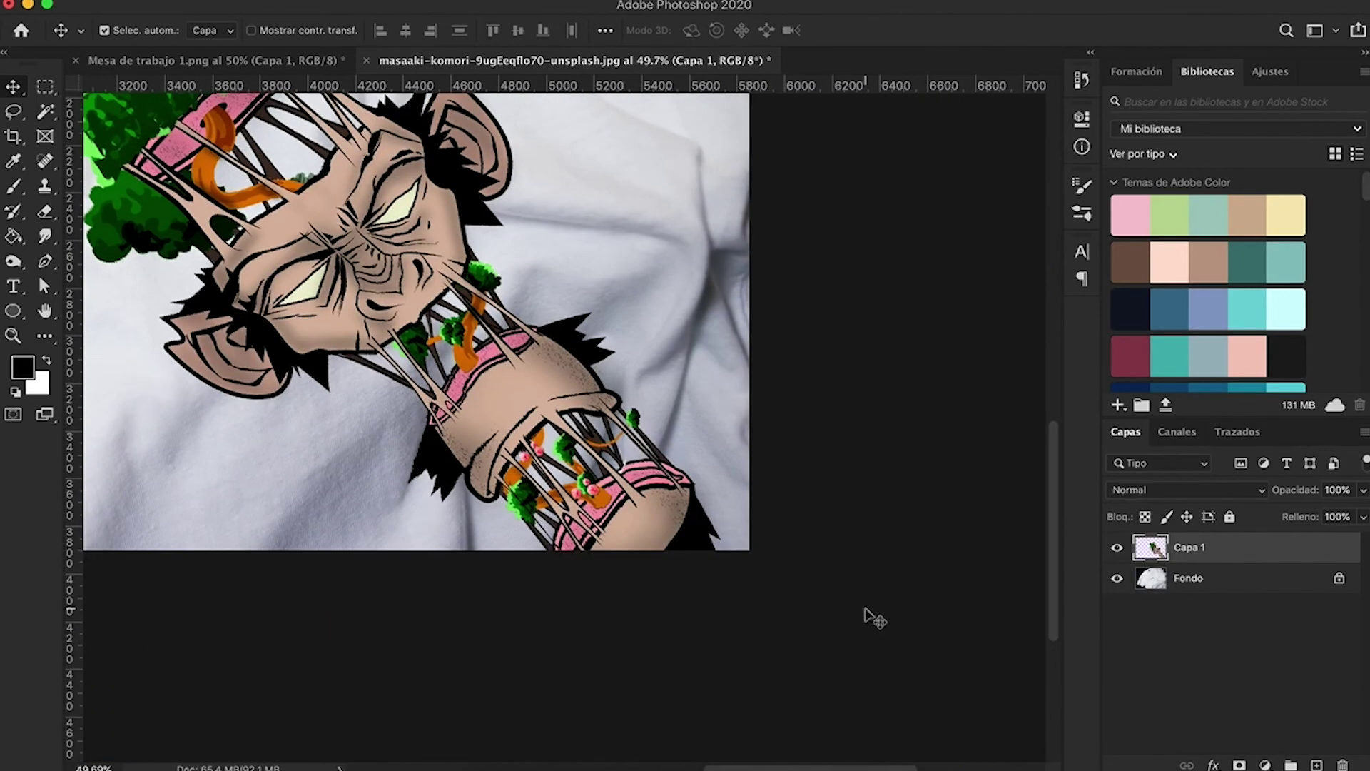
pyautogui.scroll(5, 865, 614)
pyautogui.hscroll(-3, 865, 614)
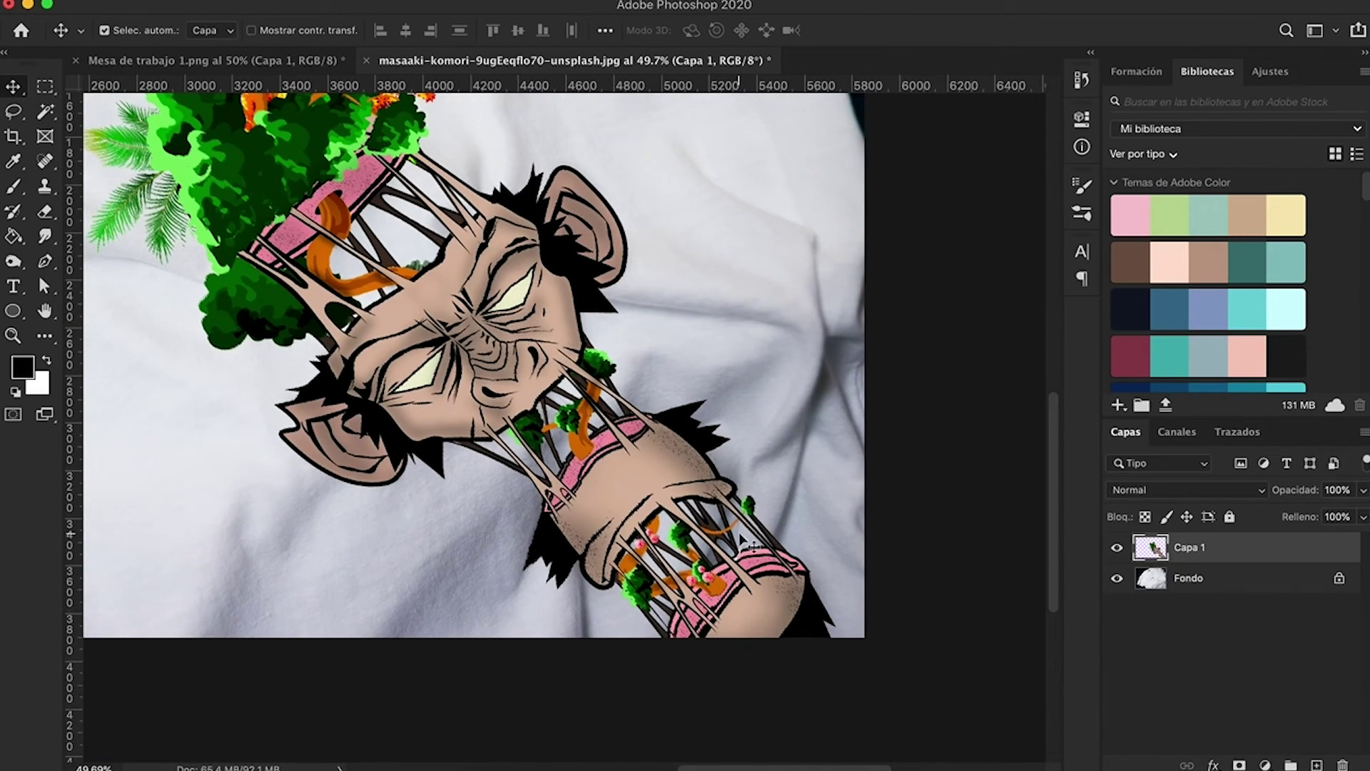
pyautogui.scroll(3, 750, 544)
pyautogui.scroll(1, 749, 544)
pyautogui.click(1126, 499)
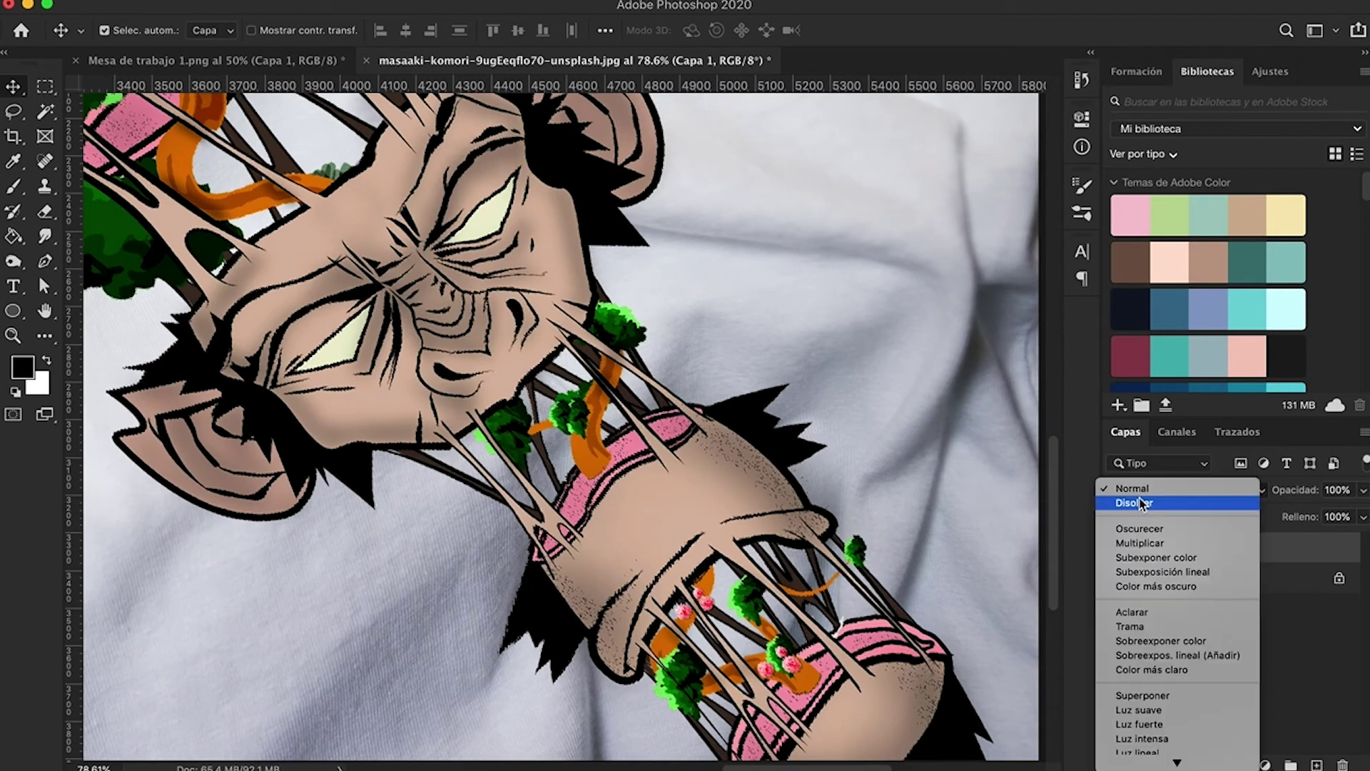
pyautogui.click(1135, 493)
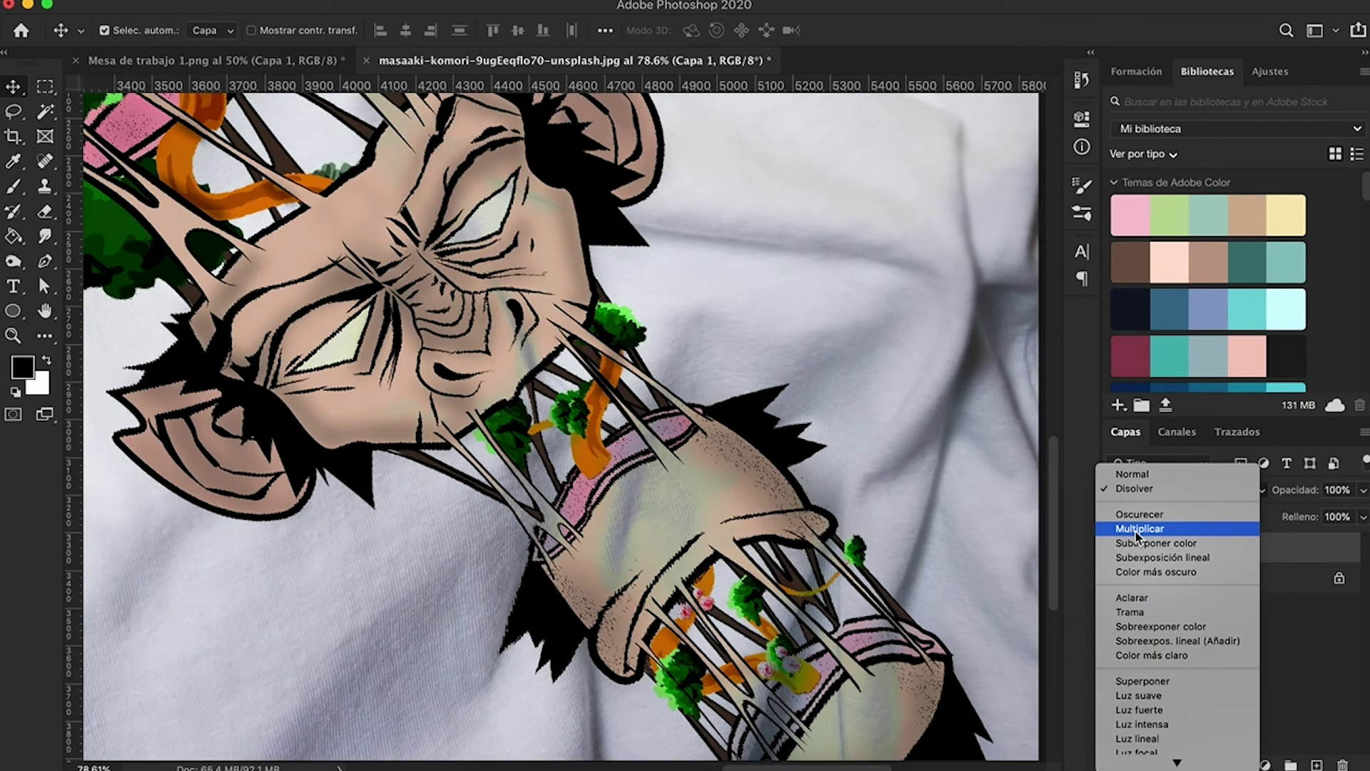
pyautogui.click(1138, 530)
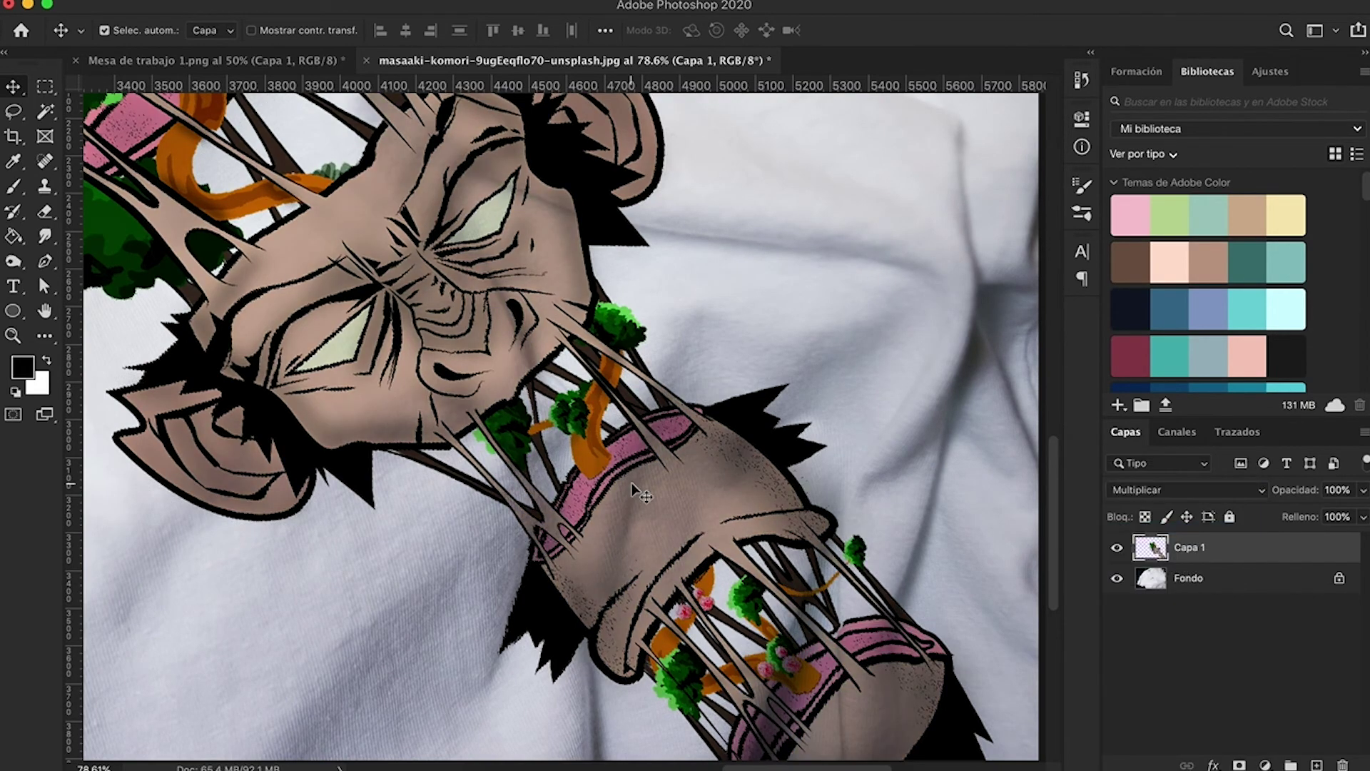
# Zoom out so the whole shirt fits in view
pyautogui.scroll(-1, 632, 487)
pyautogui.scroll(-1, 631, 487)
pyautogui.scroll(-1, 631, 484)
pyautogui.scroll(-2, 632, 484)
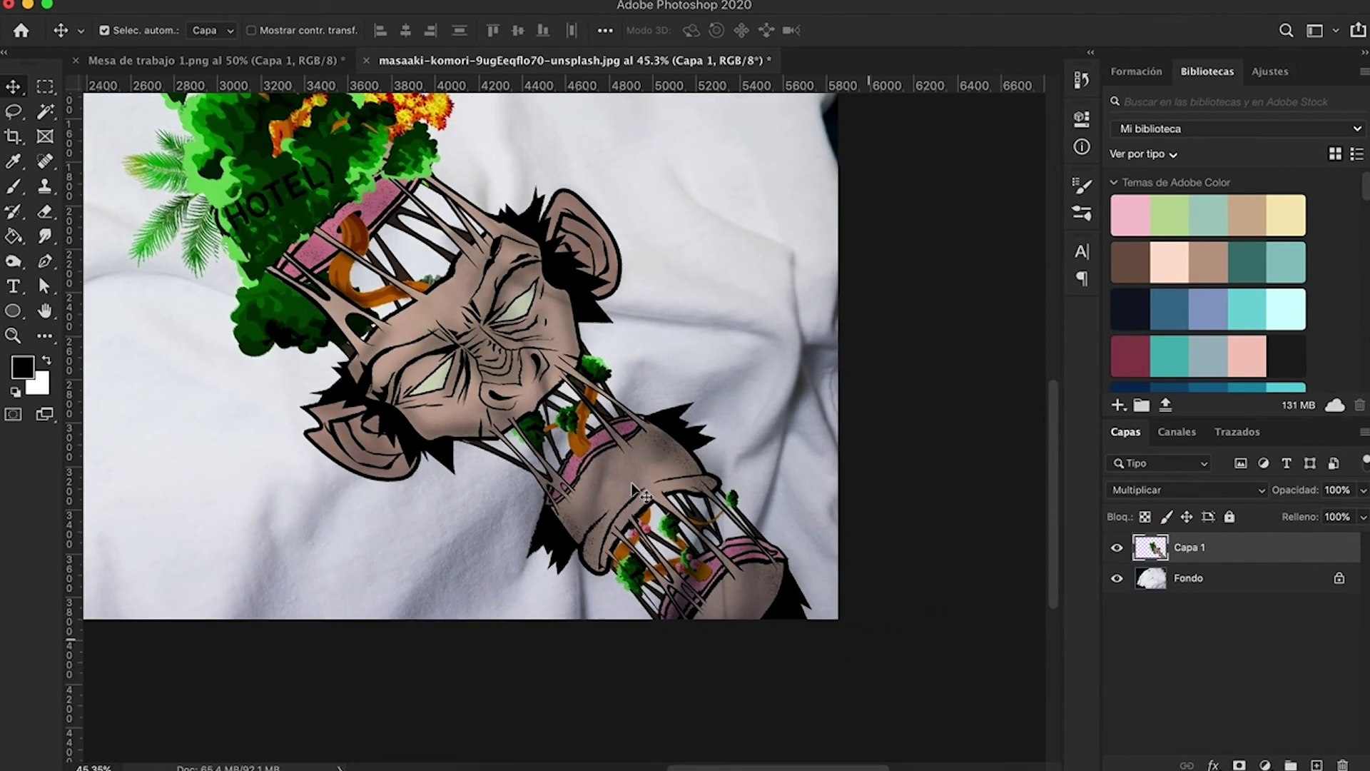
pyautogui.scroll(-2, 632, 483)
pyautogui.scroll(-1, 645, 493)
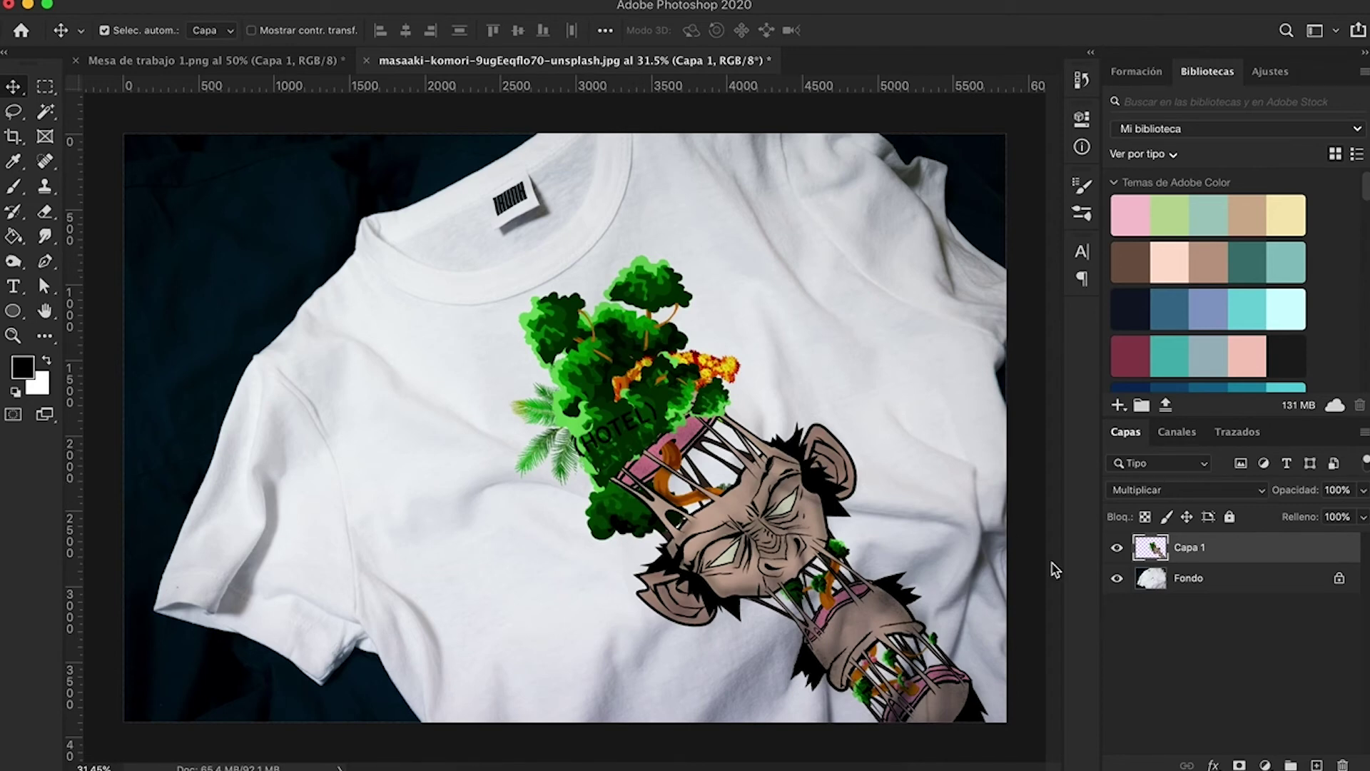
# Add a new empty layer, Capa 2, and set the brush size to 87 px
pyautogui.click(1316, 765)
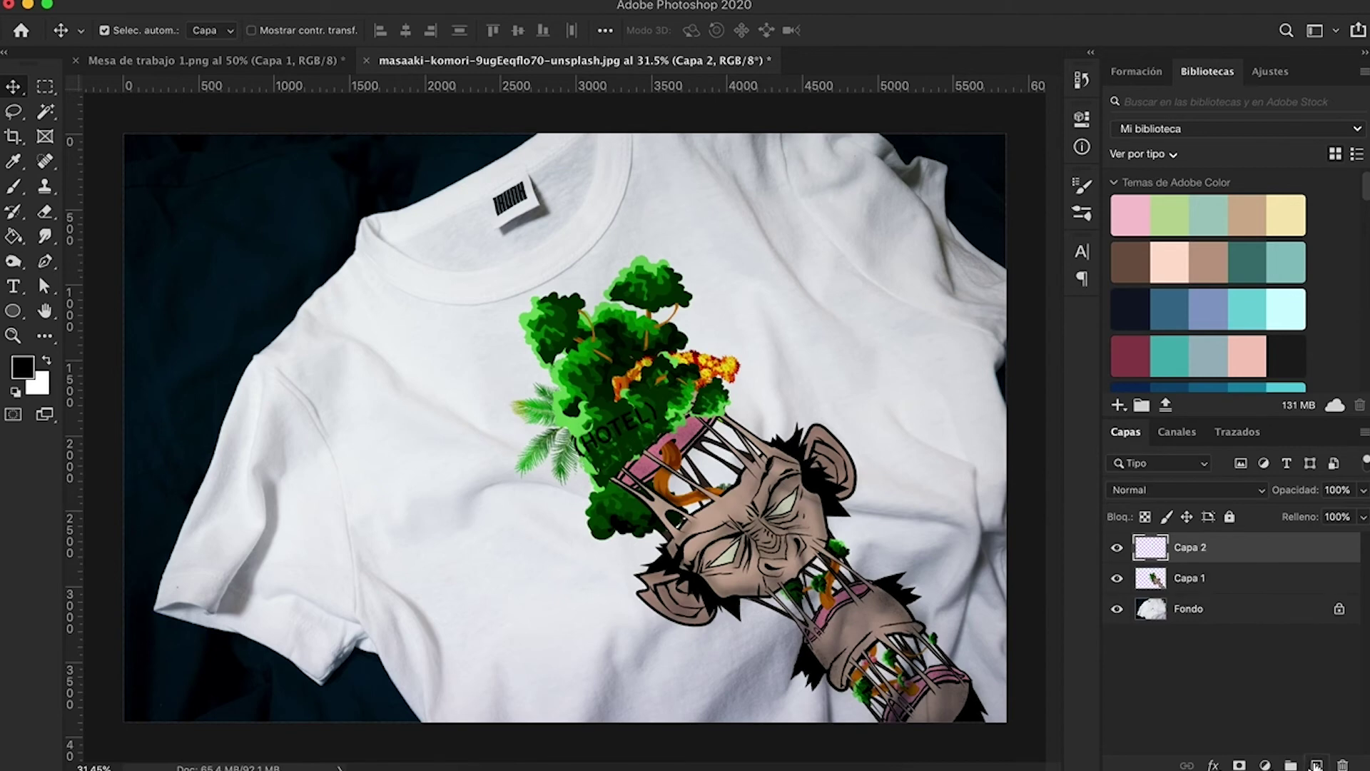
pyautogui.press('b')
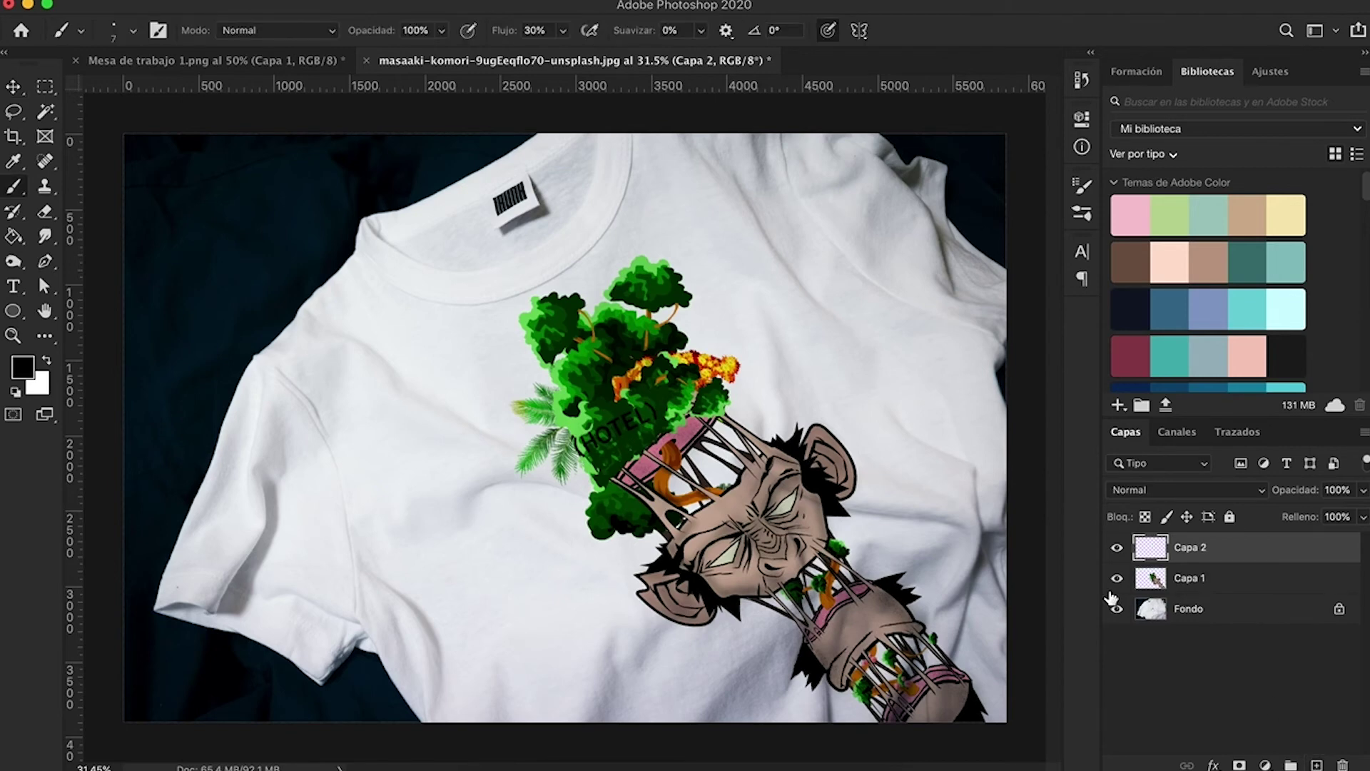
pyautogui.click(133, 30)
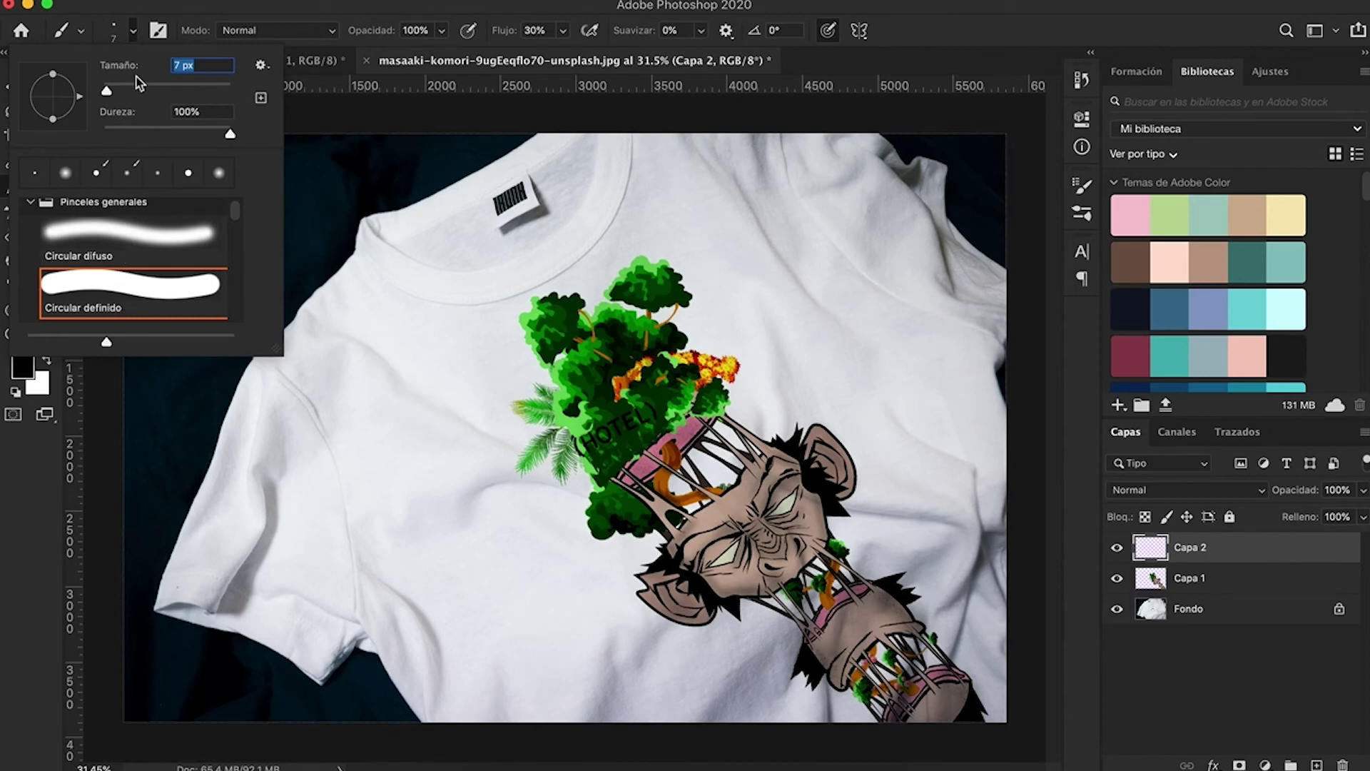
pyautogui.moveTo(136, 83); pyautogui.dragTo(157, 92)
pyautogui.click(801, 654)
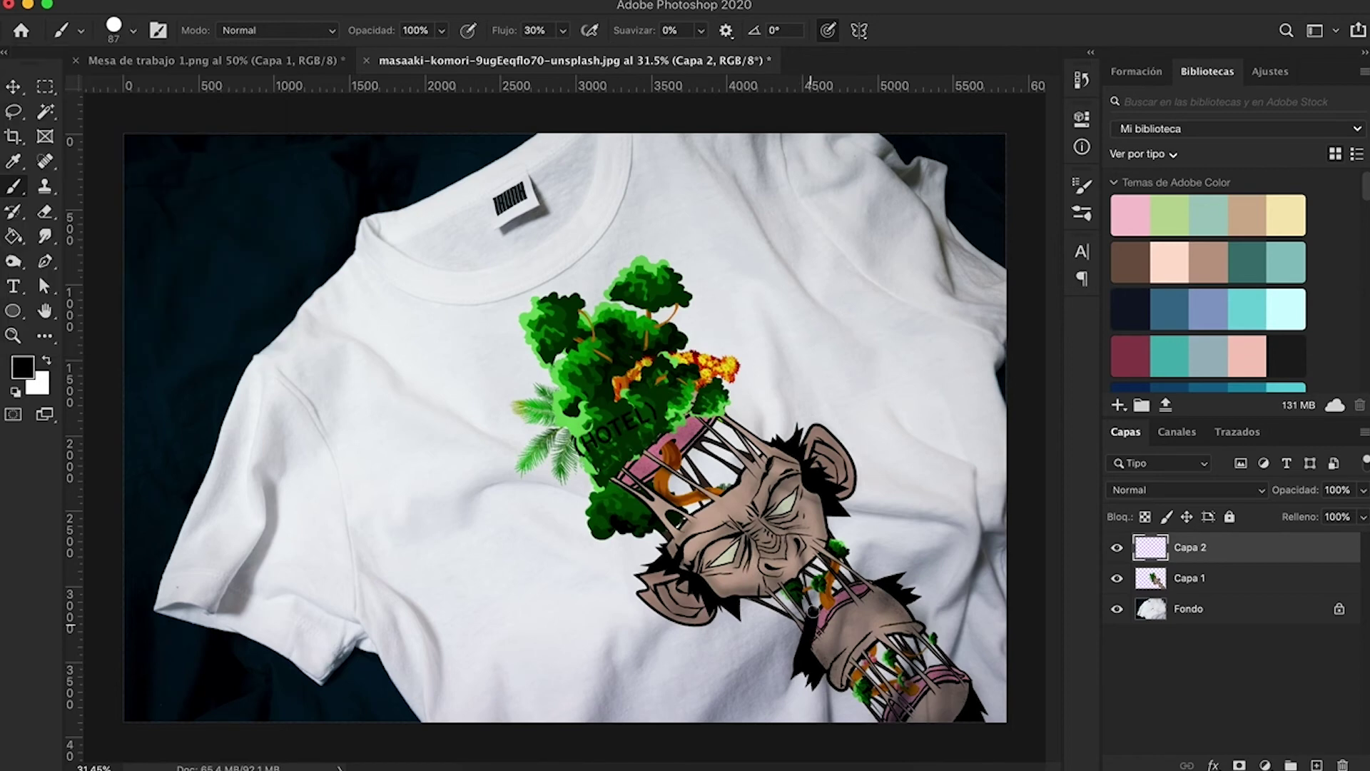
# Paint several thick black strokes across the shirt and over the monkey's head and hair
pyautogui.moveTo(869, 546); pyautogui.dragTo(848, 656)
pyautogui.moveTo(868, 546); pyautogui.dragTo(842, 655)
pyautogui.moveTo(896, 593)
pyautogui.mouseDown()
pyautogui.moveTo(950, 550)
pyautogui.moveTo(919, 579)
pyautogui.moveTo(917, 615)
pyautogui.moveTo(923, 585)
pyautogui.mouseUp()
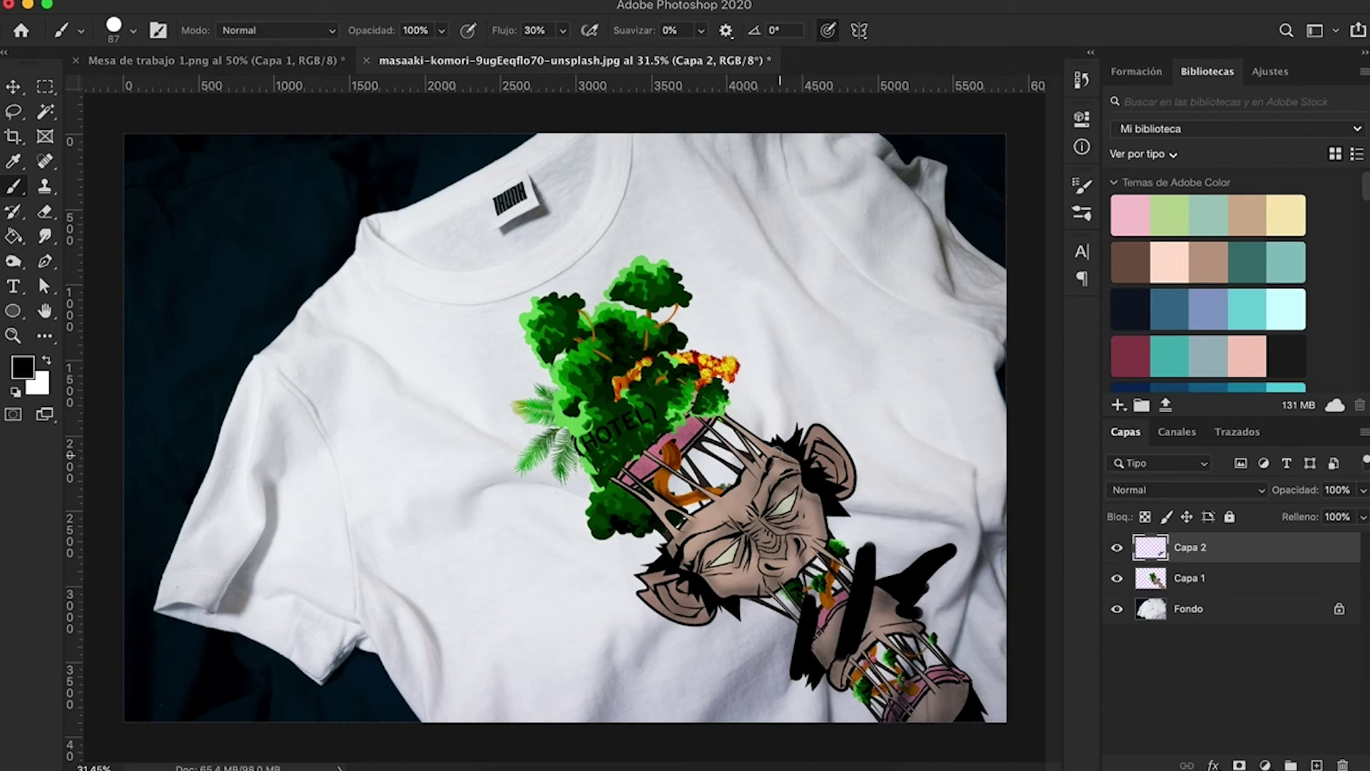
pyautogui.moveTo(762, 418); pyautogui.dragTo(770, 513)
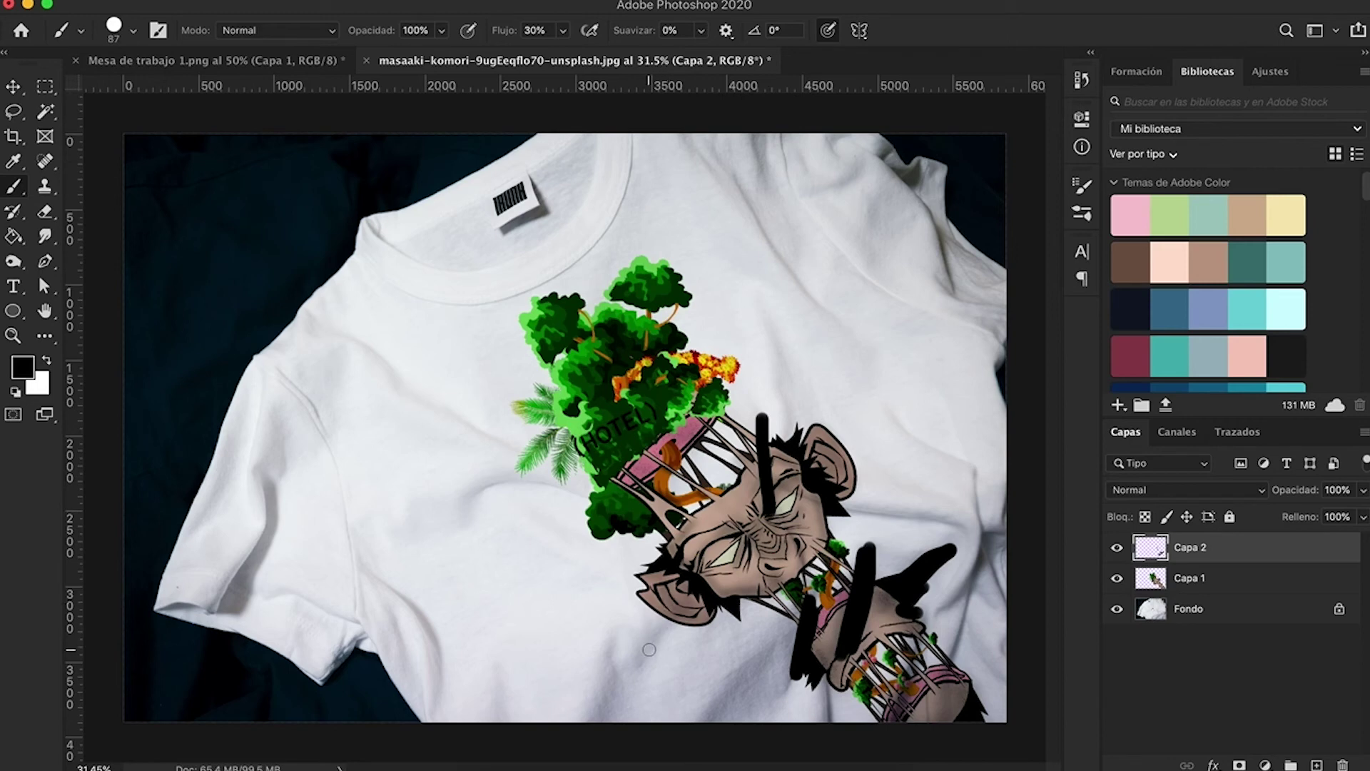
pyautogui.moveTo(646, 651); pyautogui.dragTo(702, 593)
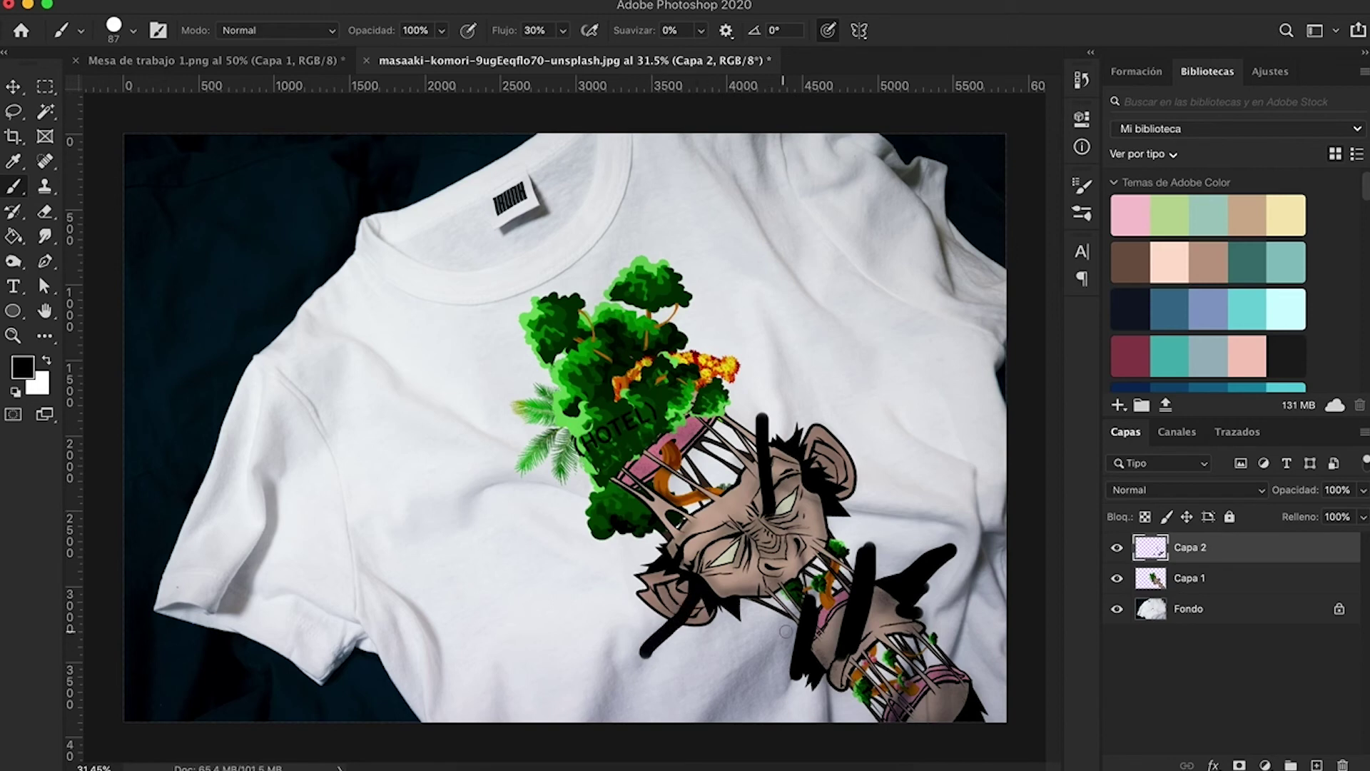
pyautogui.moveTo(781, 392); pyautogui.dragTo(803, 474)
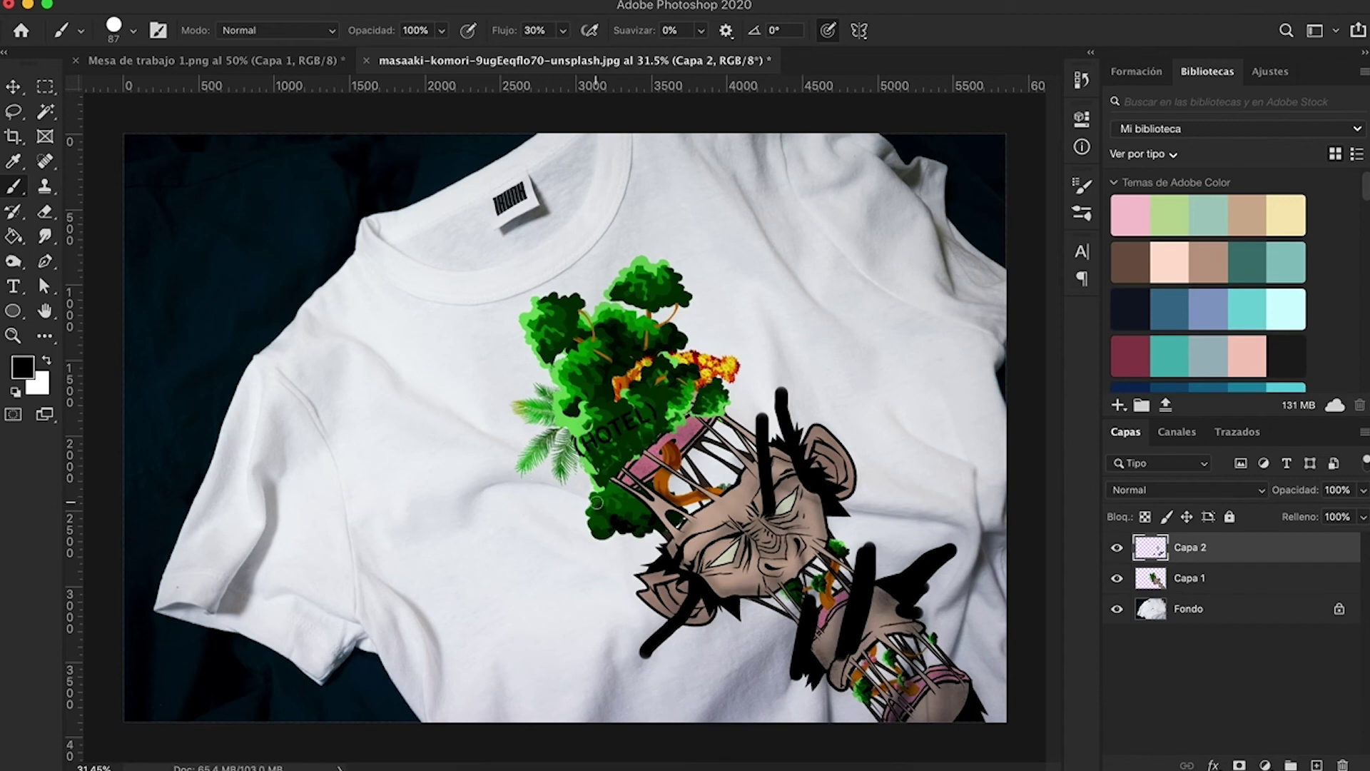
pyautogui.moveTo(610, 504); pyautogui.dragTo(551, 491)
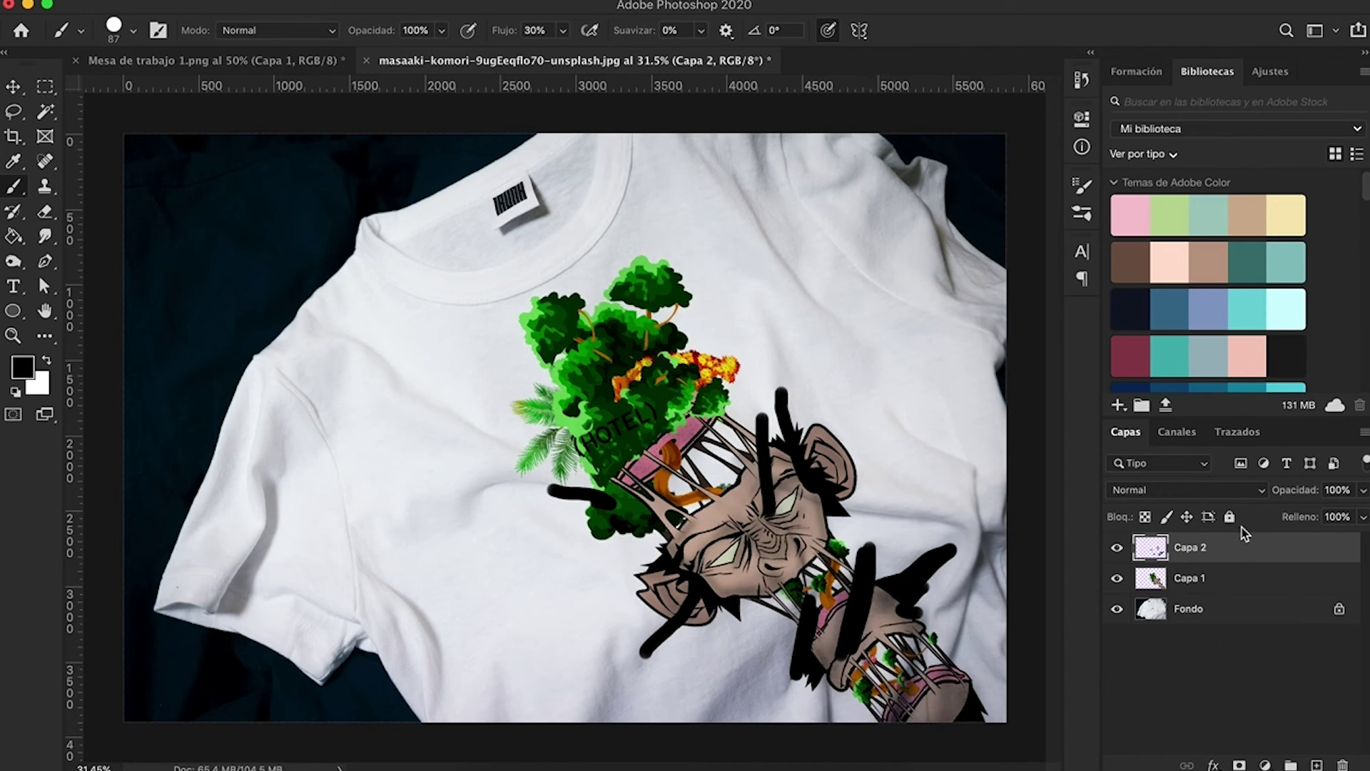
pyautogui.click(1209, 493)
# Give Capa 2 Multiplicar blending and lower its opacity from 5% to 2%
pyautogui.click(1209, 545)
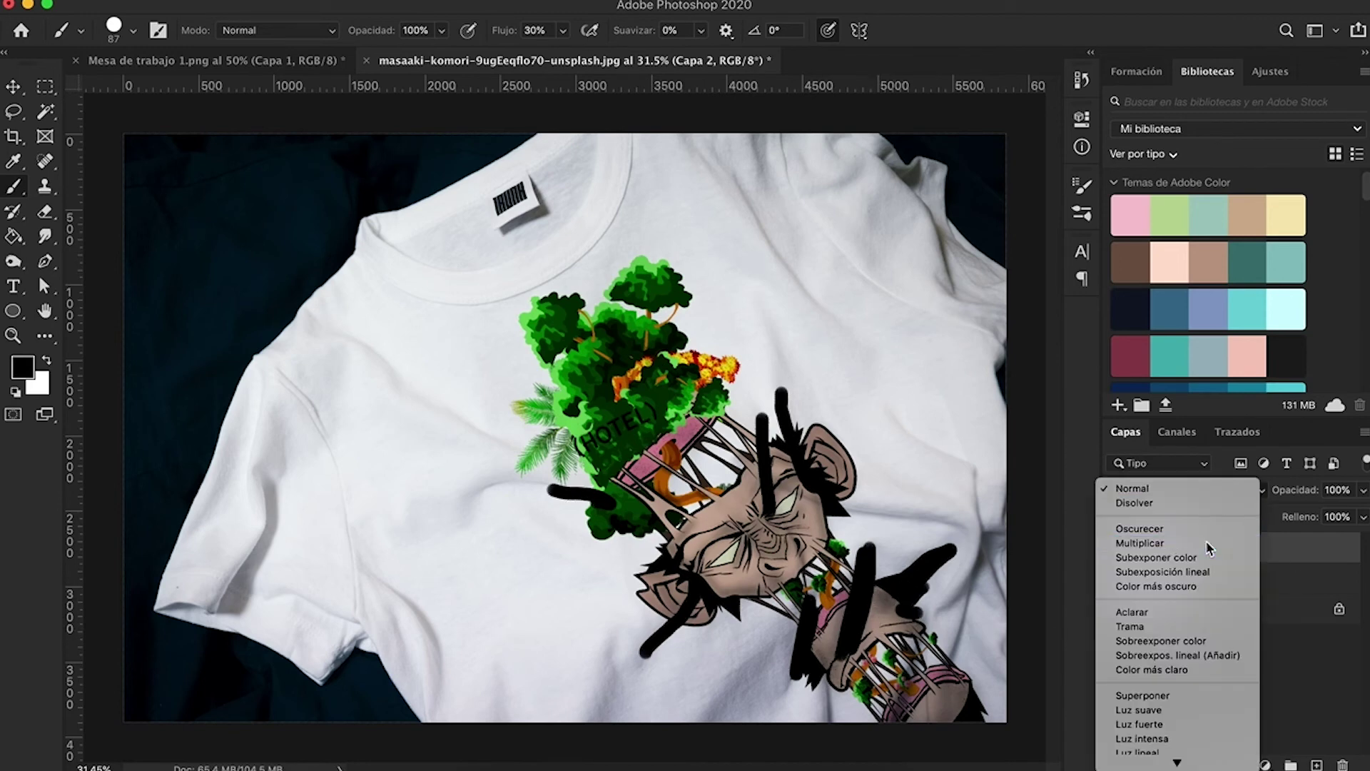
pyautogui.click(1339, 490)
pyautogui.write('5')
pyautogui.press('Tab')
pyautogui.click(1341, 490)
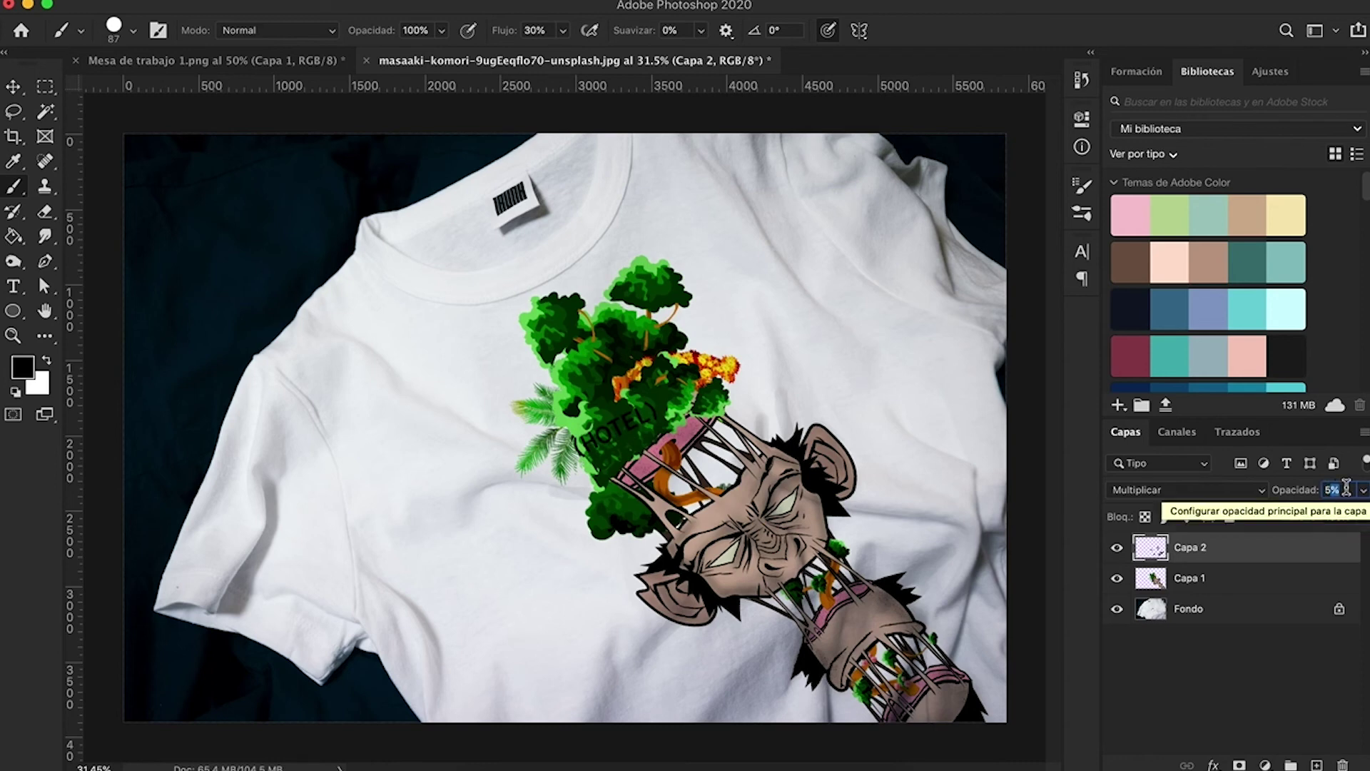
pyautogui.click(1362, 490)
pyautogui.click(1333, 489)
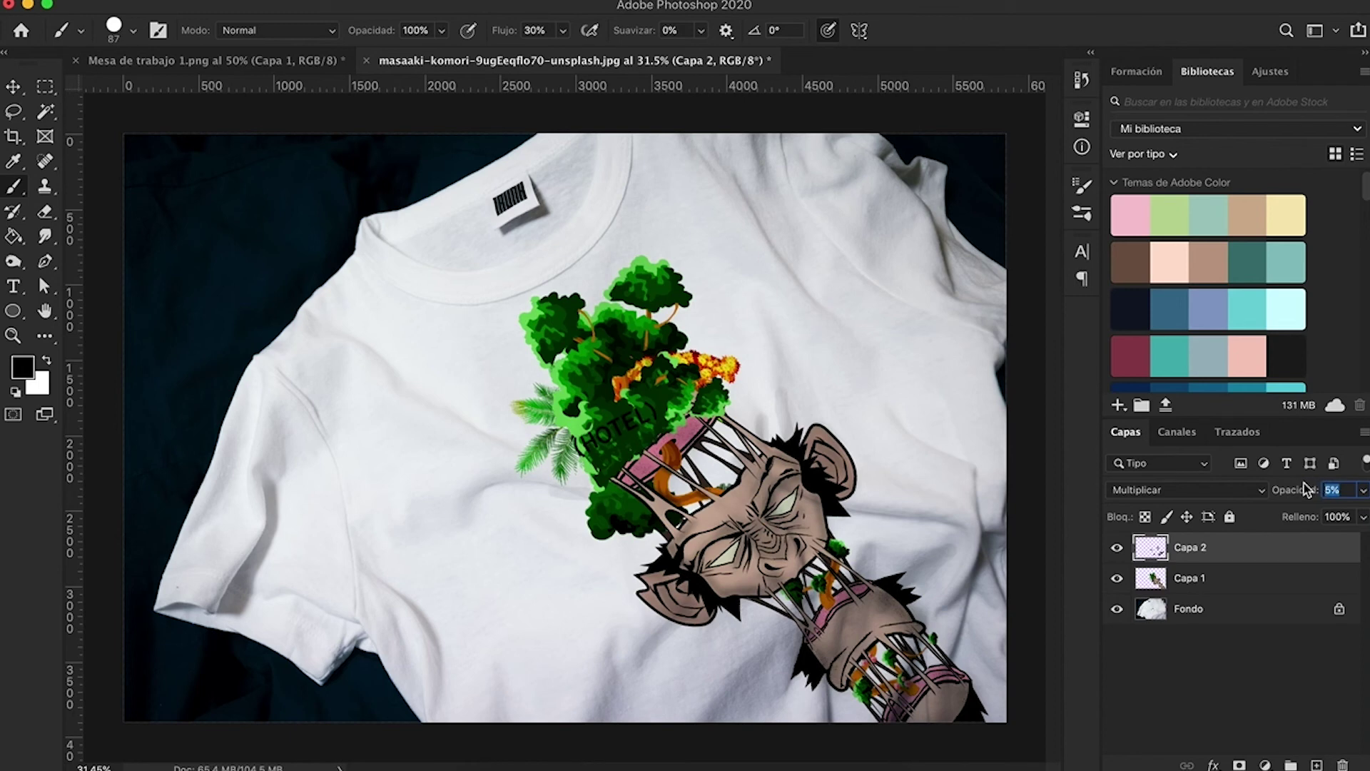
pyautogui.write('2')
pyautogui.press('Return')
# Add layer Capa 3 with a white stroke over HOTEL and move it just above Fondo
pyautogui.click(1317, 764)
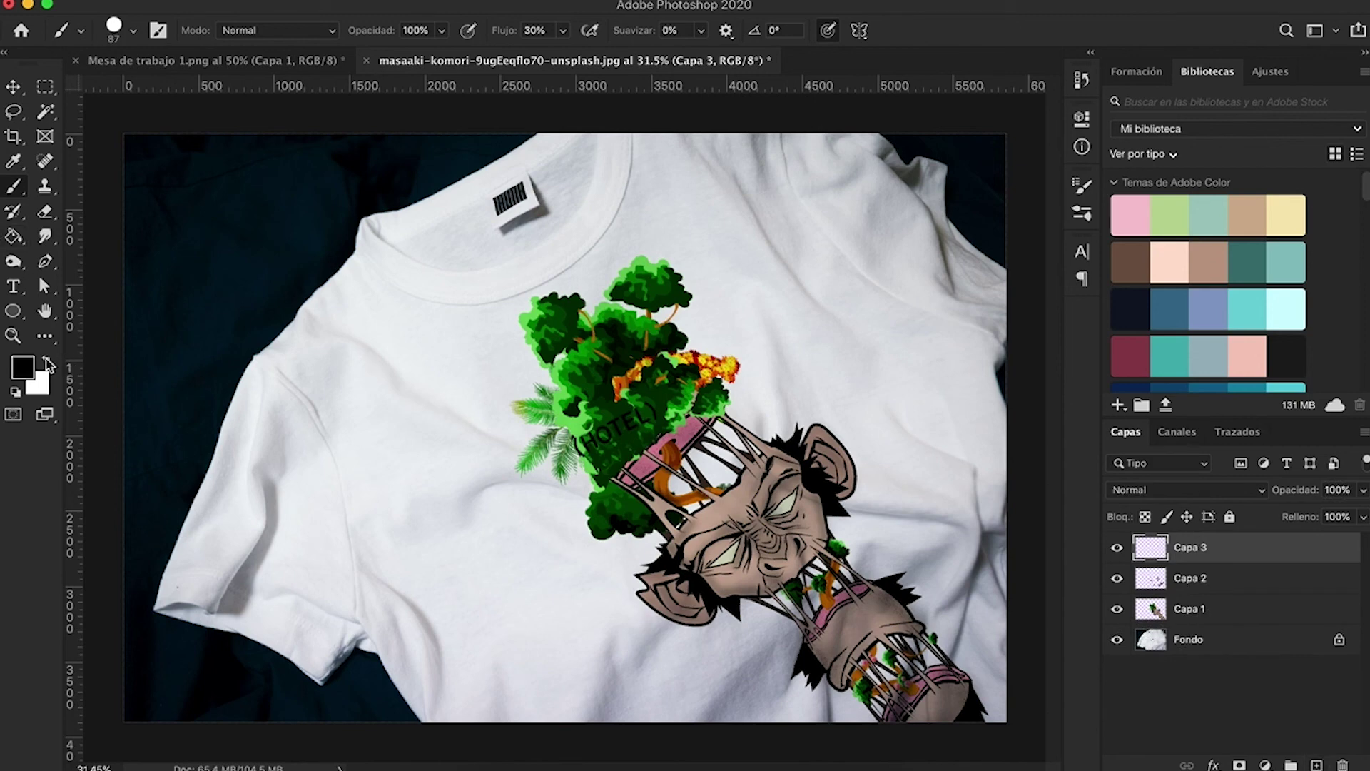
pyautogui.click(47, 362)
pyautogui.moveTo(574, 449)
pyautogui.mouseDown()
pyautogui.moveTo(621, 417)
pyautogui.moveTo(564, 442)
pyautogui.moveTo(639, 408)
pyautogui.mouseUp()
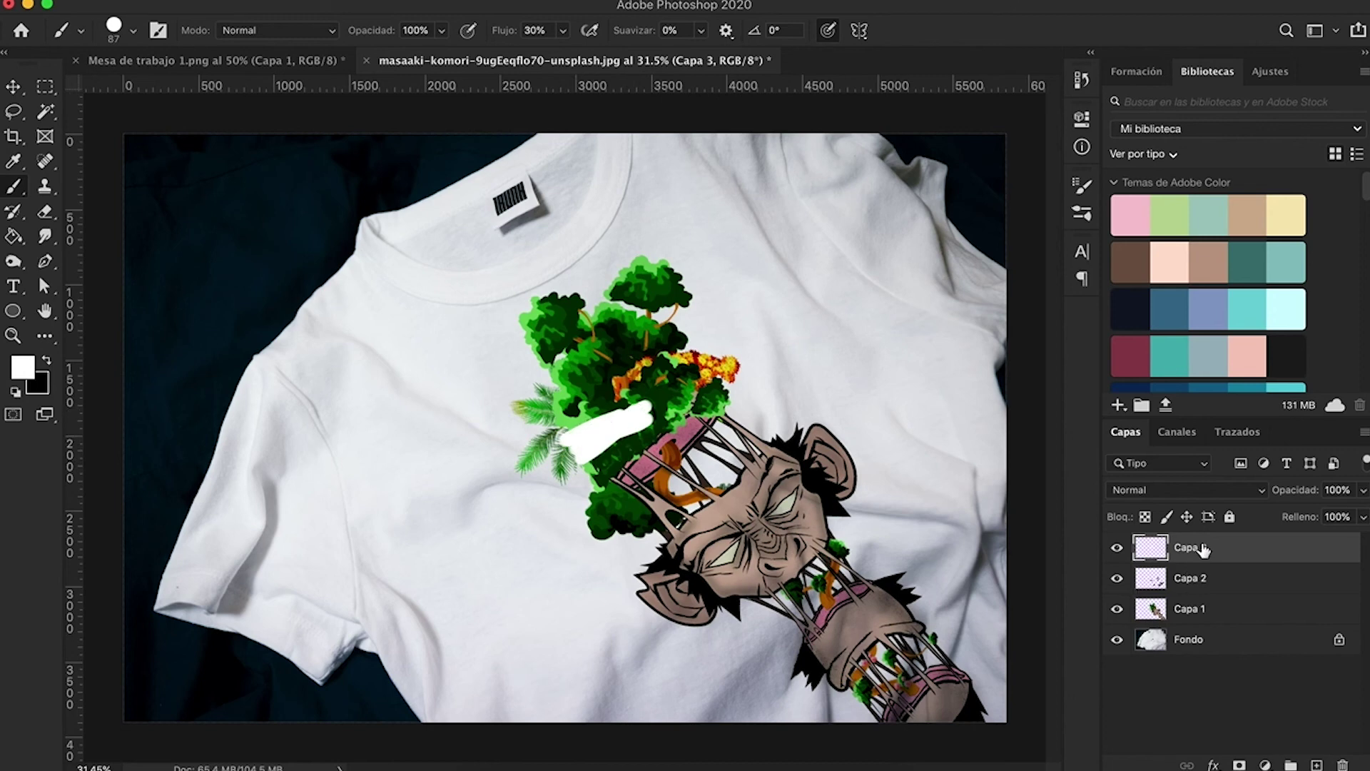
pyautogui.moveTo(1204, 550)
pyautogui.mouseDown()
pyautogui.moveTo(1205, 714)
pyautogui.moveTo(1205, 633)
pyautogui.mouseUp()
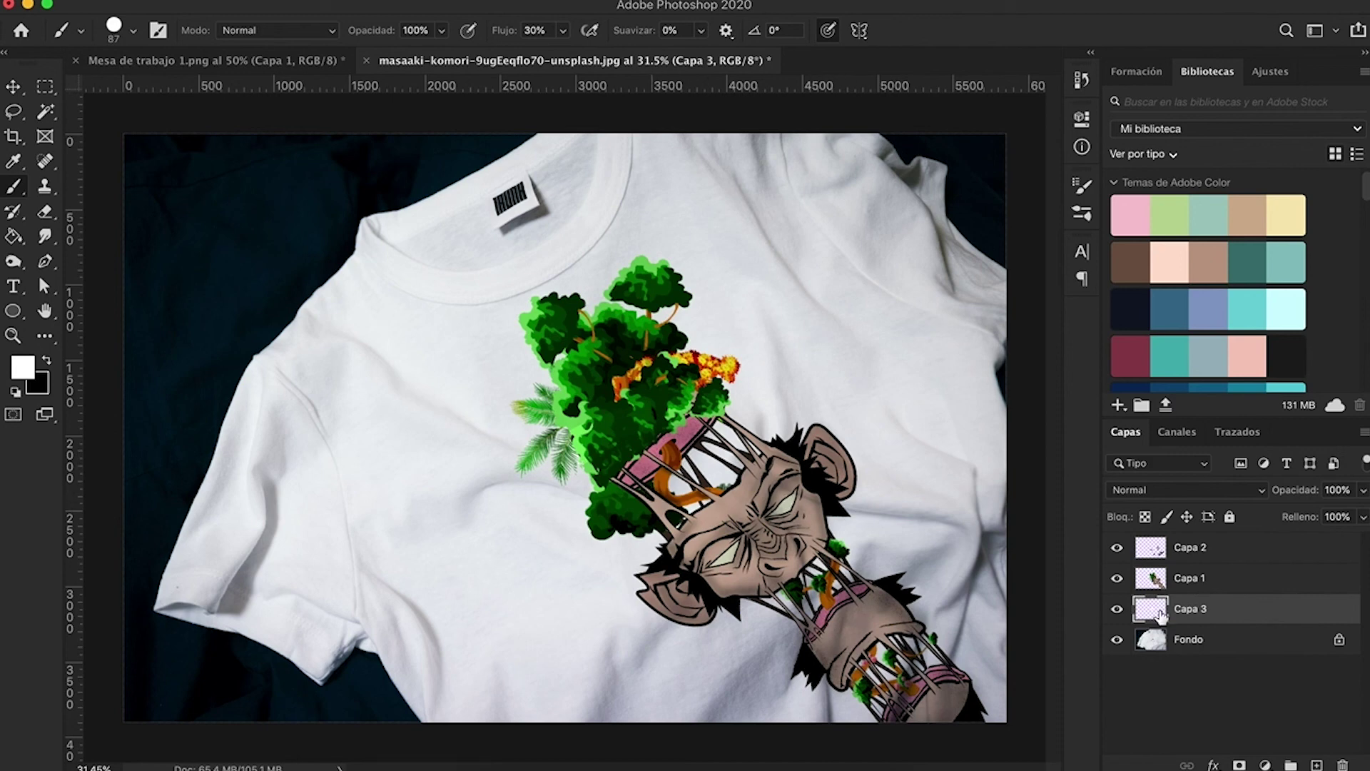
pyautogui.click(1189, 549)
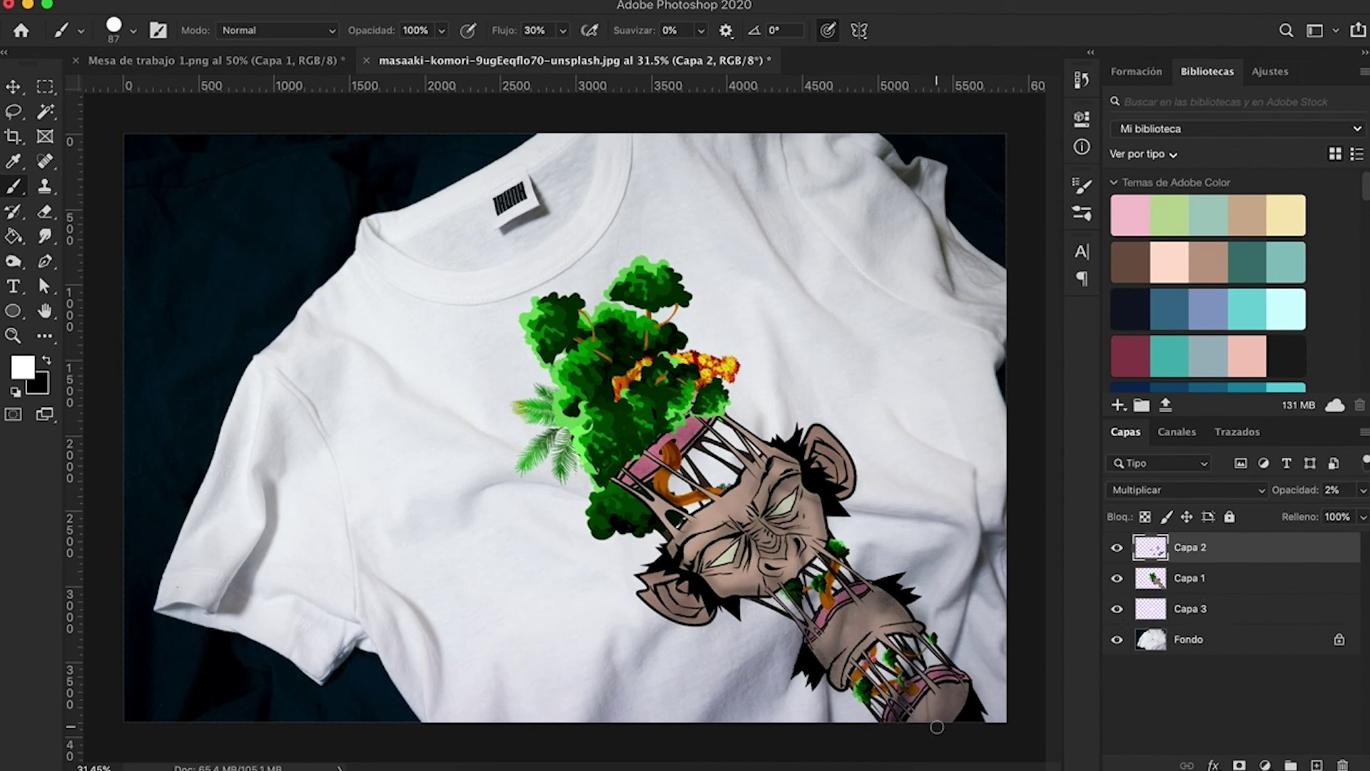
# With a black brush on Capa 2, paint faint shading near the shirt's lower edge
pyautogui.press('v')
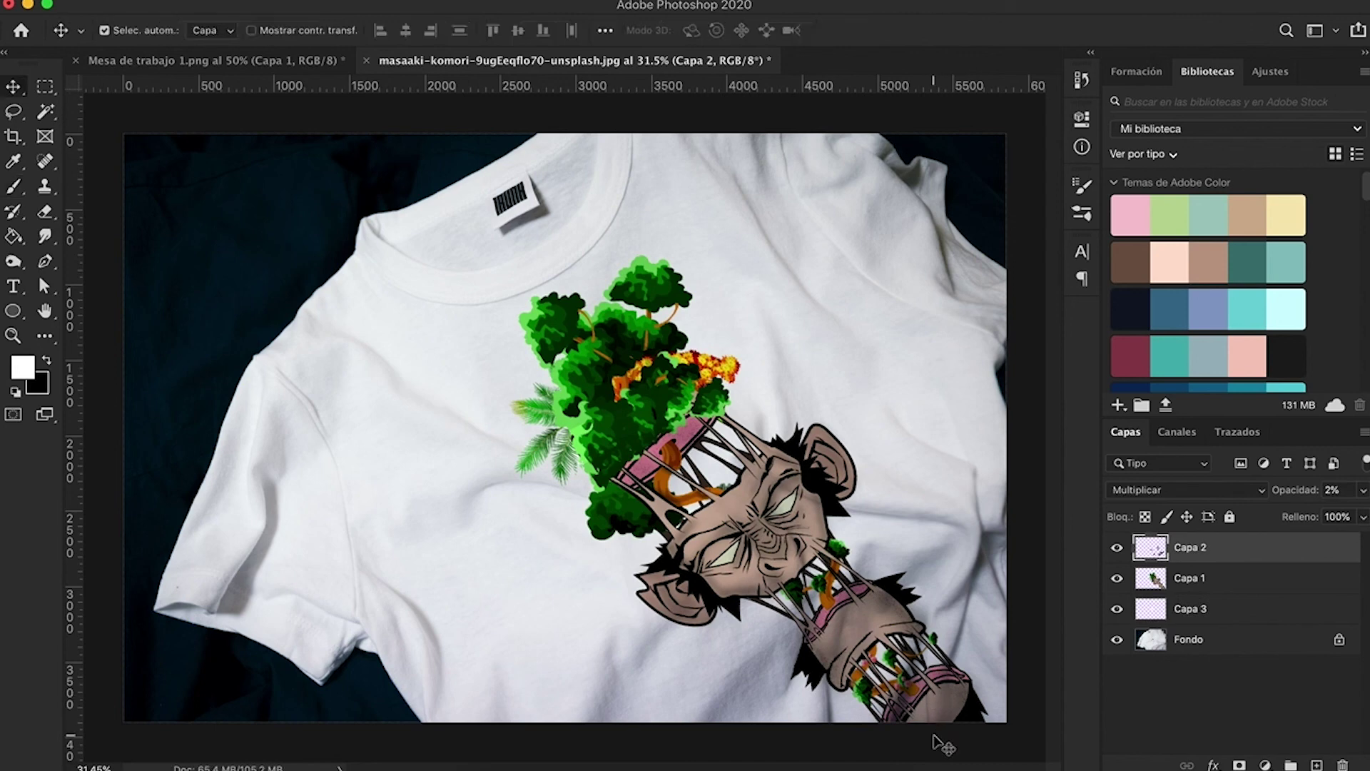
pyautogui.press('x')
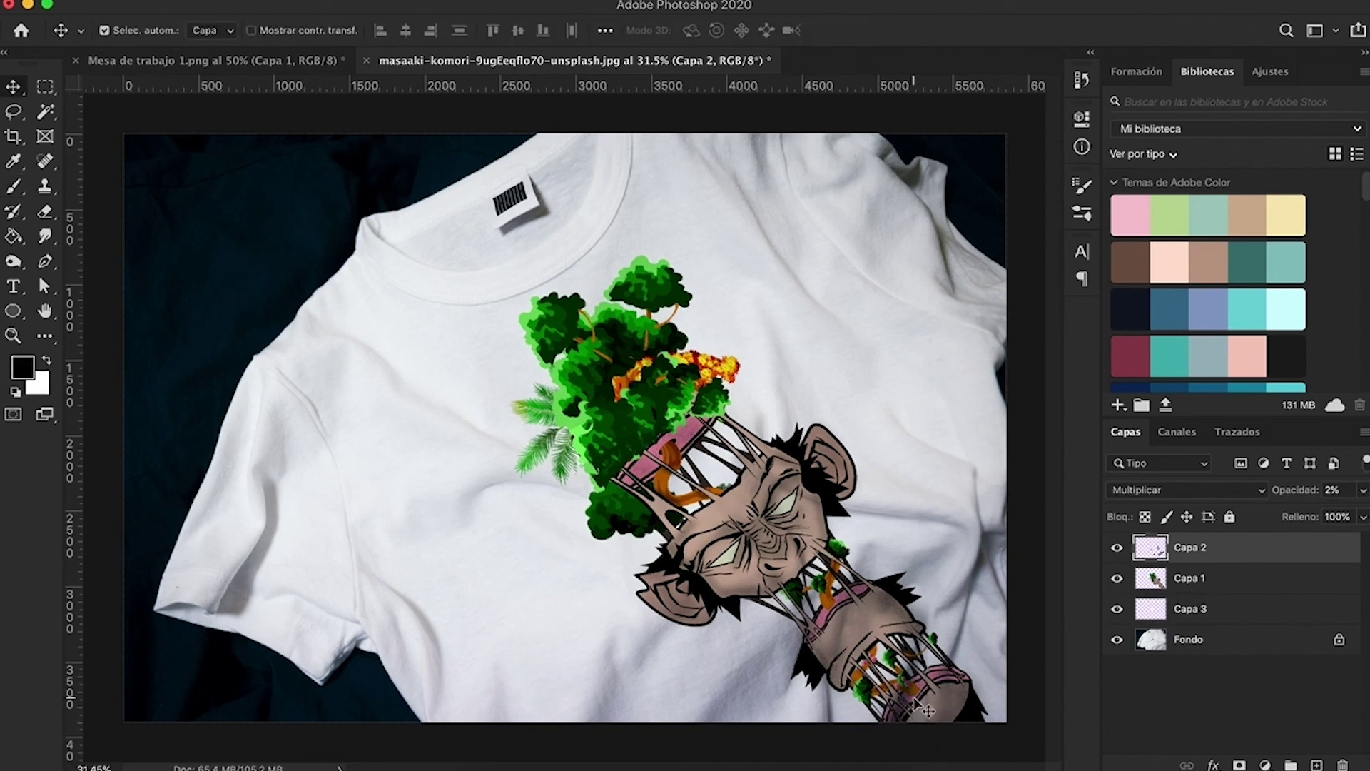
pyautogui.press('b')
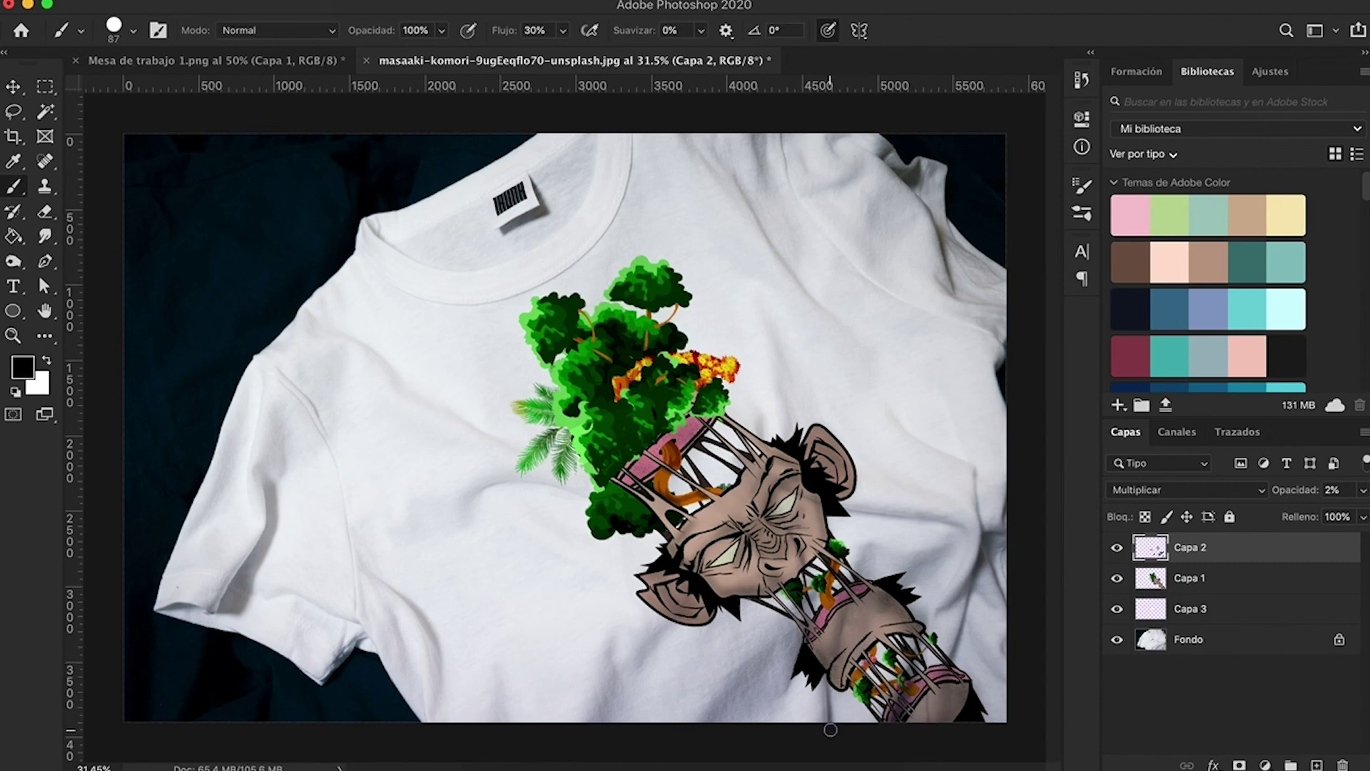
pyautogui.moveTo(840, 687); pyautogui.dragTo(838, 750)
# Set Capa 2's blend mode to Normal after briefly trying Superponer
pyautogui.click(1199, 492)
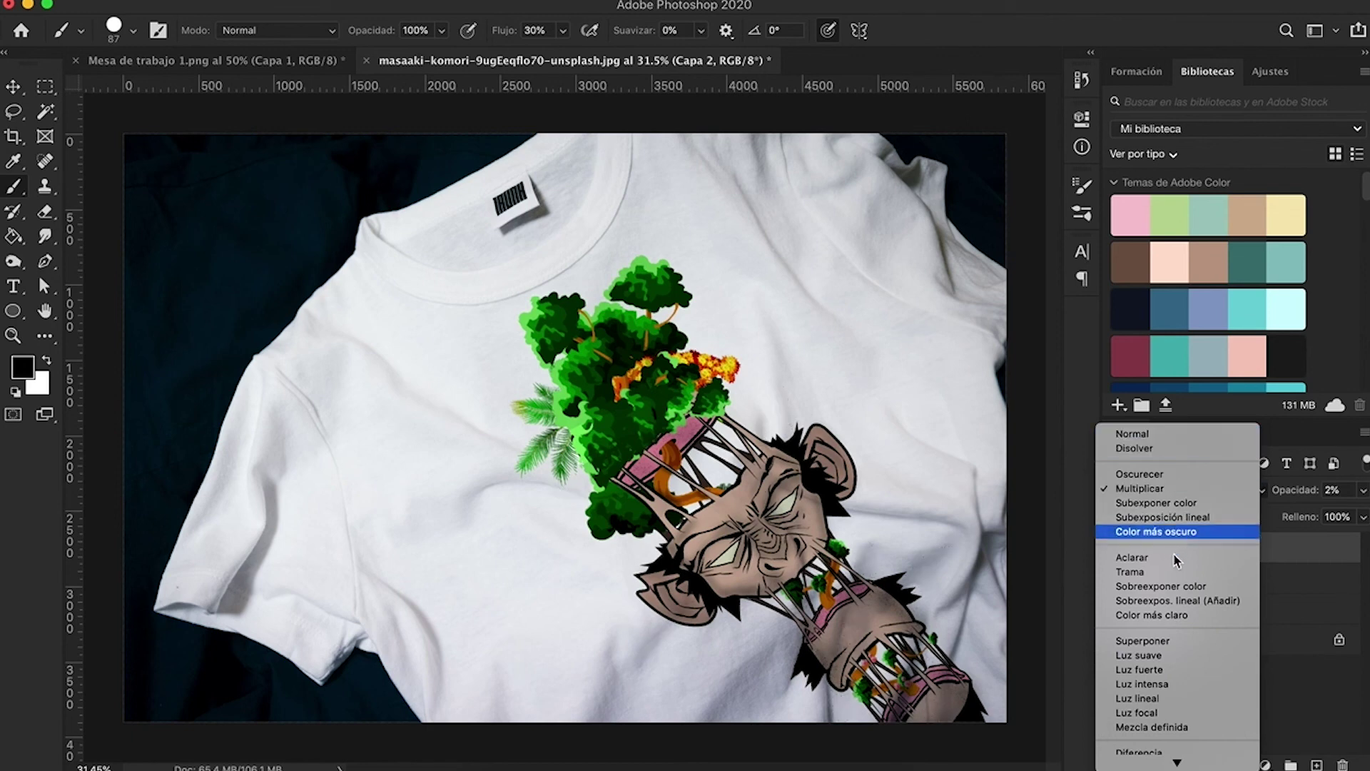
pyautogui.click(1181, 642)
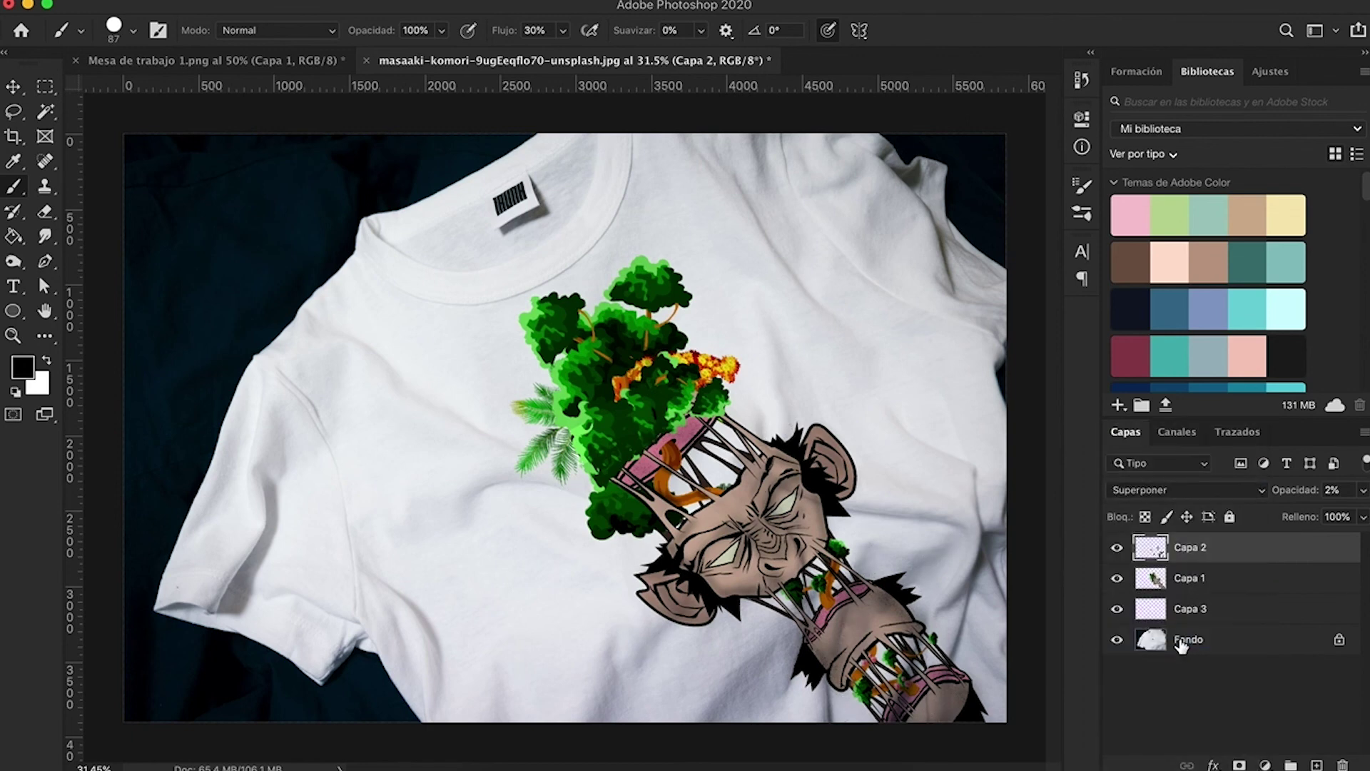
pyautogui.click(1142, 492)
pyautogui.click(1134, 277)
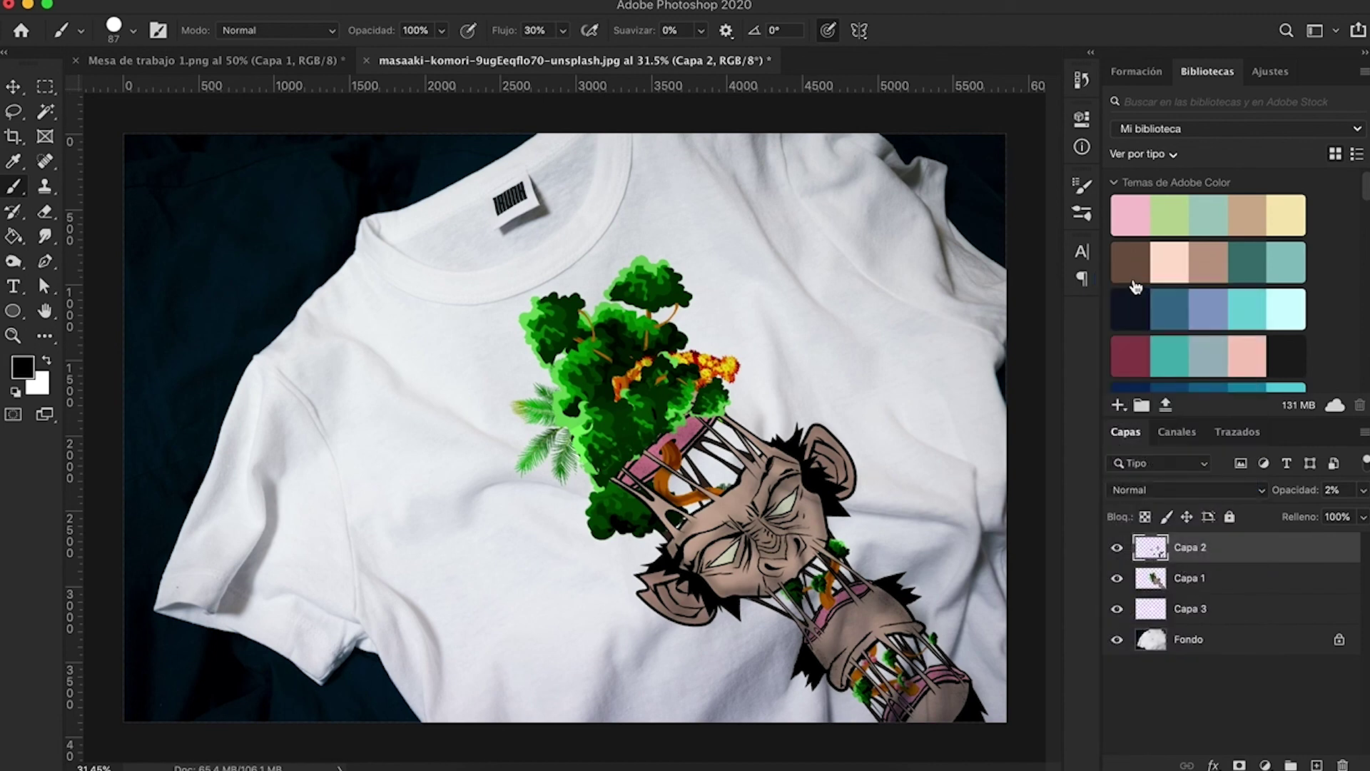